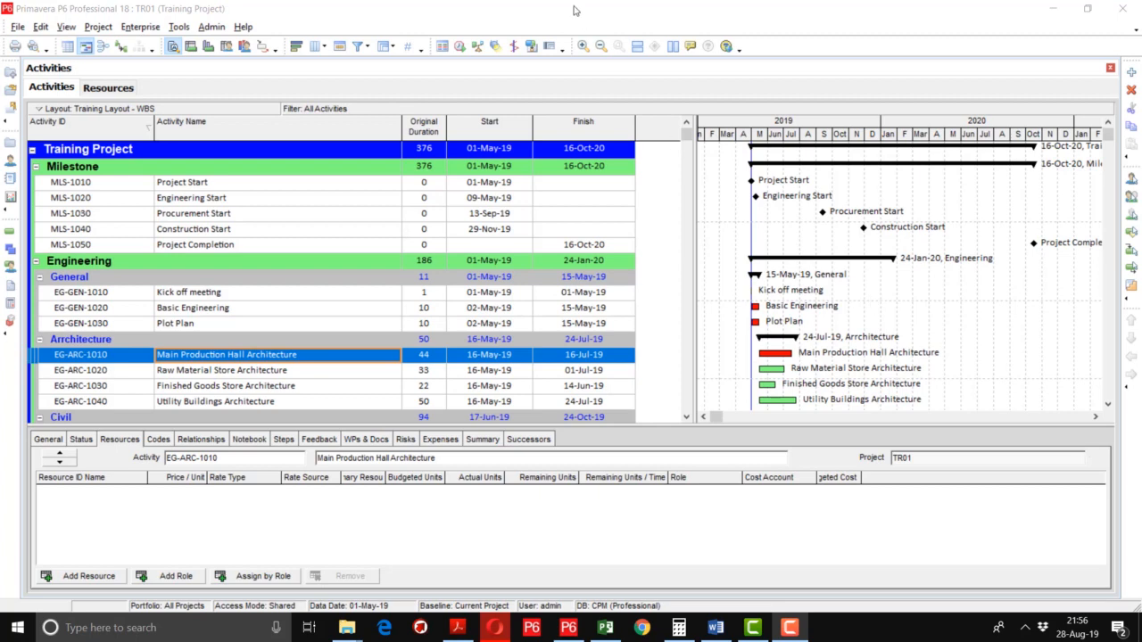
Open the Enterprise menu over the Training Project activities.
{"action": "left_click", "coordinate": [141, 27]}
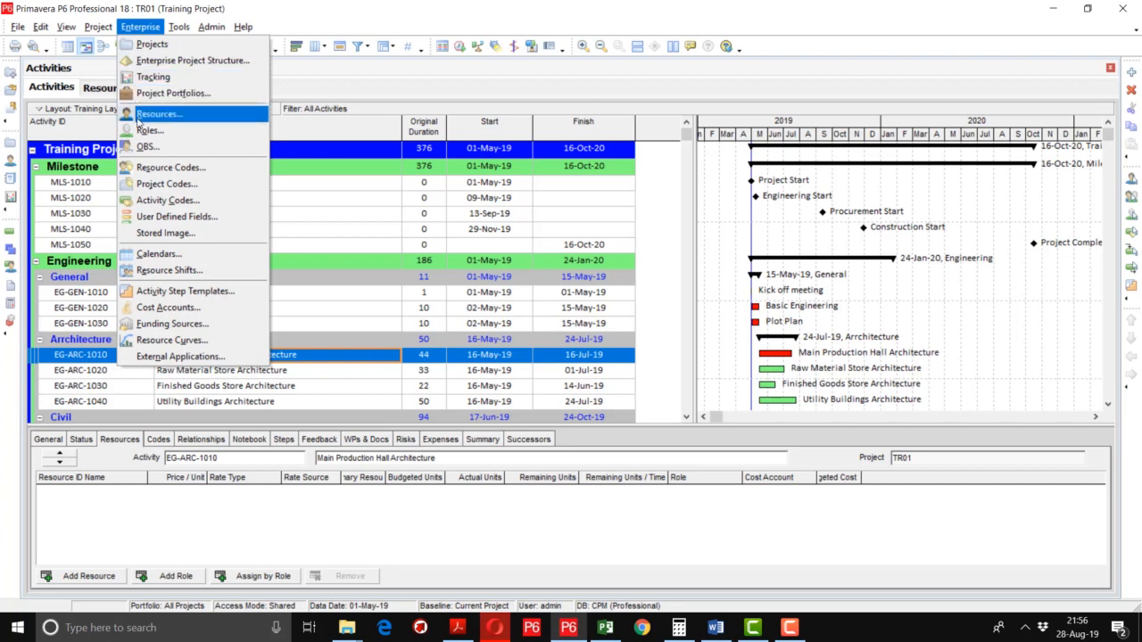
Open the empty Resources window via Enterprise > Resources and the left-toolbar Resources icon.
{"action": "left_click", "coordinate": [138, 116]}
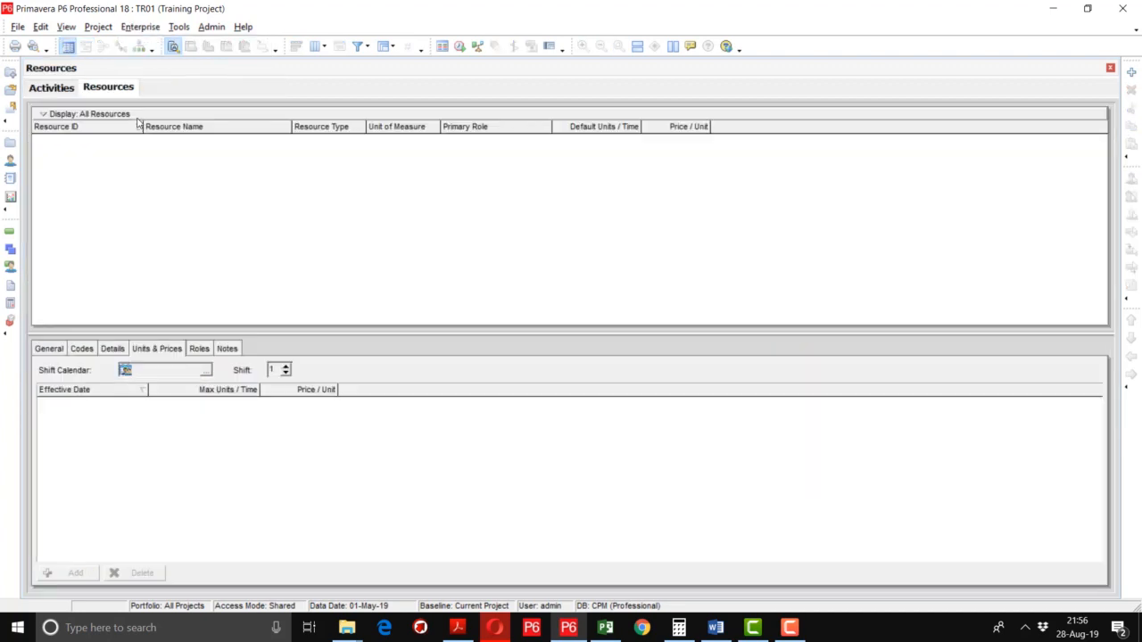
{"action": "left_click", "coordinate": [51, 88]}
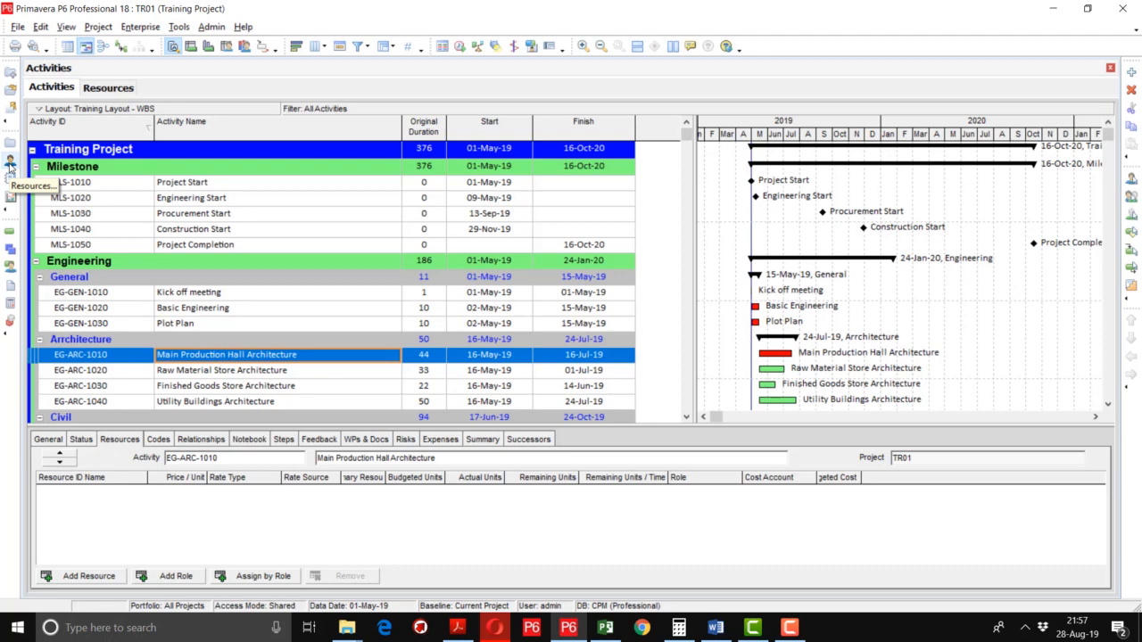
{"action": "left_click", "coordinate": [10, 165]}
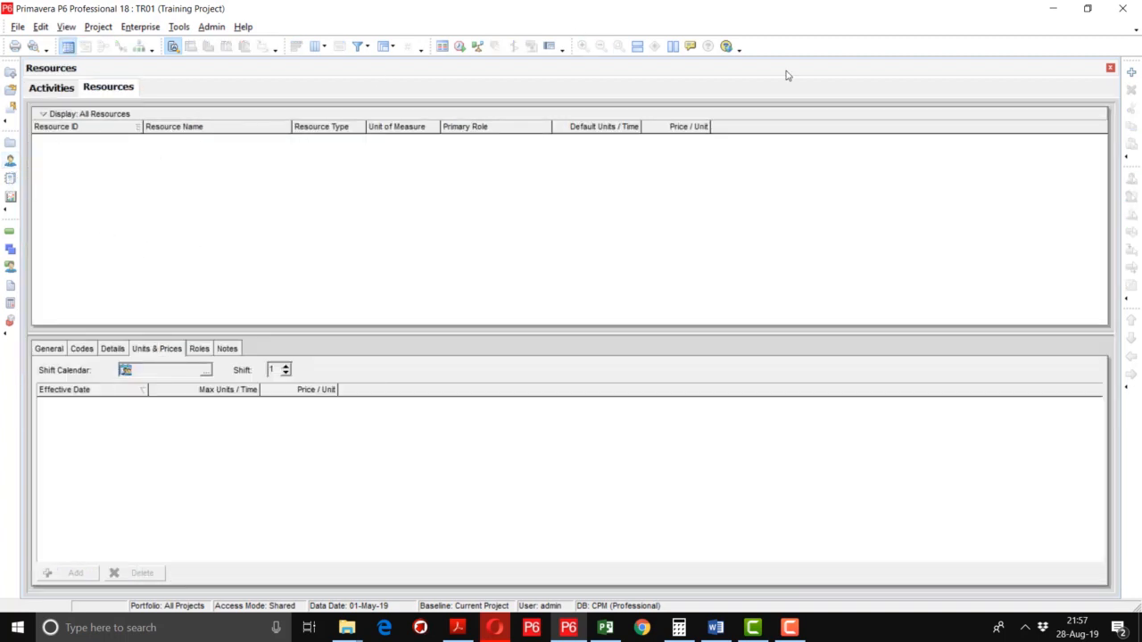
Add a new resource with ID CPM-RES and name CPM-RESOURCE POOL.
{"action": "left_click", "coordinate": [1134, 80]}
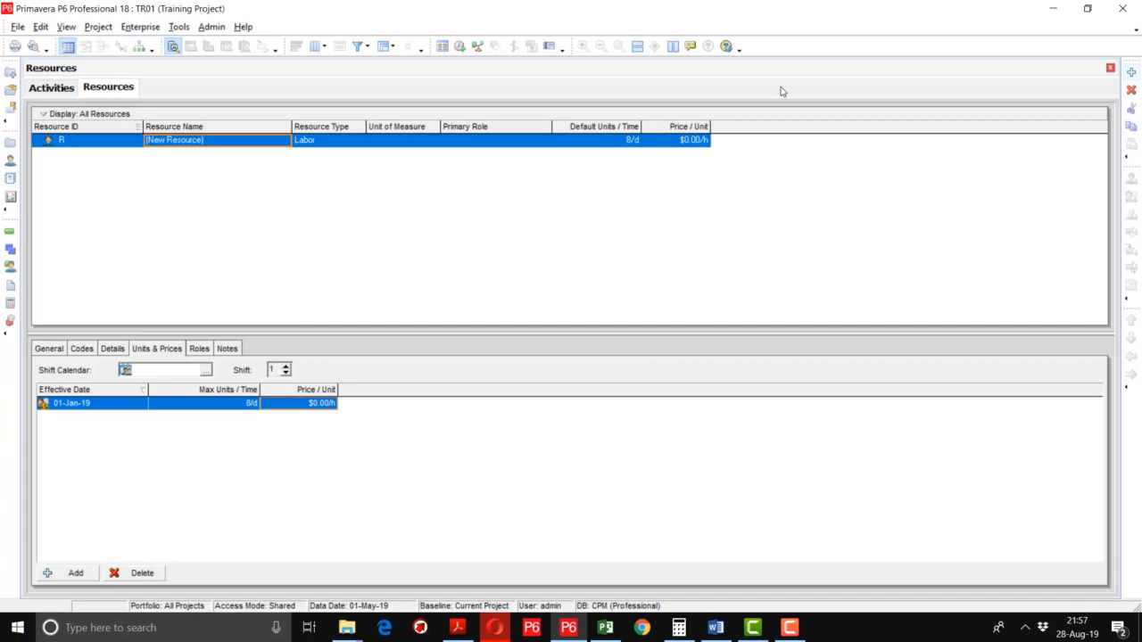
{"action": "left_click", "coordinate": [115, 146]}
{"action": "left_click", "coordinate": [115, 145]}
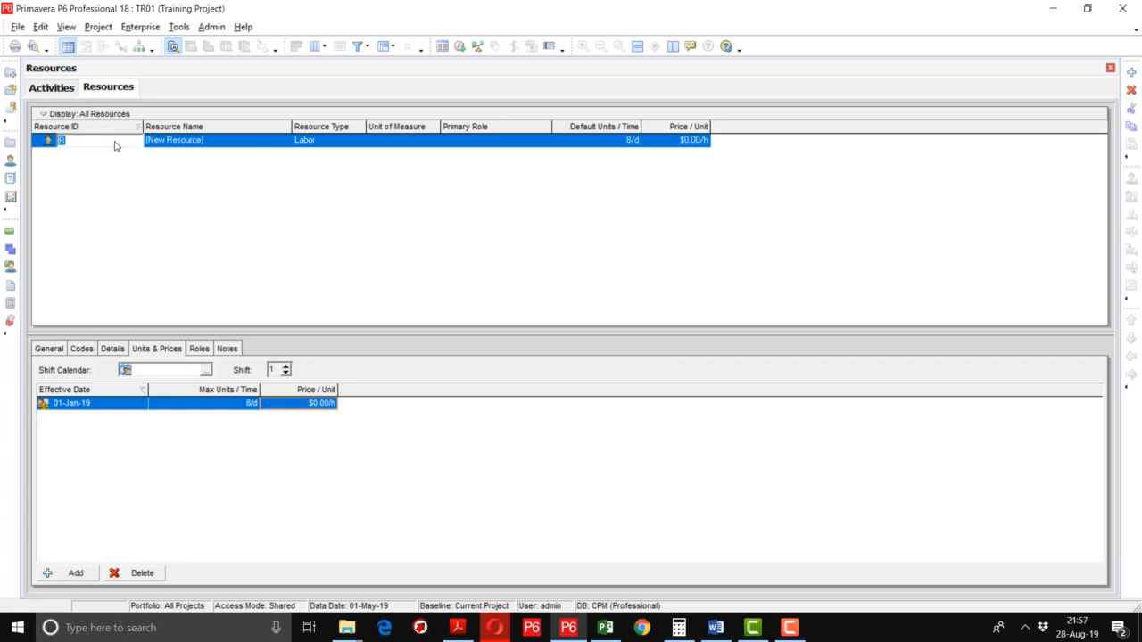
{"action": "type", "text": "CPM-RES"}
{"action": "key", "text": "Tab"}
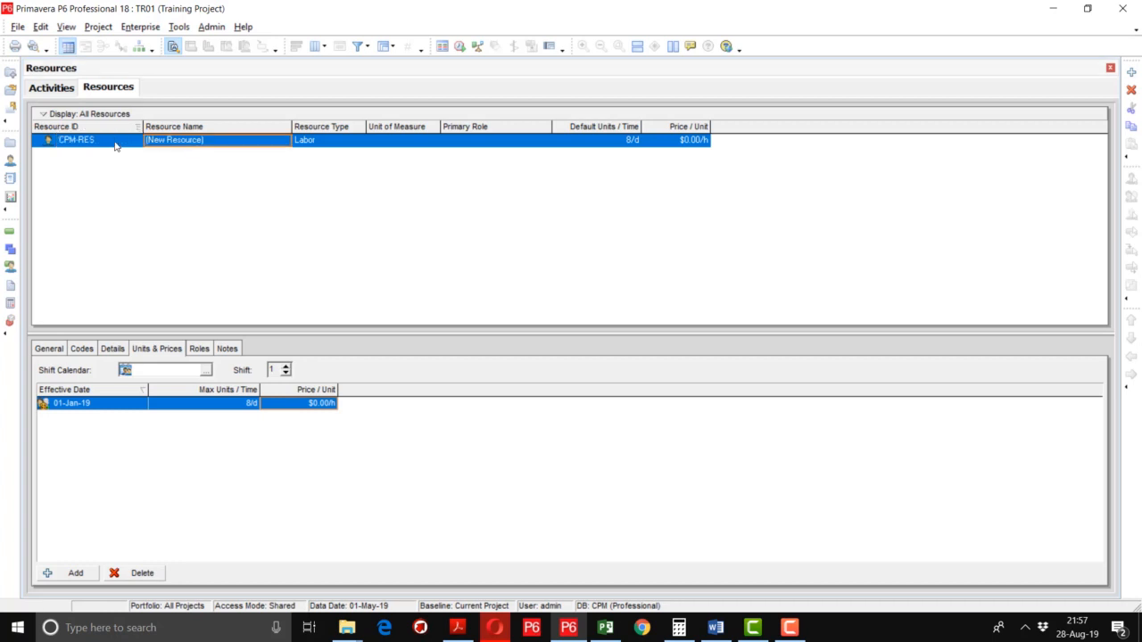
{"action": "left_click", "coordinate": [217, 143]}
{"action": "type", "text": "CPM"}
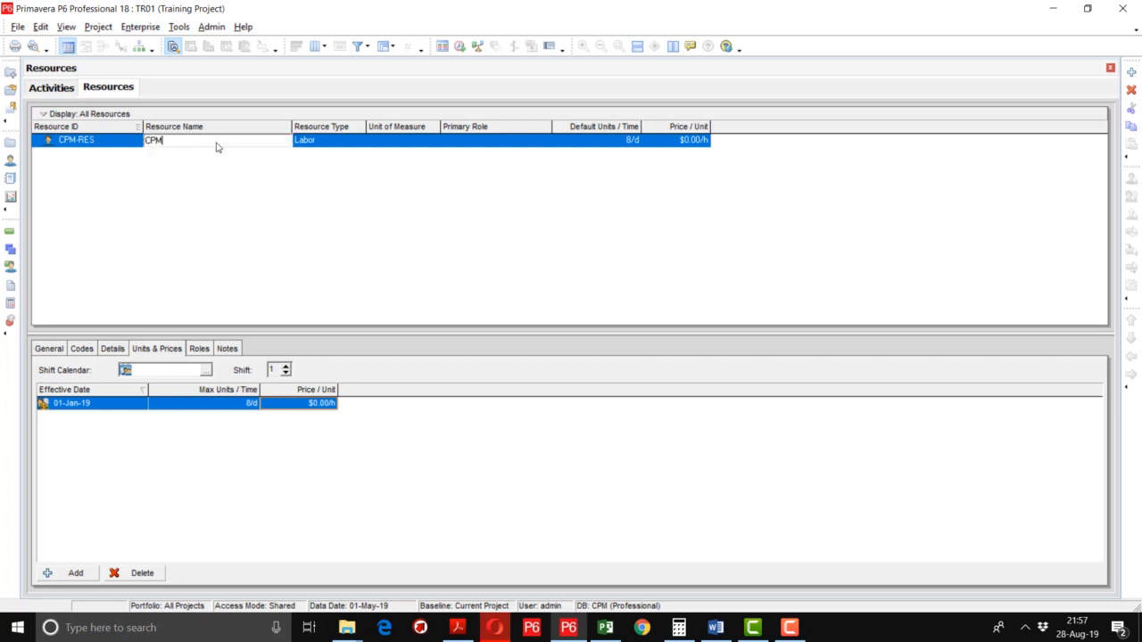
{"action": "type", "text": "-RESOURCE POOL"}
{"action": "key", "text": "Return"}
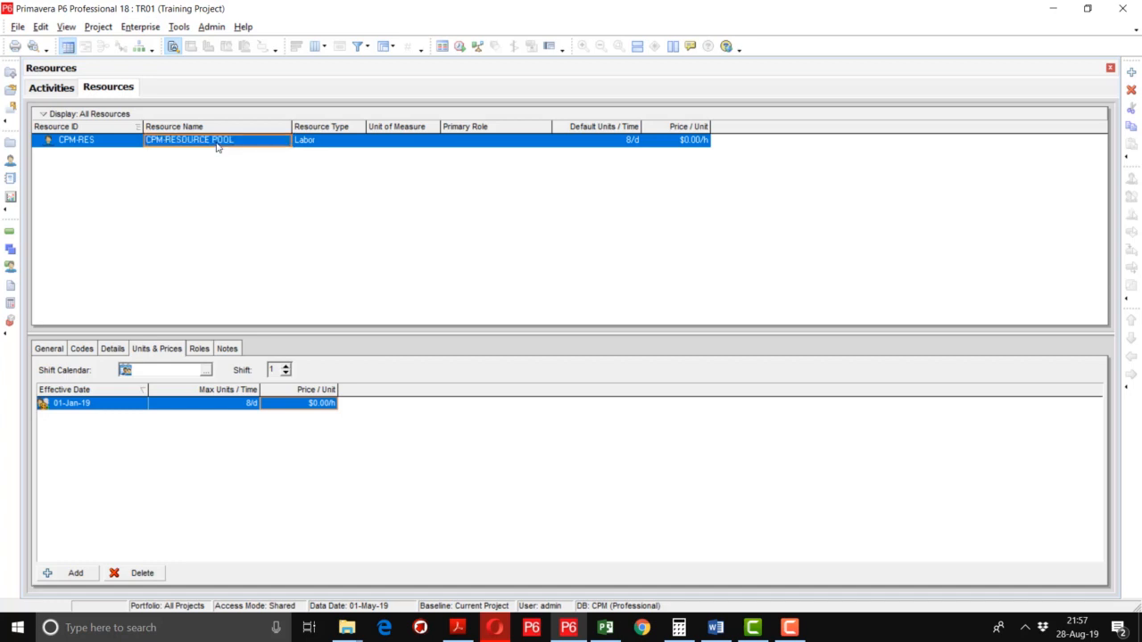
Keep CPM-RES as a Labor resource and add a blank child resource beneath it.
{"action": "left_click", "coordinate": [352, 141]}
{"action": "left_click", "coordinate": [351, 148]}
{"action": "left_click", "coordinate": [352, 148]}
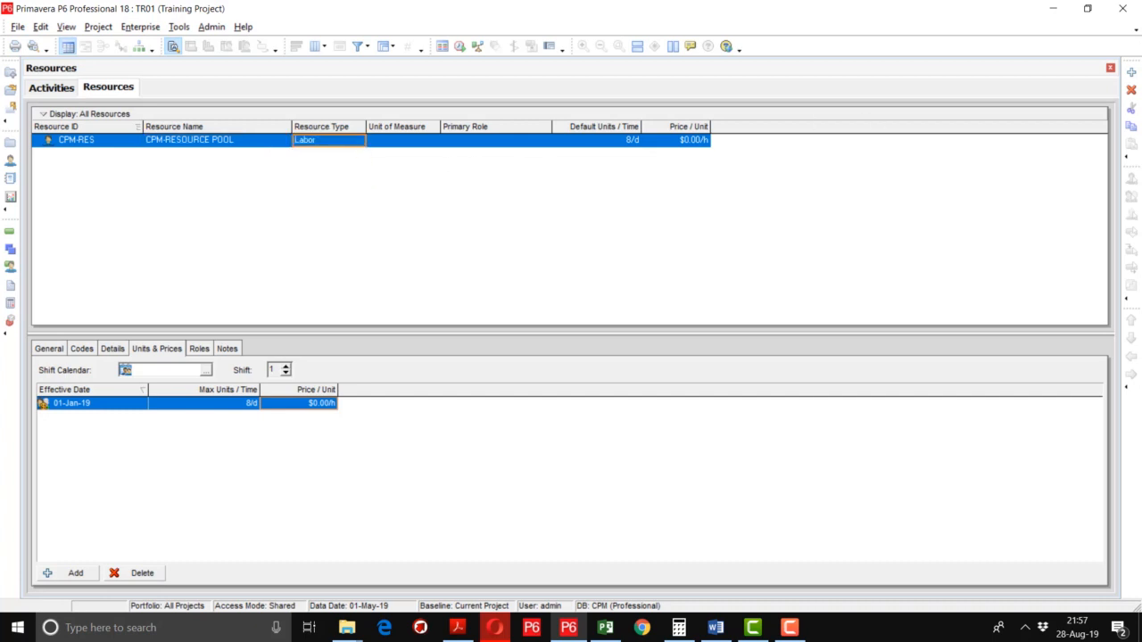
{"action": "left_click", "coordinate": [1130, 72]}
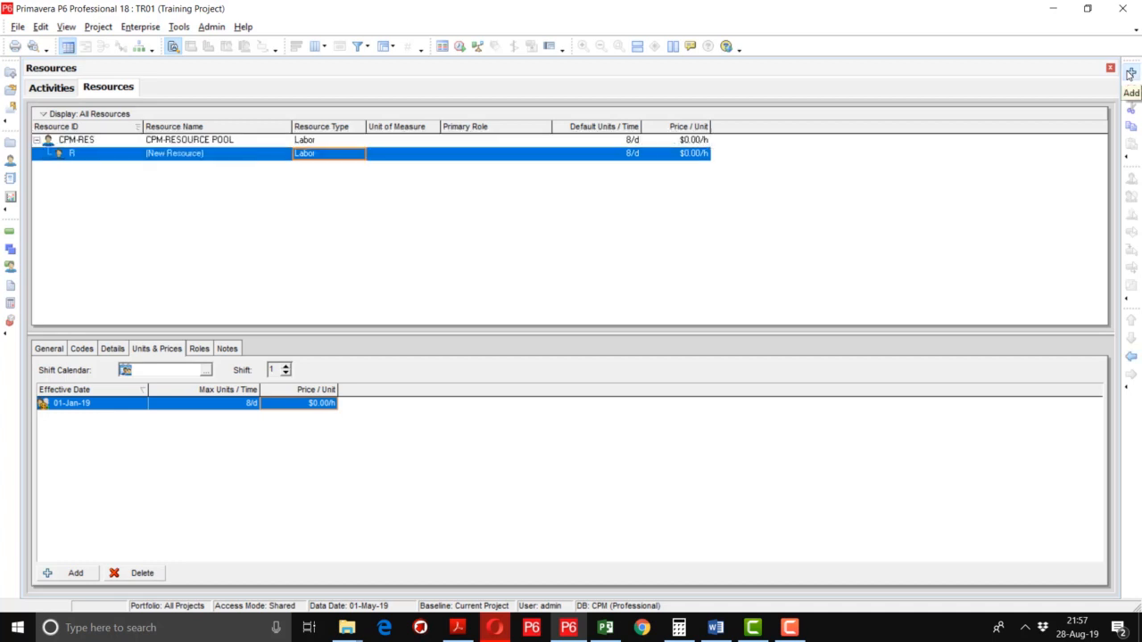
Enter child ID DES-ENG and name DESIGN ENGINEERS, keeping its type as Labor.
{"action": "left_click", "coordinate": [87, 157]}
{"action": "left_click", "coordinate": [88, 157]}
{"action": "type", "text": "DES"}
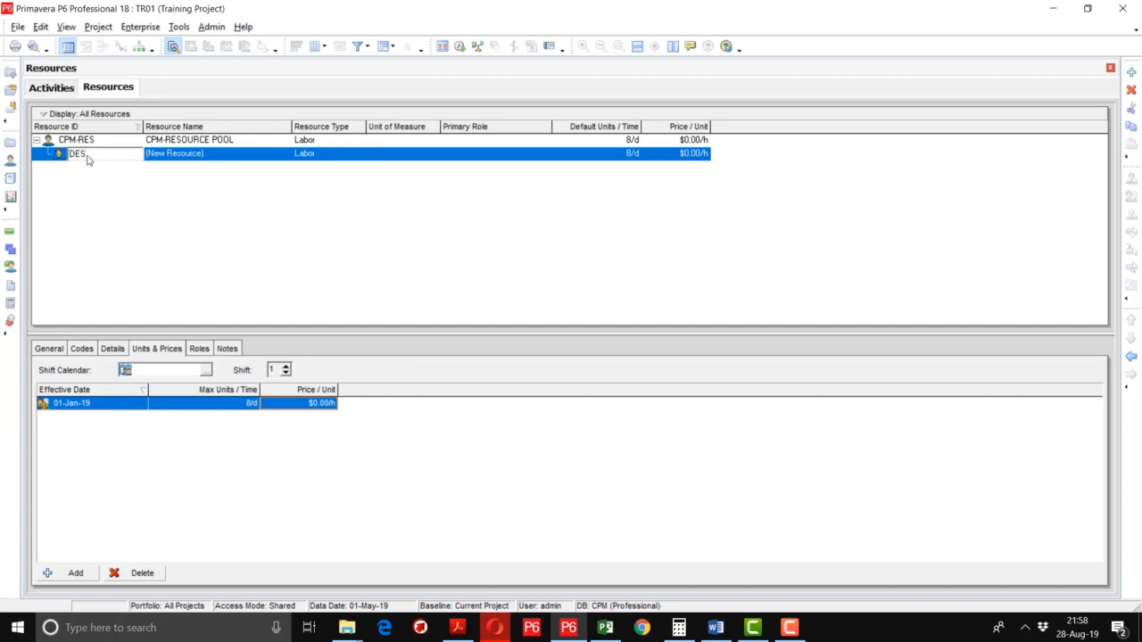
{"action": "type", "text": "-ENG"}
{"action": "key", "text": "Tab"}
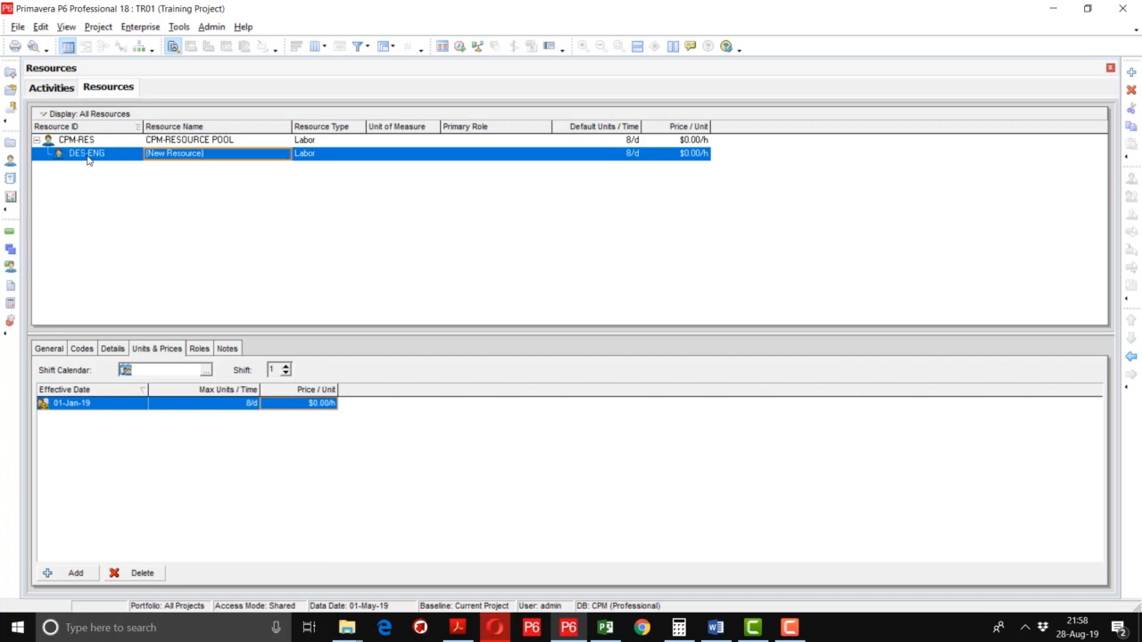
{"action": "type", "text": "DESI"}
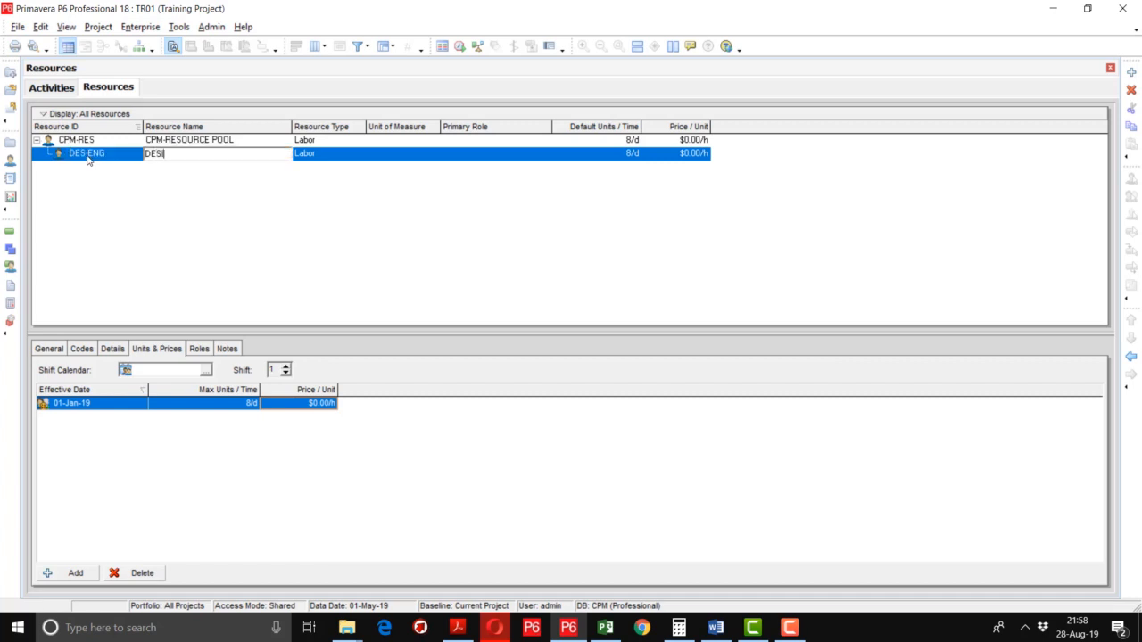
{"action": "type", "text": "GN ENGINEERS"}
{"action": "key", "text": "Return"}
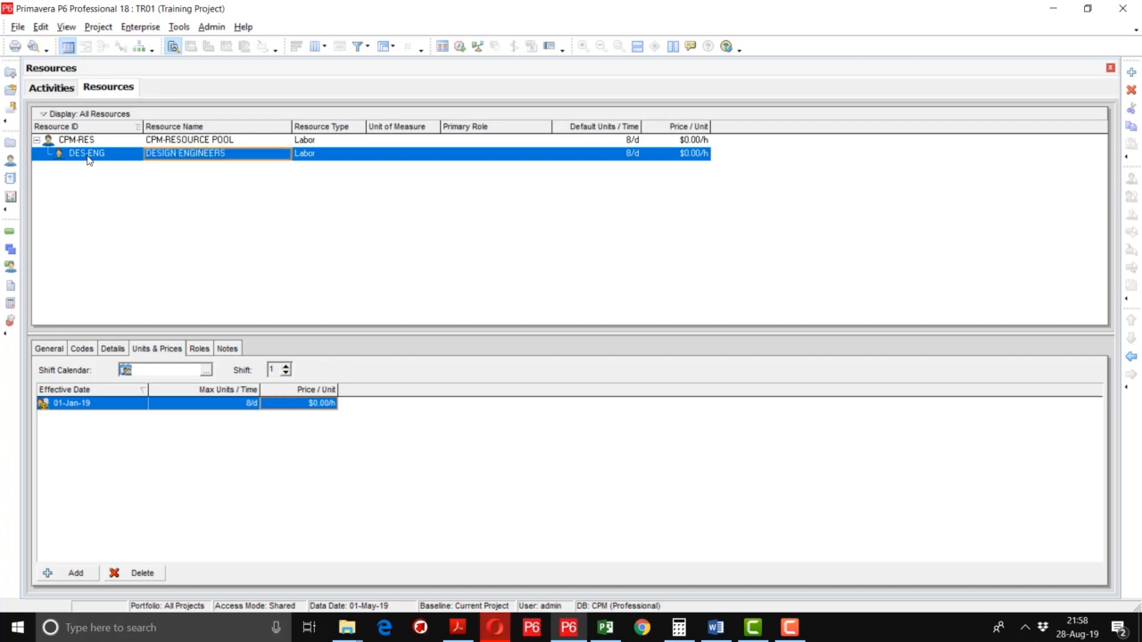
{"action": "left_click", "coordinate": [328, 157]}
{"action": "left_click", "coordinate": [328, 157]}
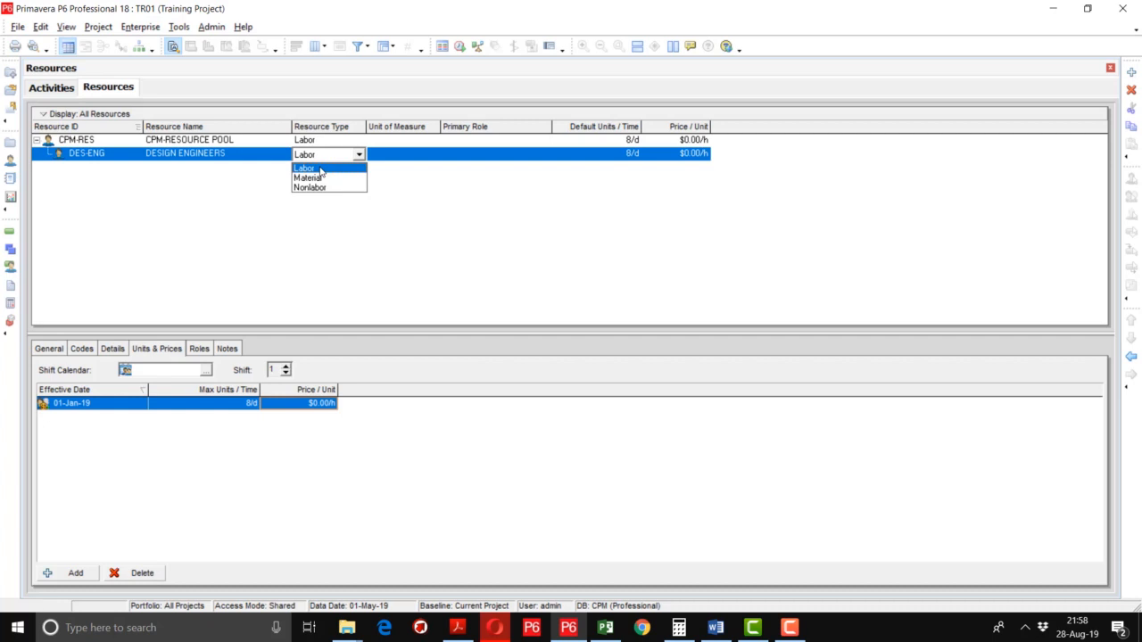
{"action": "left_click", "coordinate": [321, 169]}
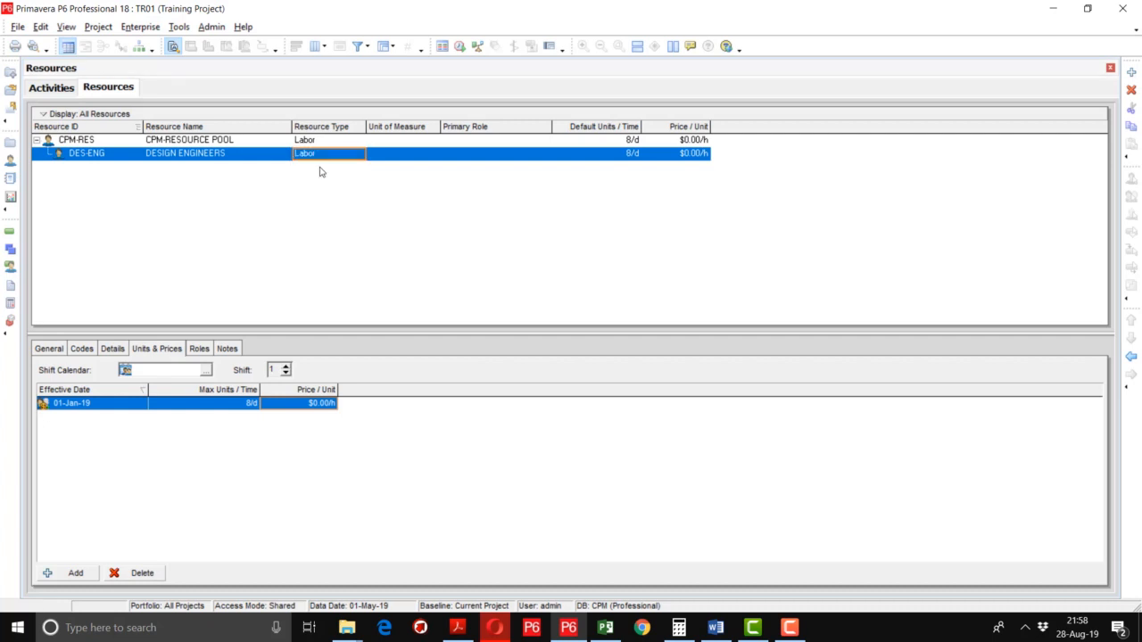
{"action": "left_click", "coordinate": [616, 159]}
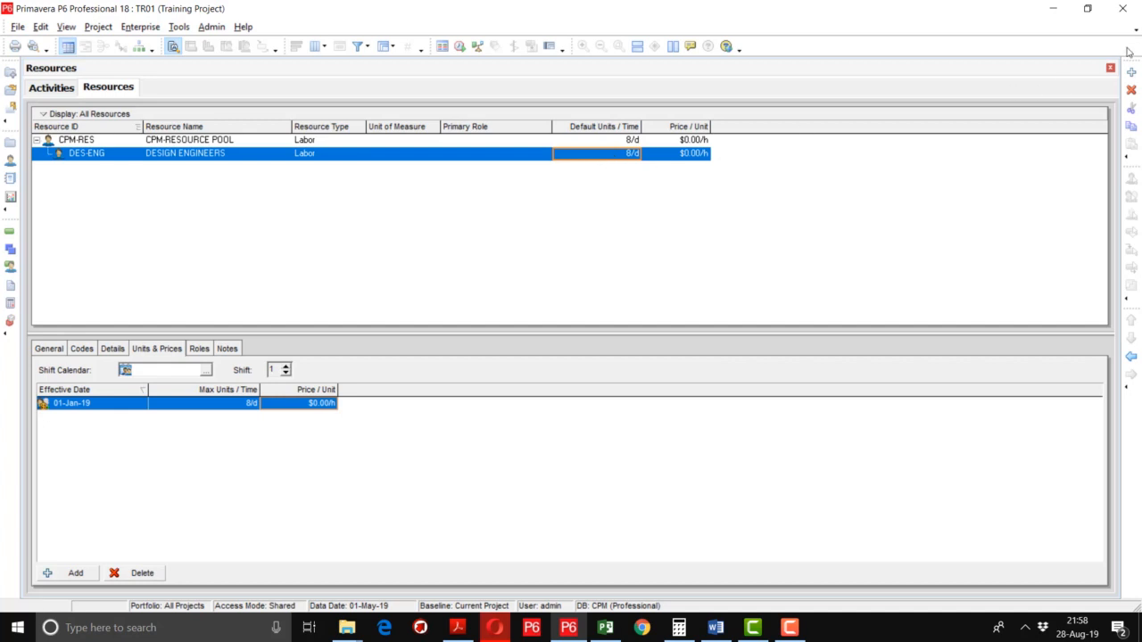
Add FLD-ENG, FIELD ENGINEERS, at the same level as DES-ENG.
{"action": "left_click", "coordinate": [1132, 75]}
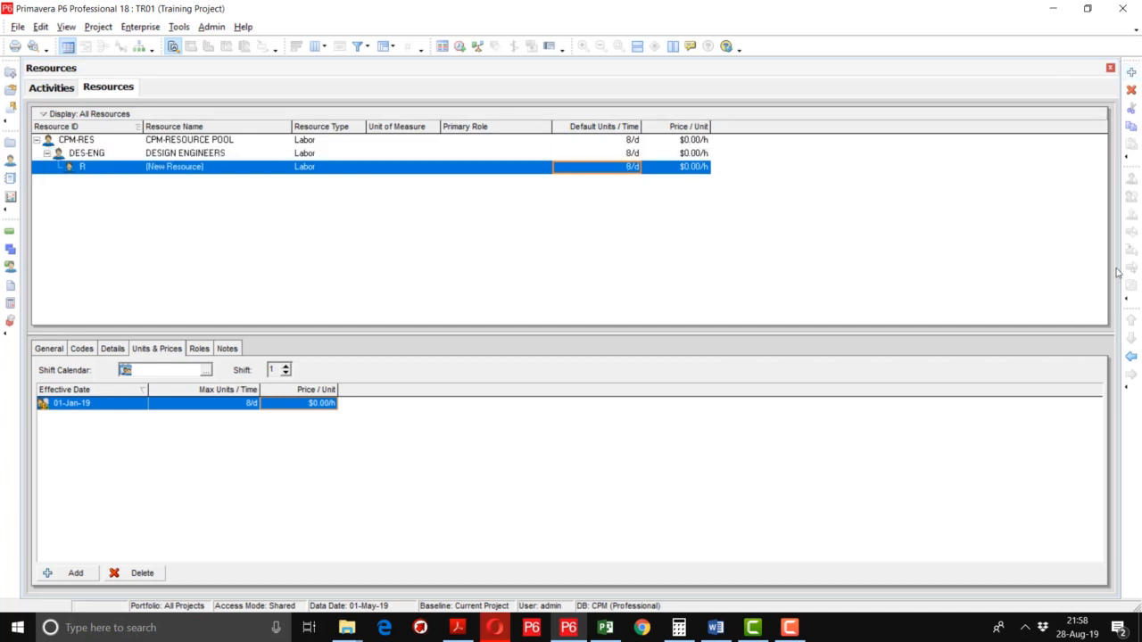
{"action": "left_click", "coordinate": [1134, 358]}
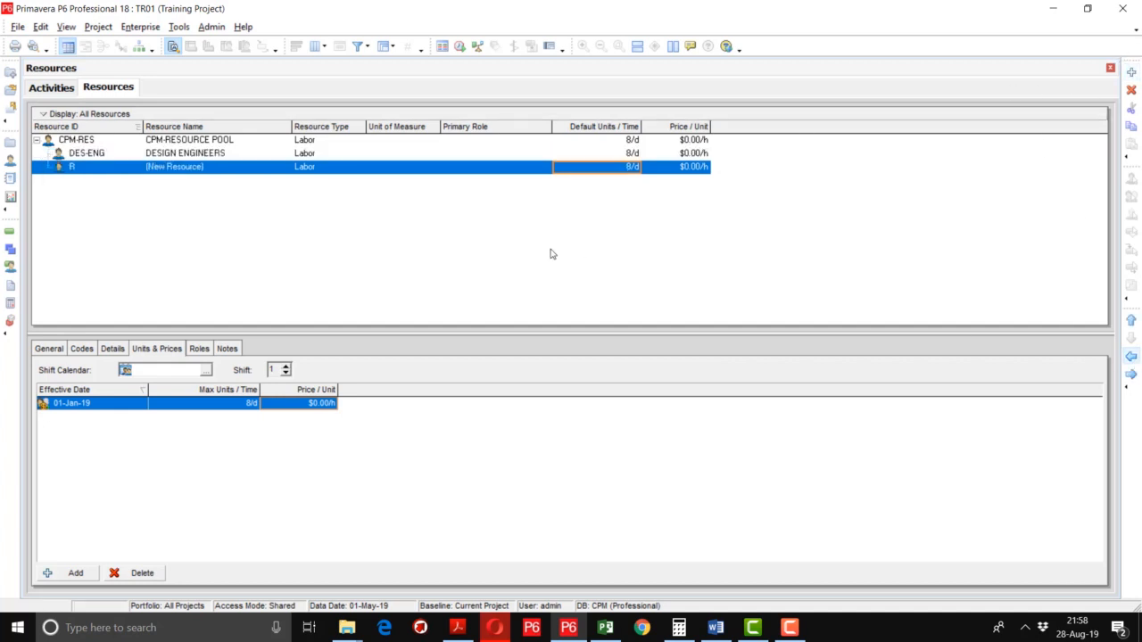
{"action": "double_click", "coordinate": [92, 168]}
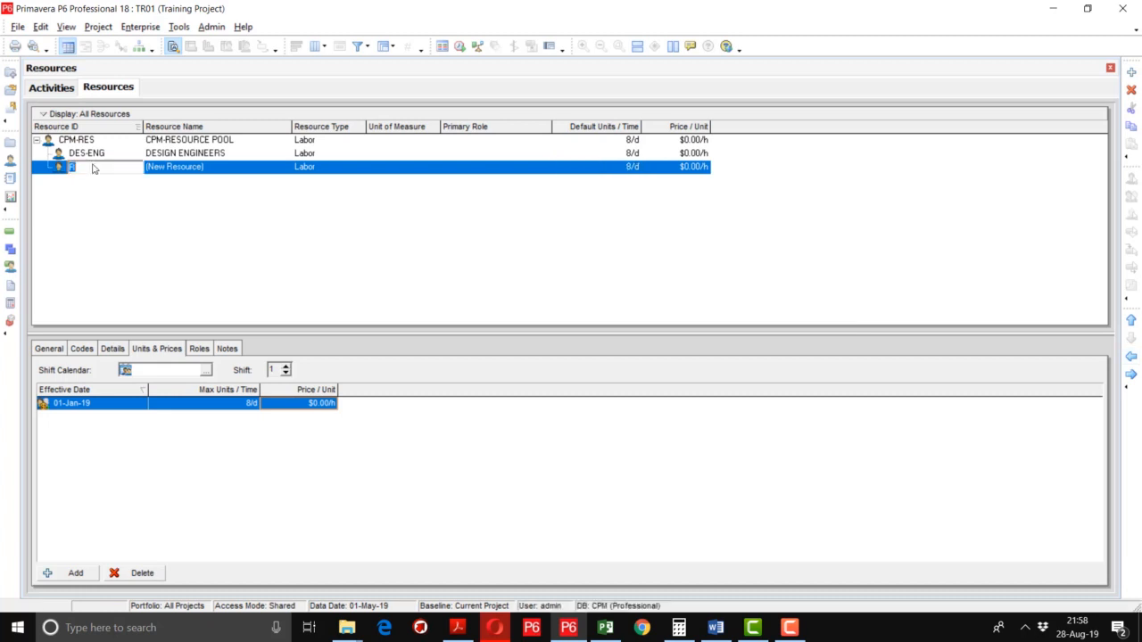
{"action": "type", "text": "FLD-ENG"}
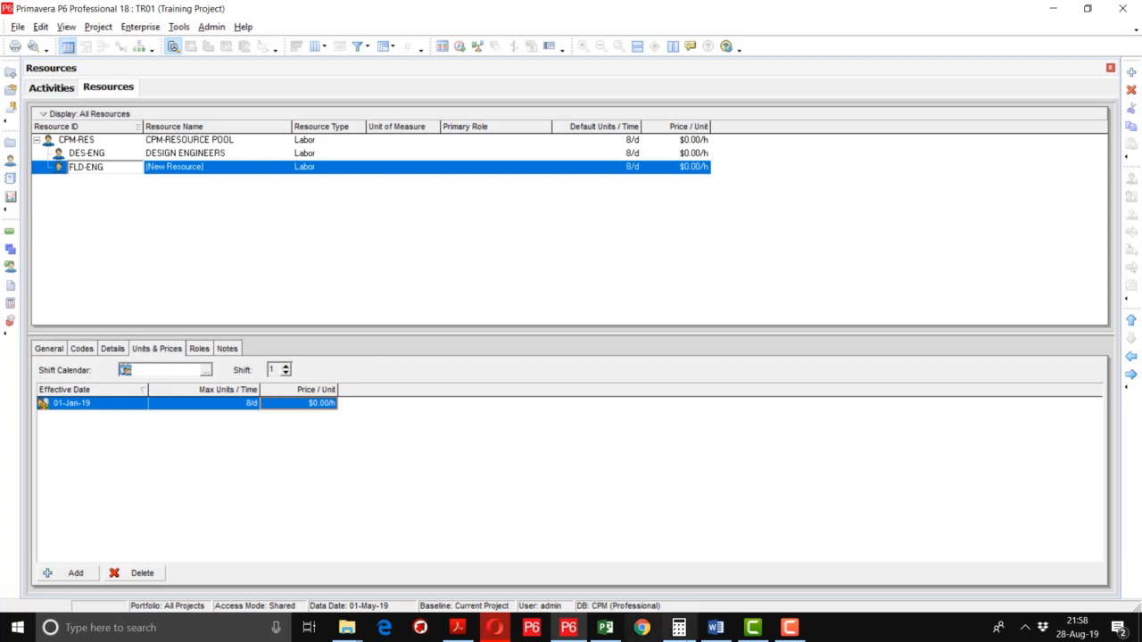
{"action": "key", "text": "Tab"}
{"action": "type", "text": "FIELD ENGINEERS"}
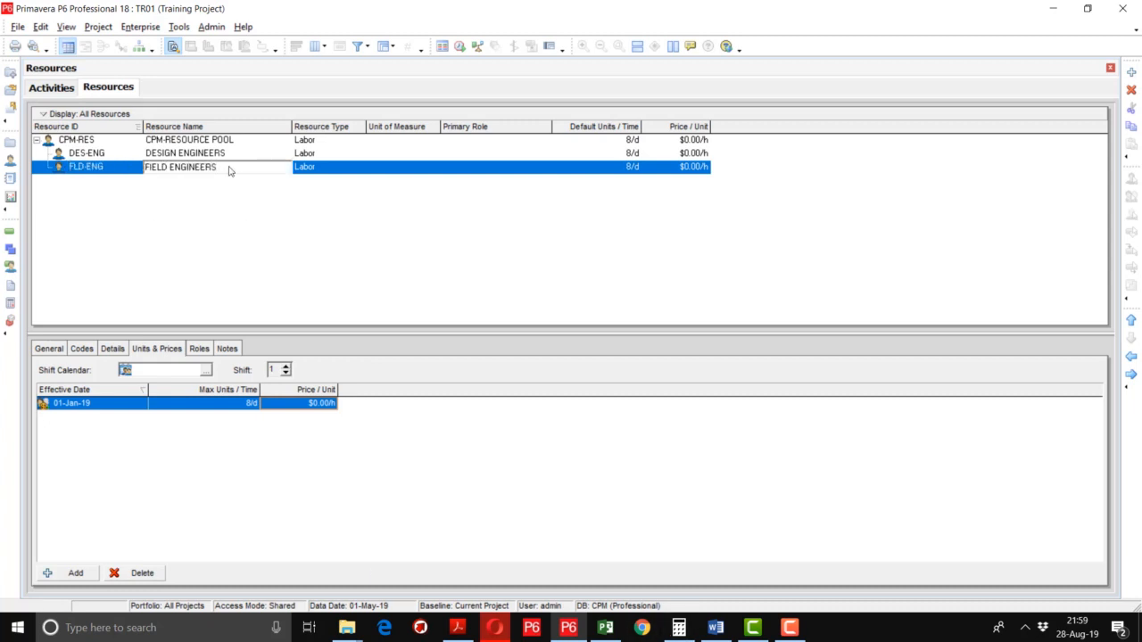
{"action": "key", "text": "Tab"}
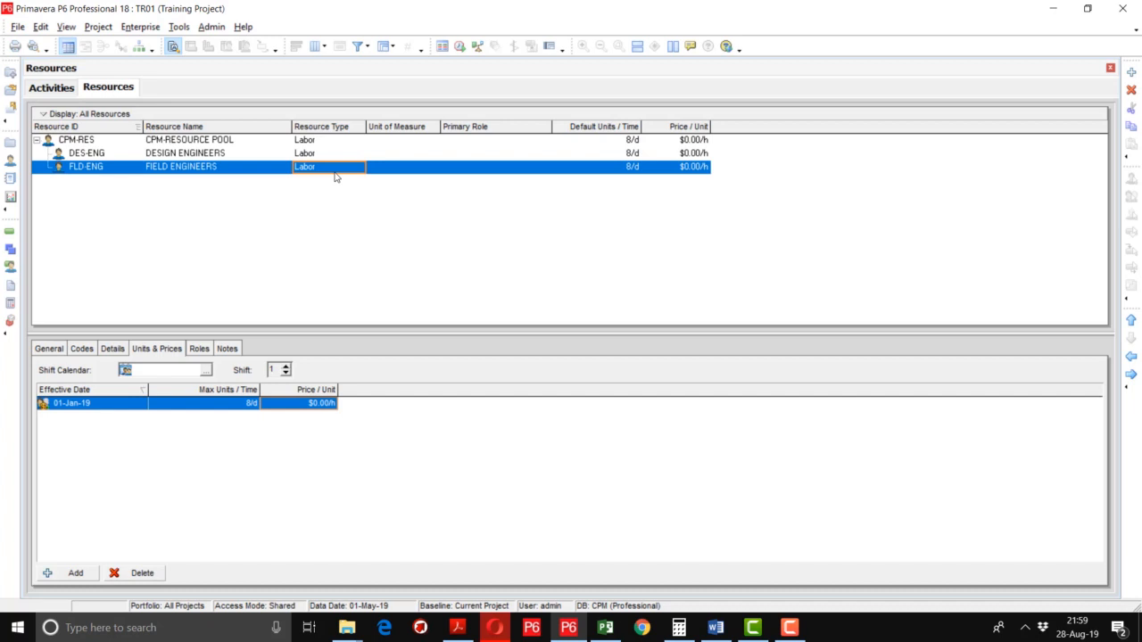
Set FLD-ENG's default units to 10/d and add another resource below it.
{"action": "left_click", "coordinate": [634, 172]}
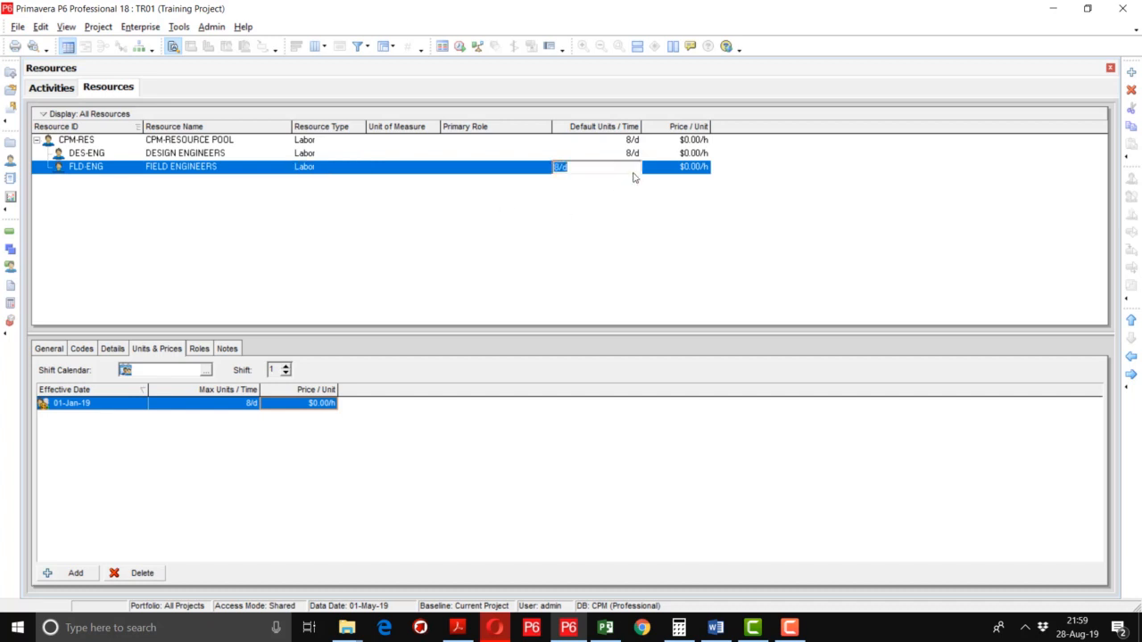
{"action": "type", "text": "10"}
{"action": "key", "text": "Return"}
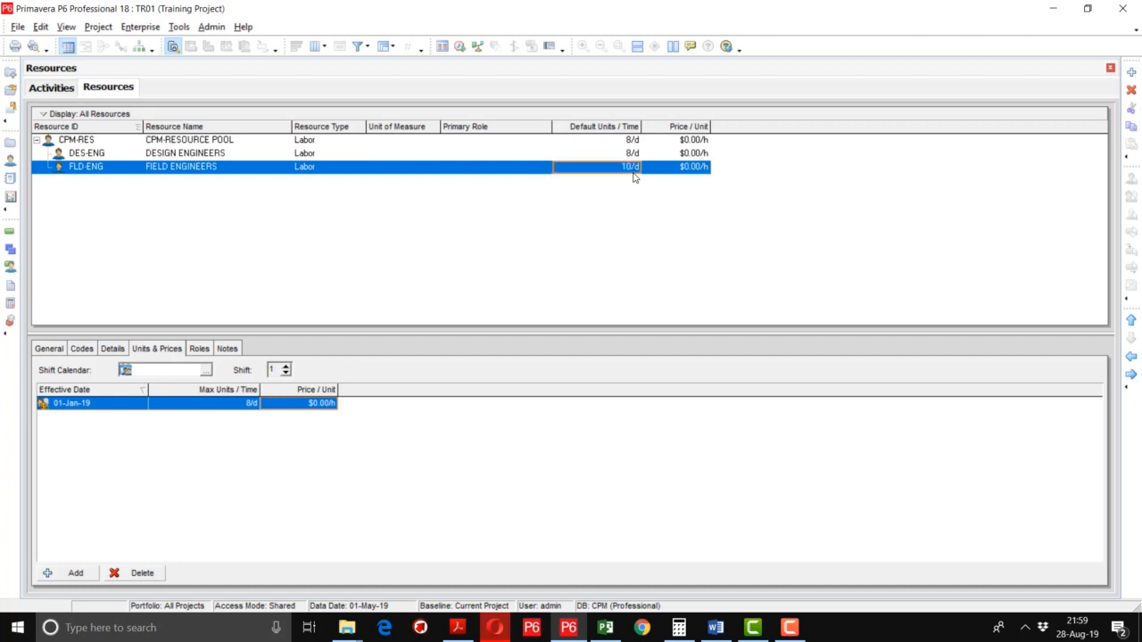
{"action": "left_click", "coordinate": [1131, 73]}
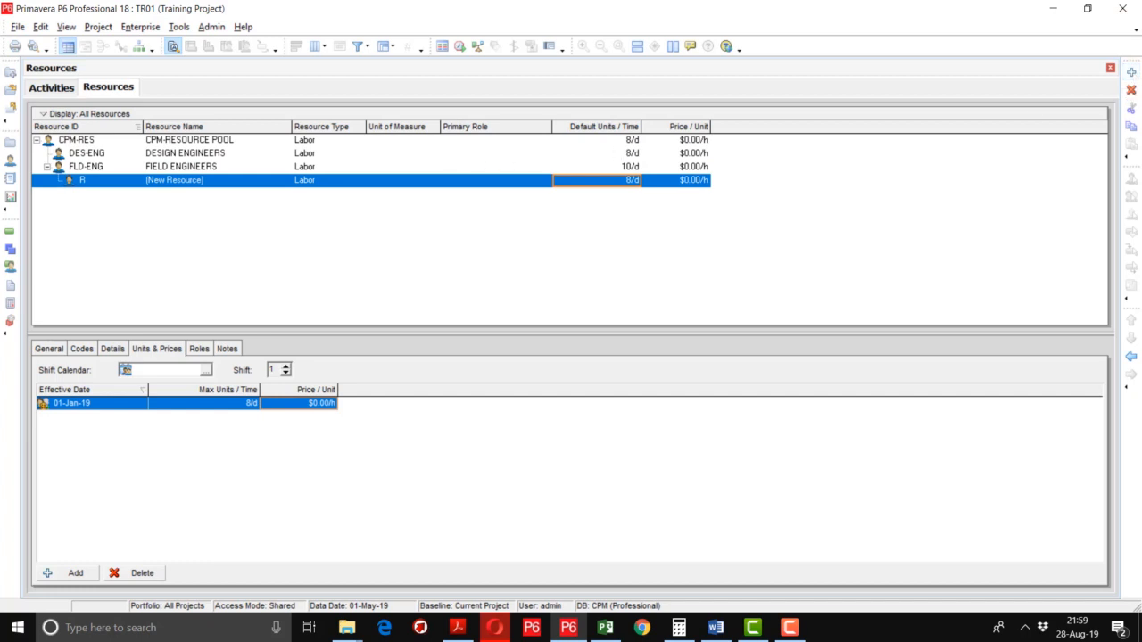
Outdent the new row and enter EQP MCH, EQUIPMENT / MACHINERY, with 10/d default units.
{"action": "left_click", "coordinate": [1130, 358]}
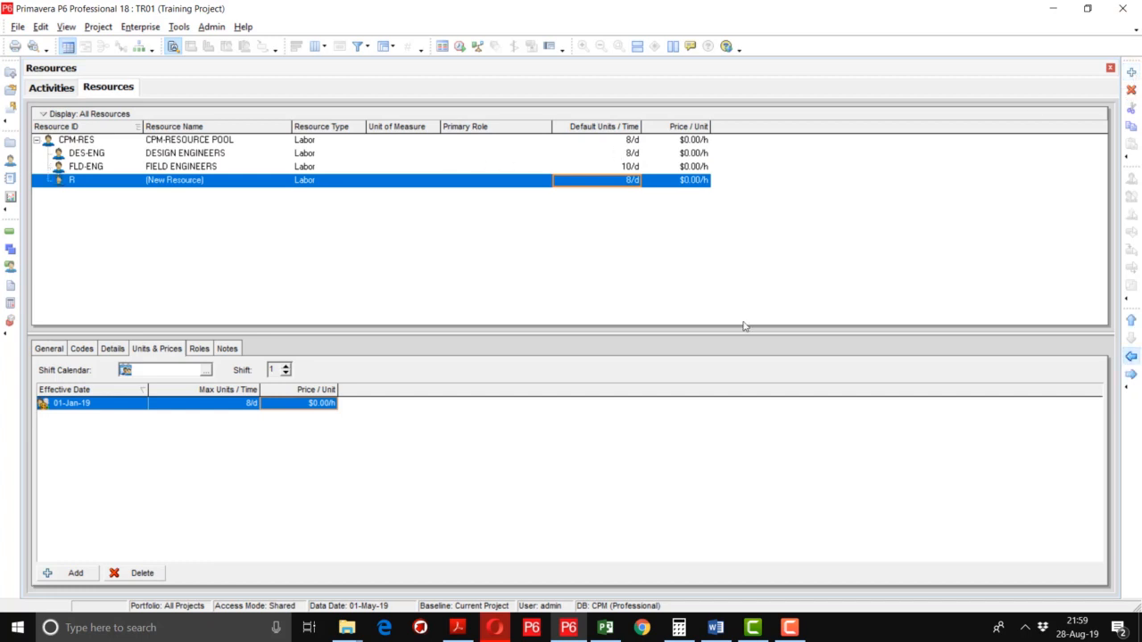
{"action": "left_click", "coordinate": [98, 186]}
{"action": "type", "text": "EQP"}
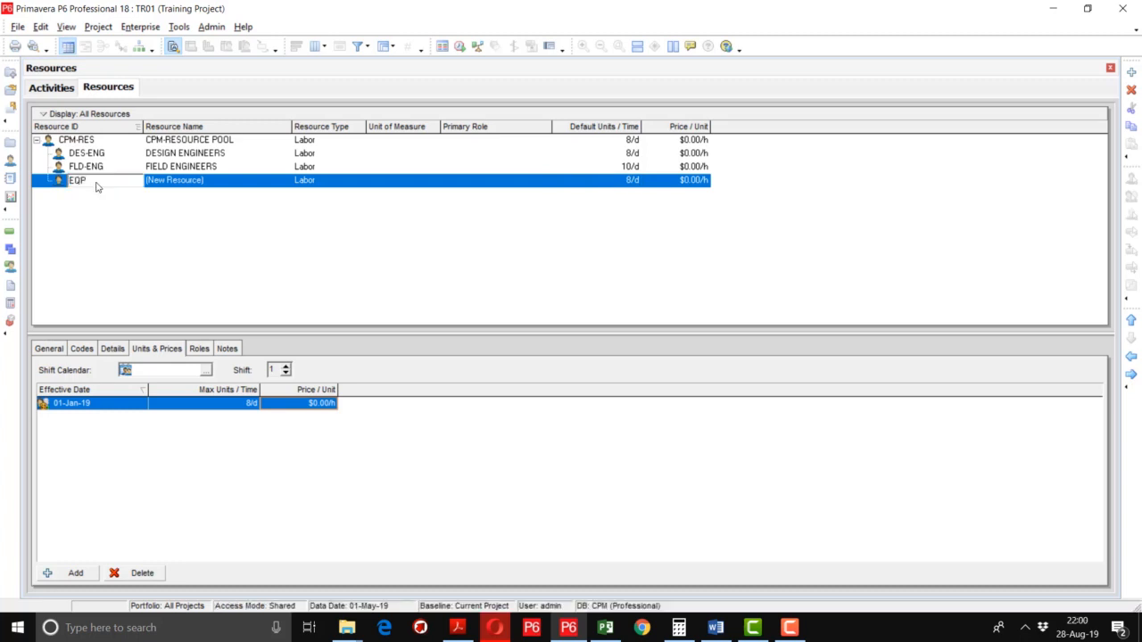
{"action": "type", "text": " MCH"}
{"action": "key", "text": "Tab"}
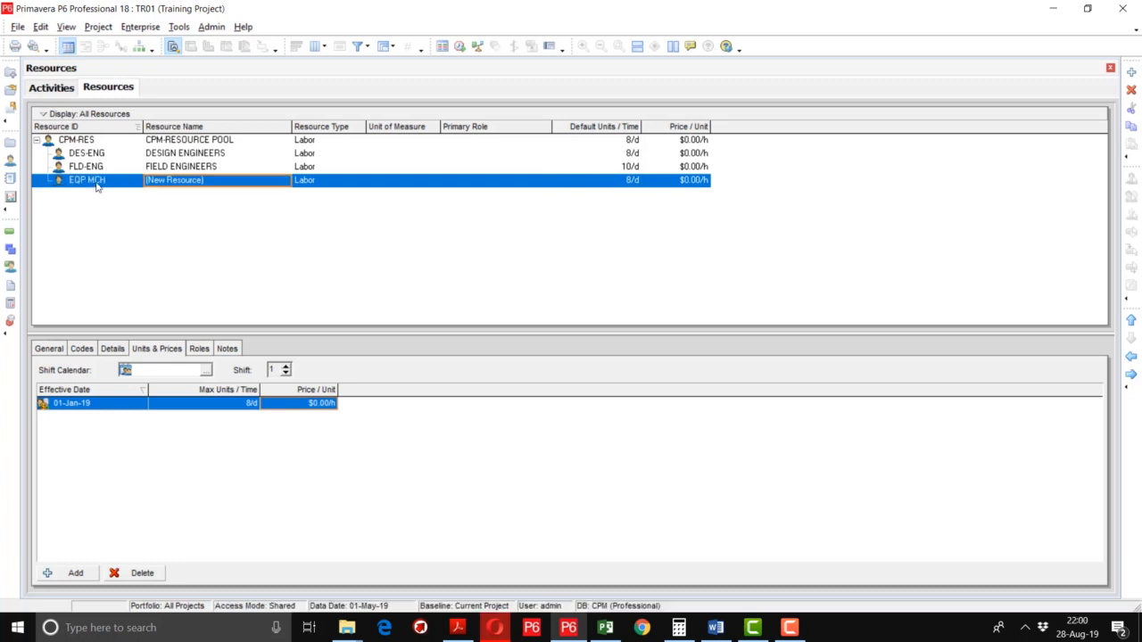
{"action": "type", "text": "EQUIPMEN"}
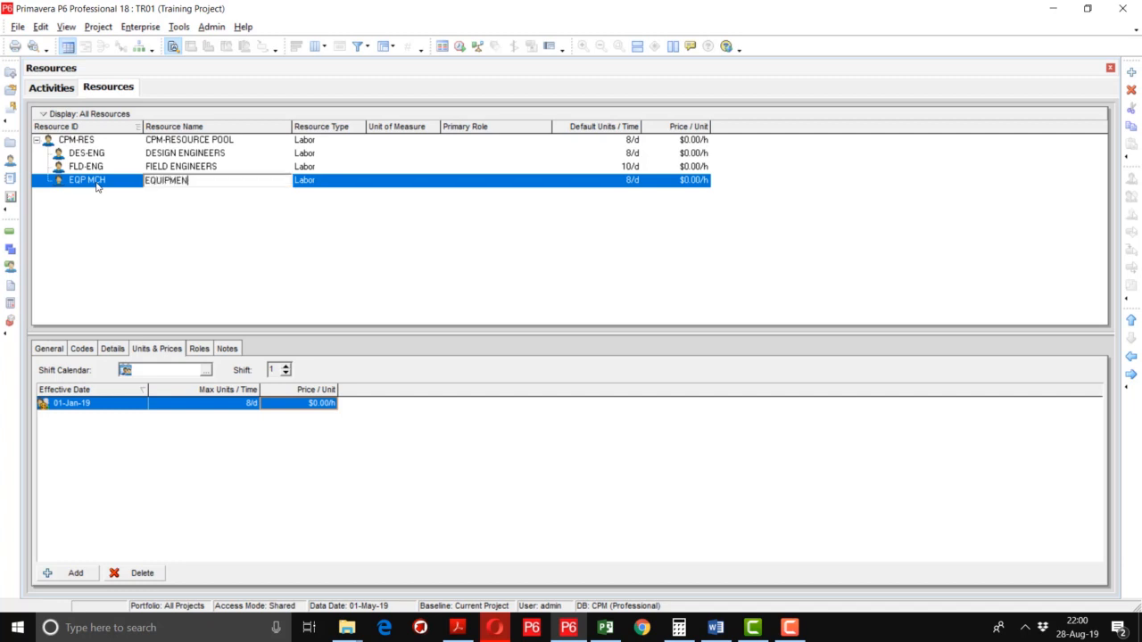
{"action": "type", "text": "T / MACHINERY"}
{"action": "key", "text": "Return"}
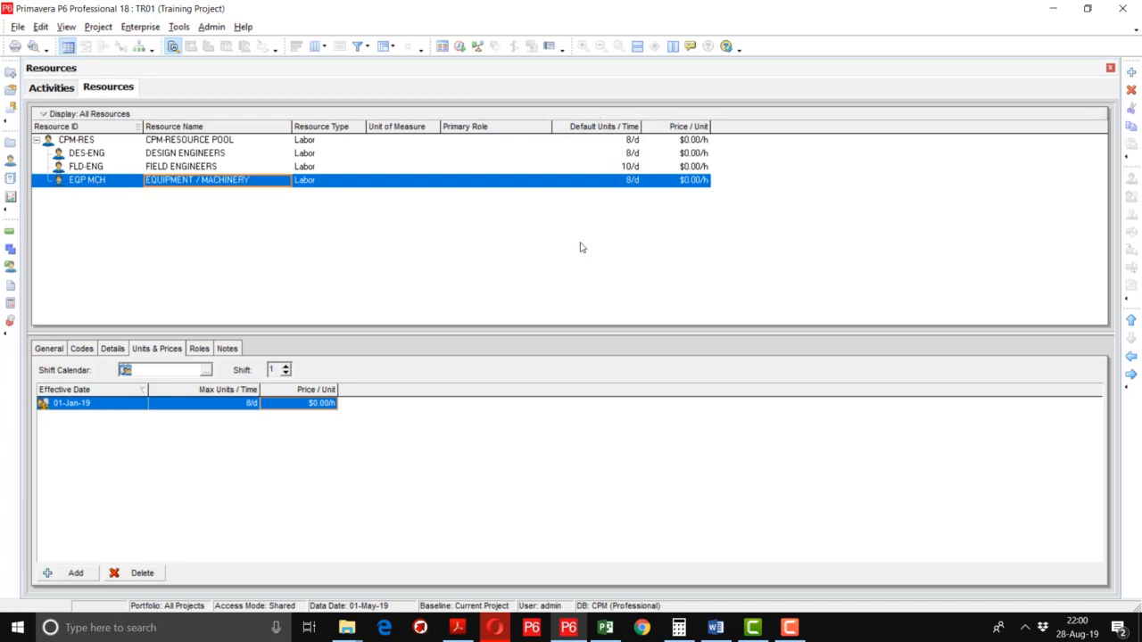
{"action": "left_click", "coordinate": [622, 188]}
{"action": "type", "text": "10"}
{"action": "key", "text": "Return"}
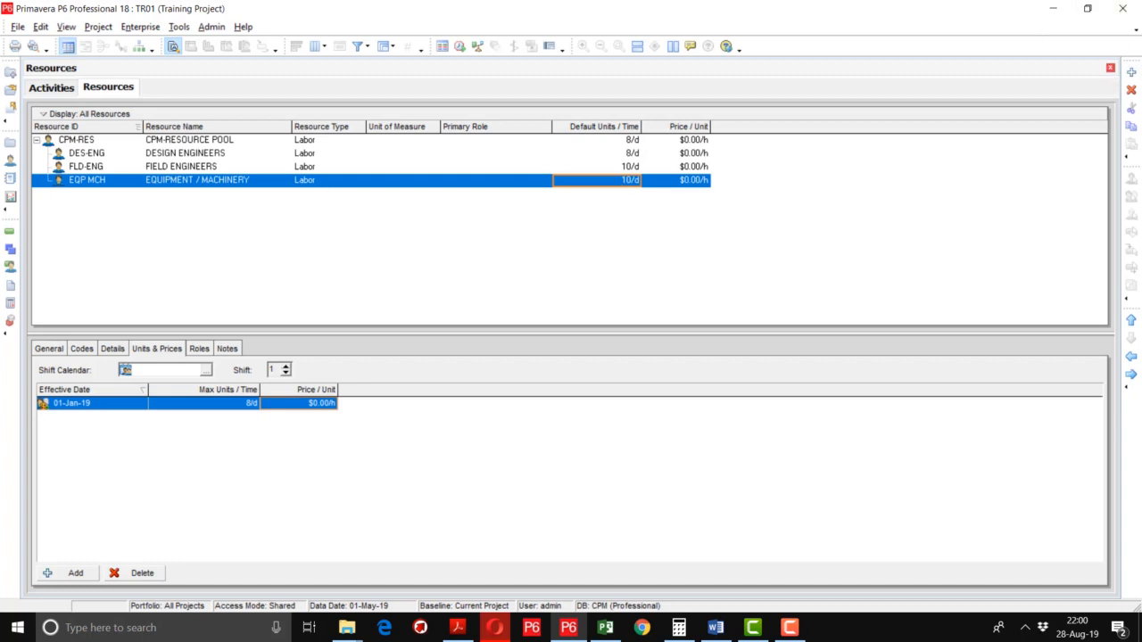
Add S/E/M, SUPPLY / ERECTION / MATERIAL, at EQP MCH's level.
{"action": "left_click", "coordinate": [1133, 75]}
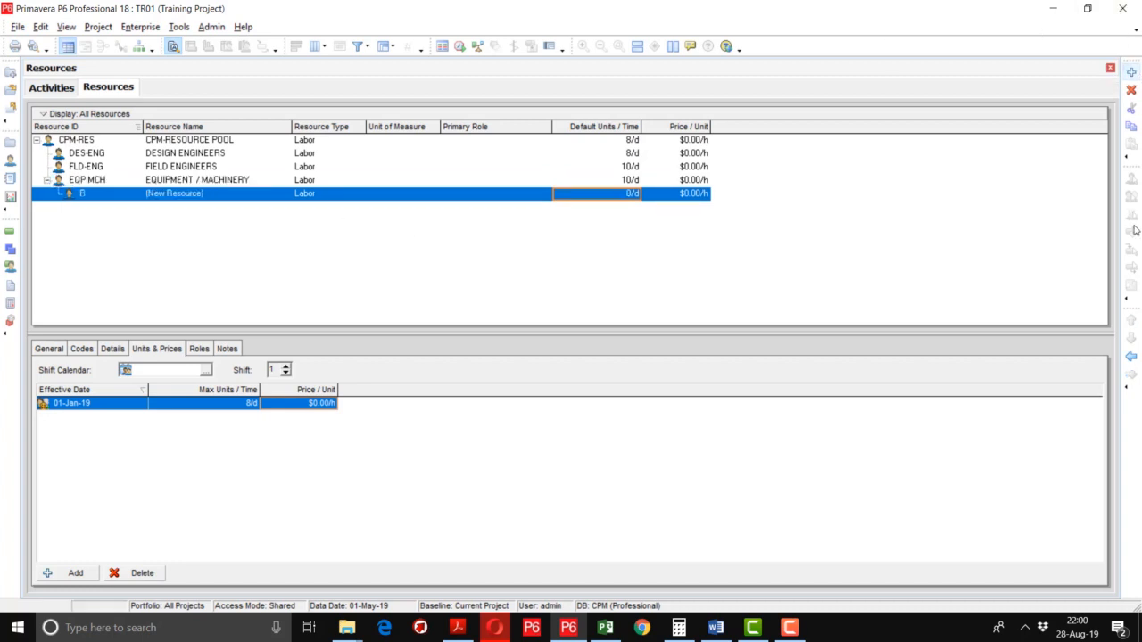
{"action": "left_click", "coordinate": [1132, 358]}
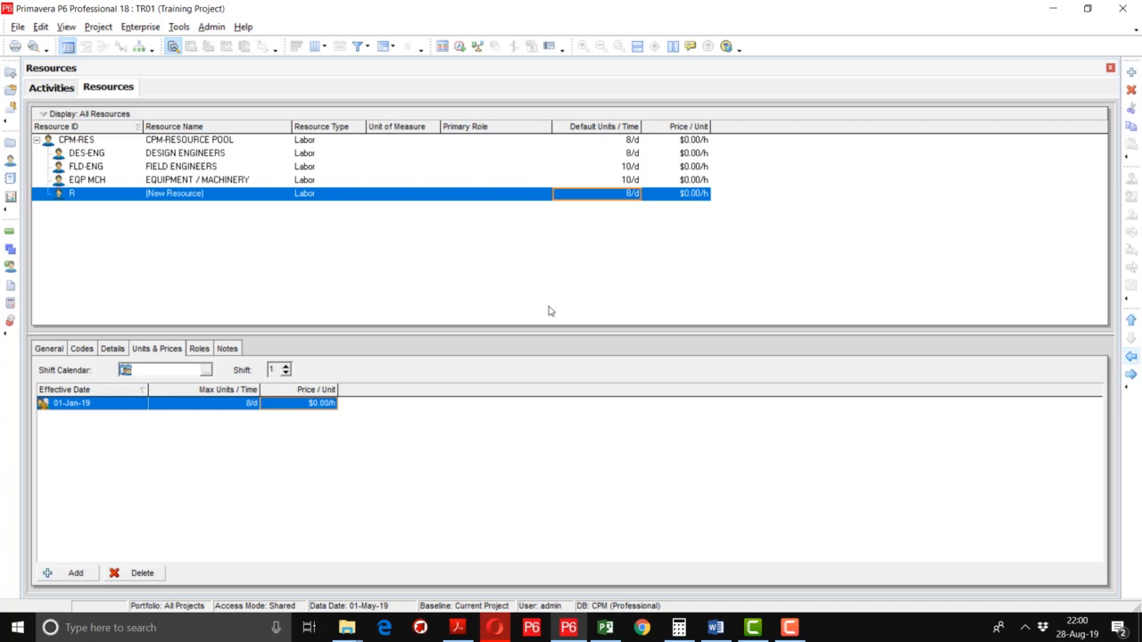
{"action": "left_click", "coordinate": [107, 198]}
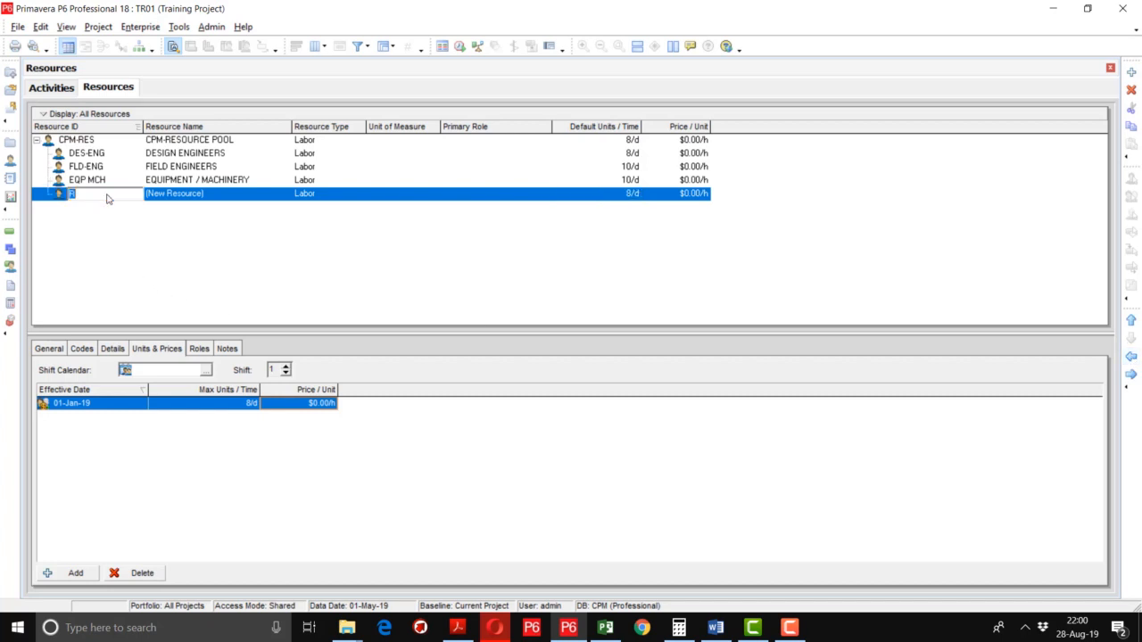
{"action": "type", "text": "S7"}
{"action": "key", "text": "BackSpace"}
{"action": "type", "text": "/E/"}
{"action": "type", "text": "M"}
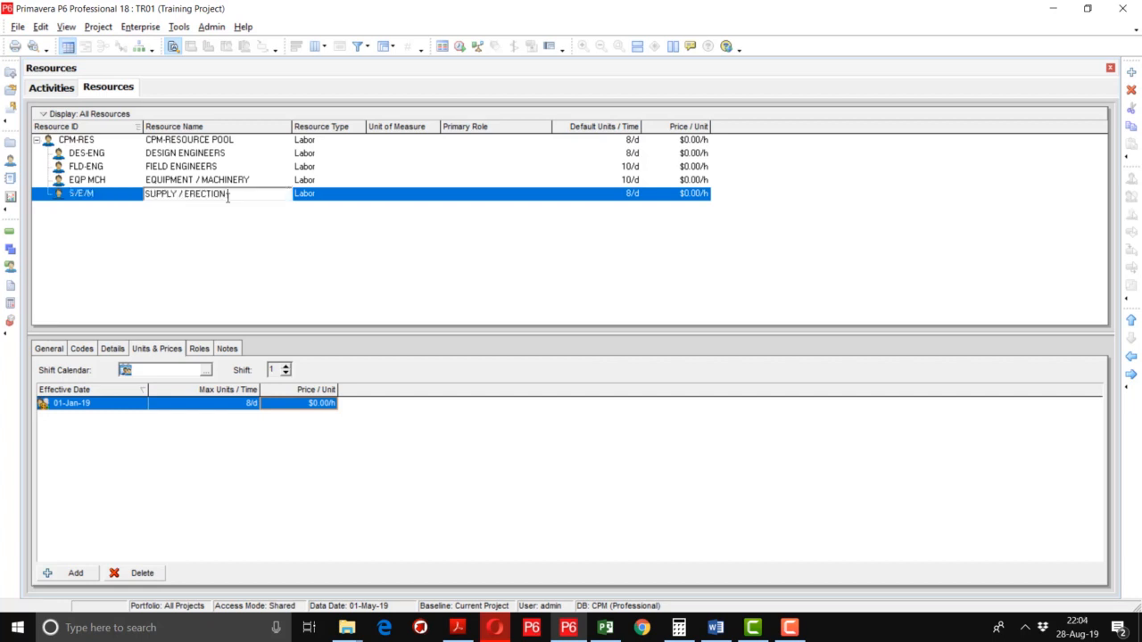
{"action": "type", "text": "/ MATERIAL"}
{"action": "left_click", "coordinate": [397, 198]}
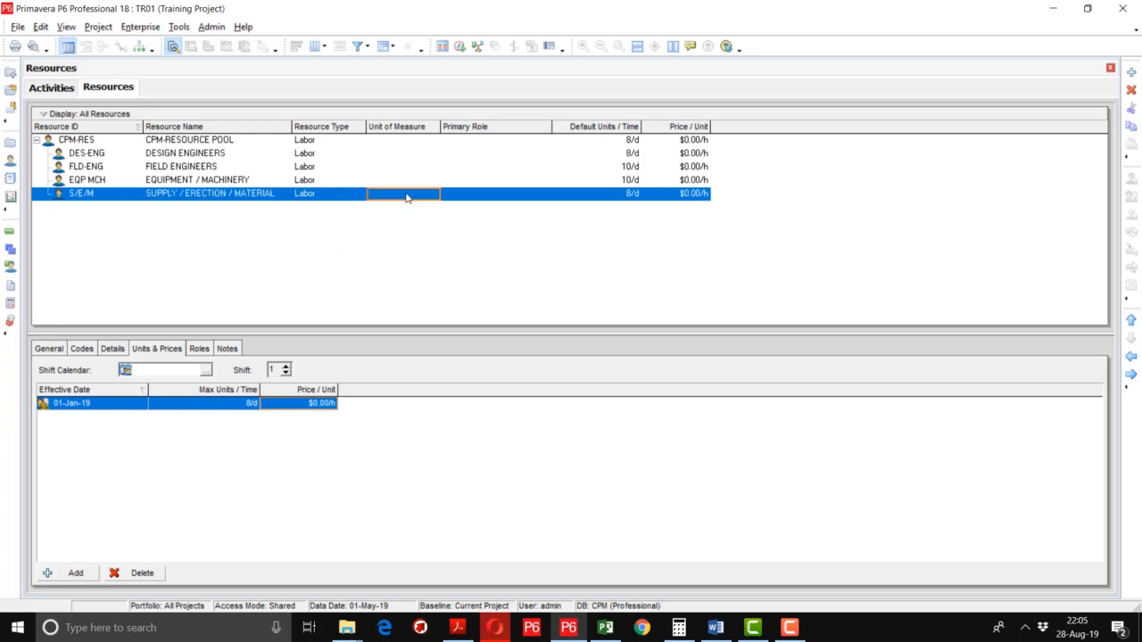
Change the resource type of both S/E/M and EQP MCH to Nonlabor.
{"action": "left_click", "coordinate": [353, 196]}
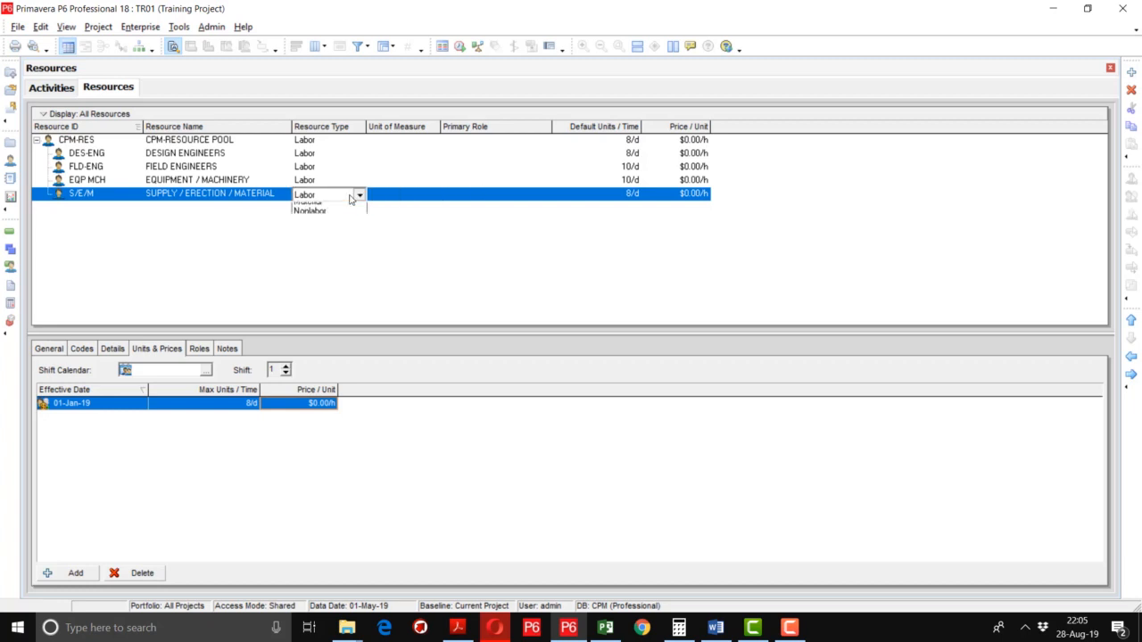
{"action": "left_click", "coordinate": [331, 227]}
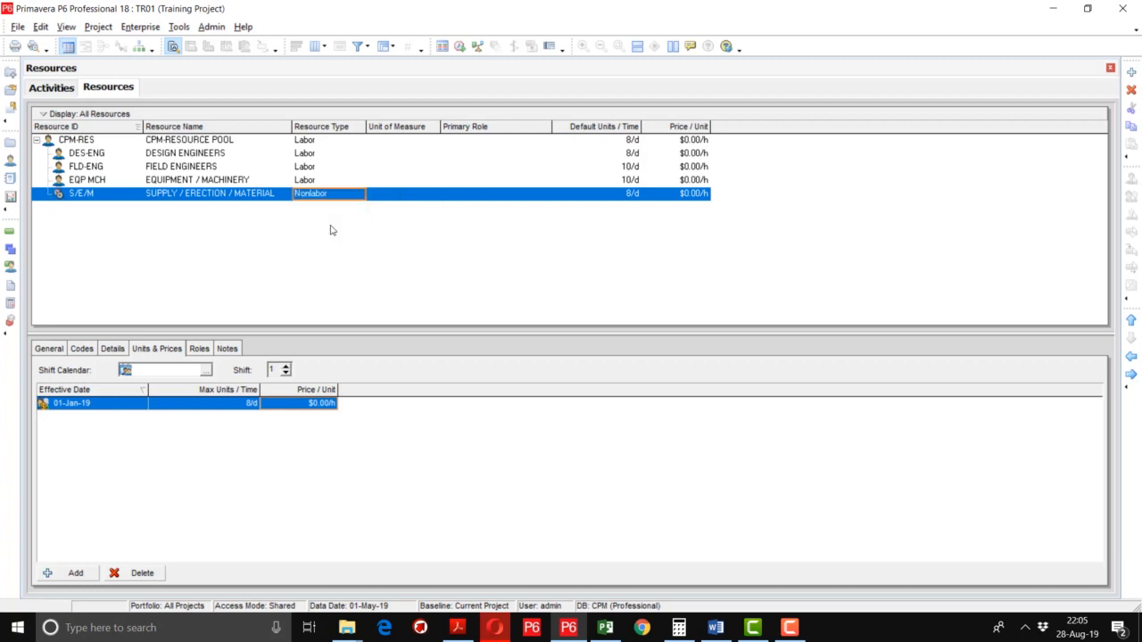
{"action": "left_click", "coordinate": [331, 180]}
{"action": "left_click", "coordinate": [330, 181]}
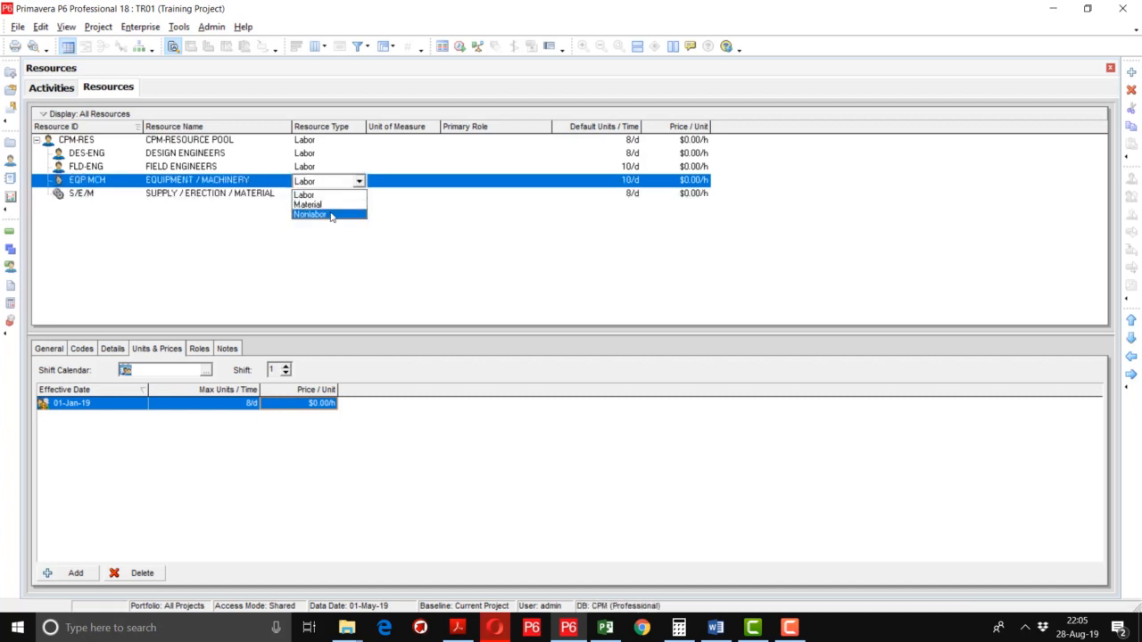
{"action": "left_click", "coordinate": [331, 215]}
Set S/E/M's default units to 1/d.
{"action": "left_click", "coordinate": [411, 193]}
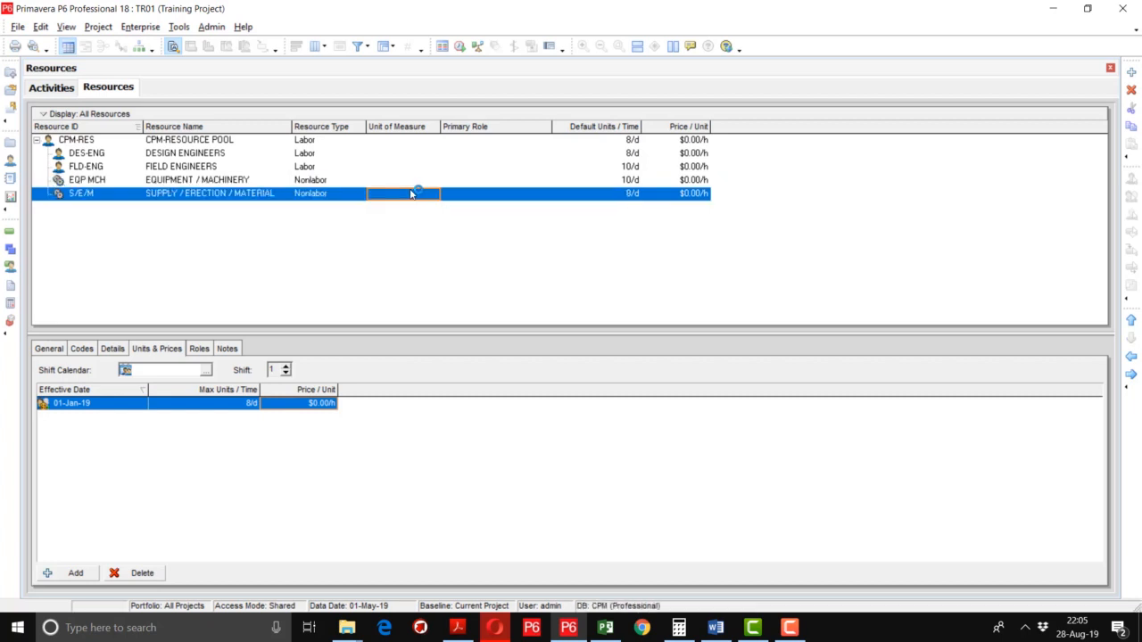
{"action": "left_click", "coordinate": [633, 194]}
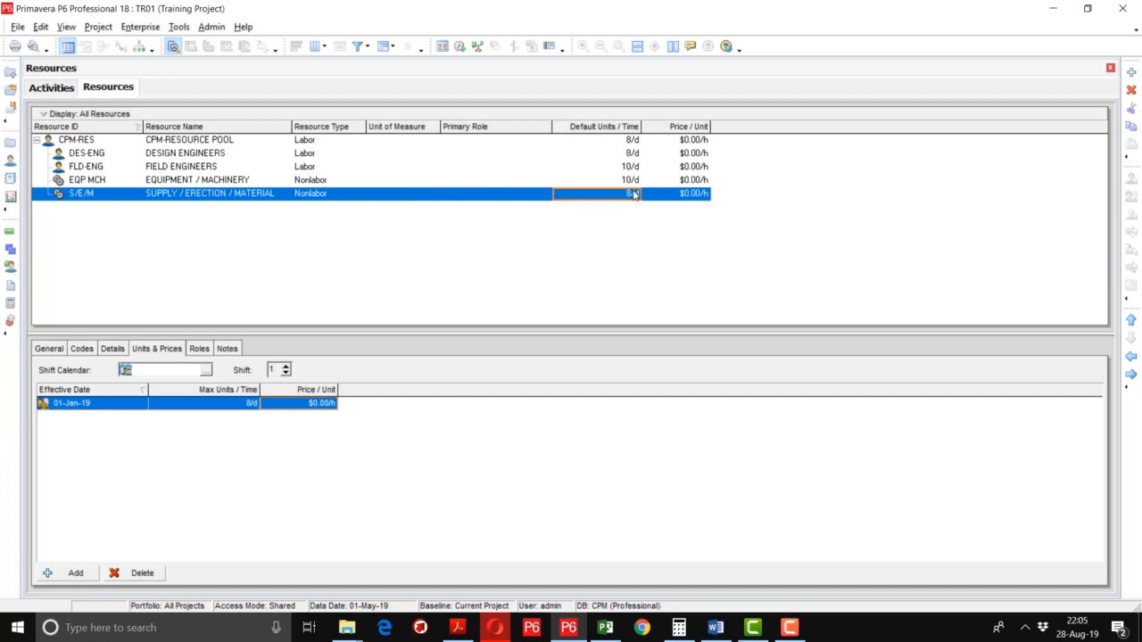
{"action": "left_click", "coordinate": [633, 194]}
{"action": "type", "text": "1"}
{"action": "key", "text": "Return"}
{"action": "left_click", "coordinate": [623, 141]}
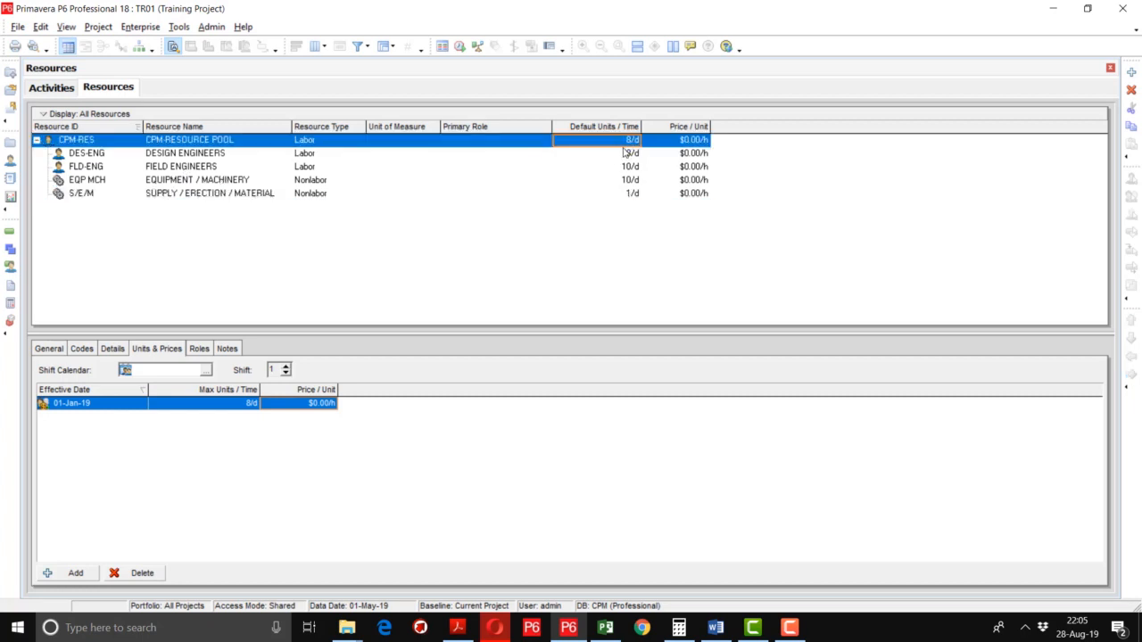
{"action": "left_click", "coordinate": [626, 154]}
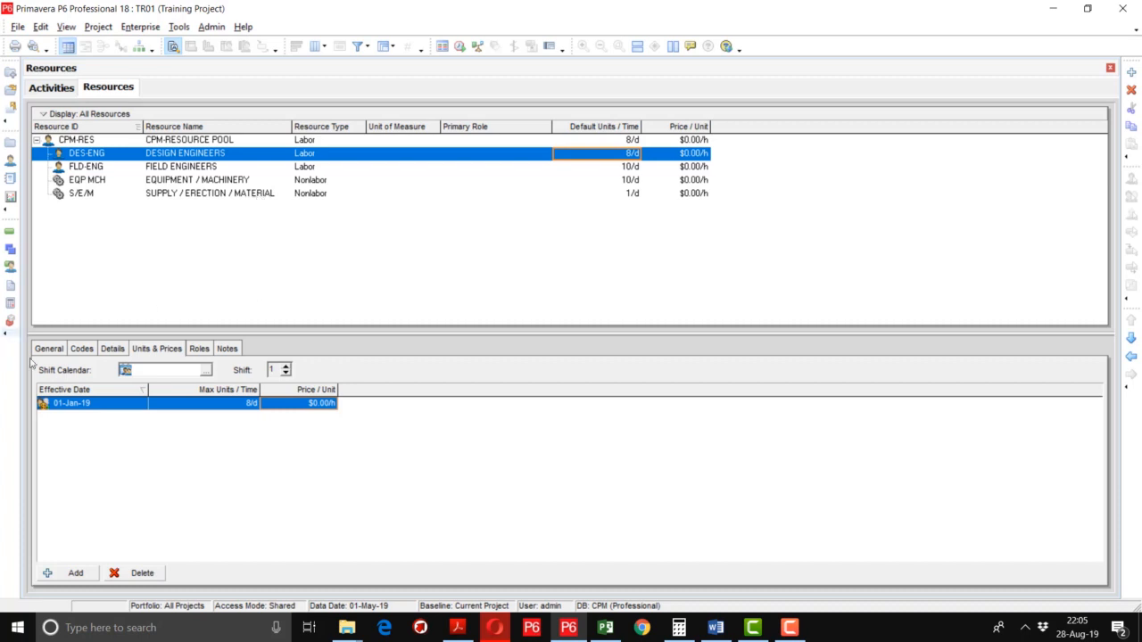
{"action": "left_click", "coordinate": [113, 348]}
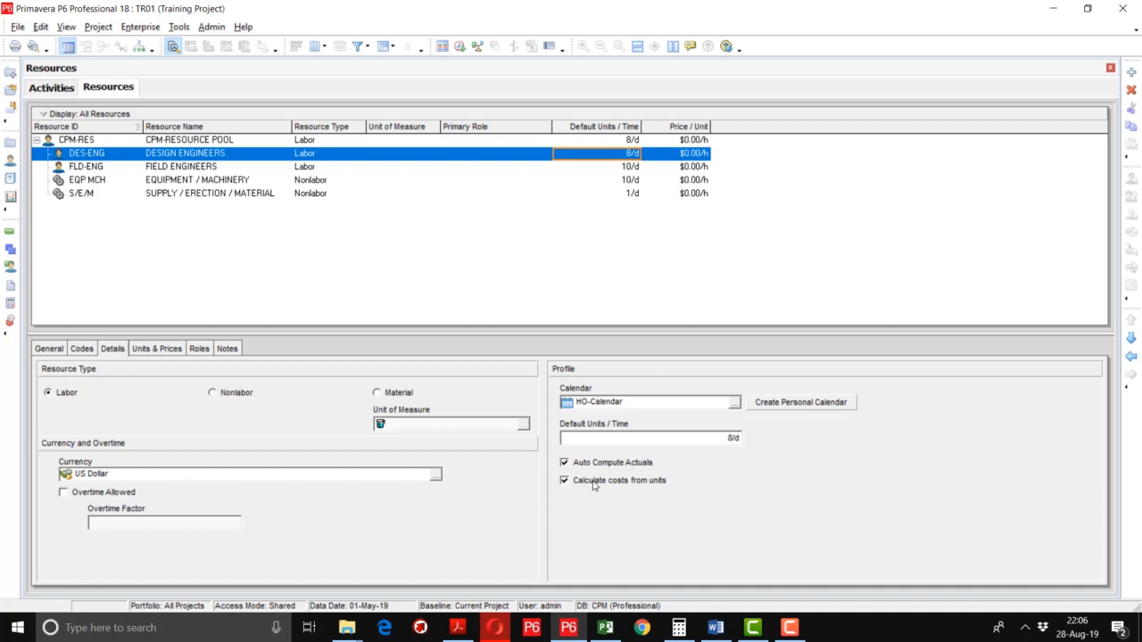
{"action": "left_click", "coordinate": [157, 349]}
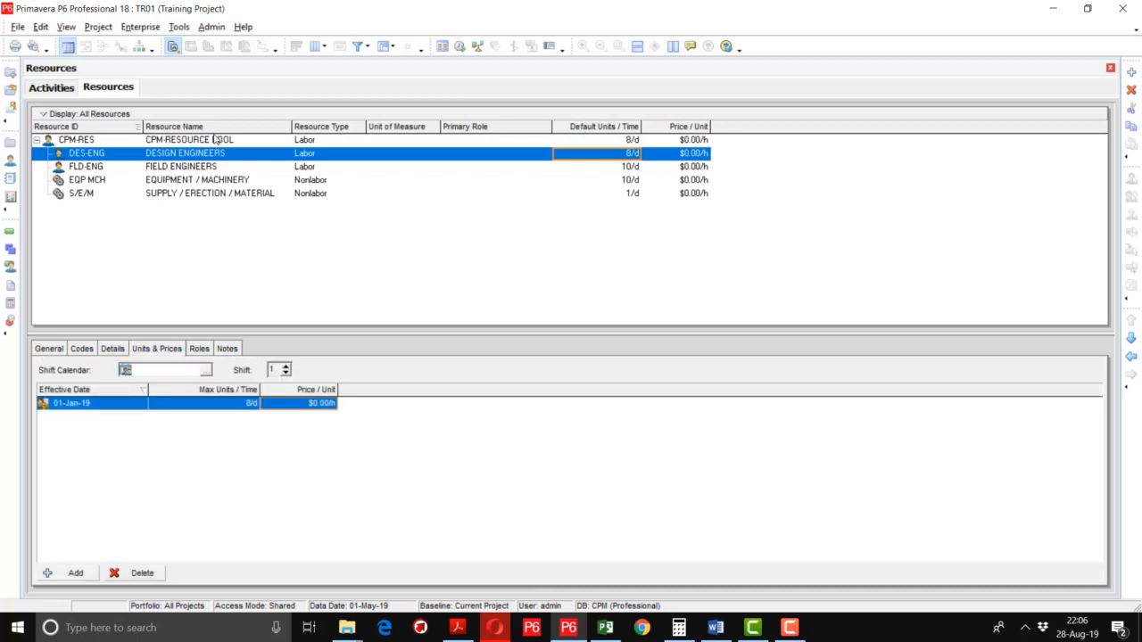
{"action": "left_click", "coordinate": [322, 406]}
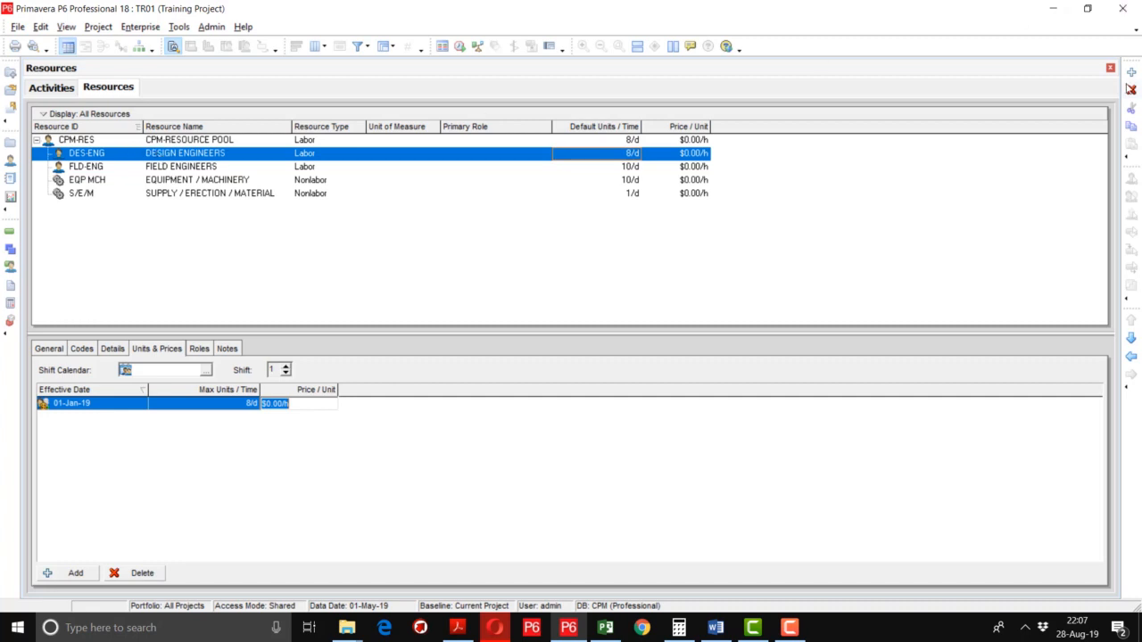
Add DES-01 under DESIGN ENGINEERS with the engineer's name and a $25.00/h price.
{"action": "left_click", "coordinate": [1131, 74]}
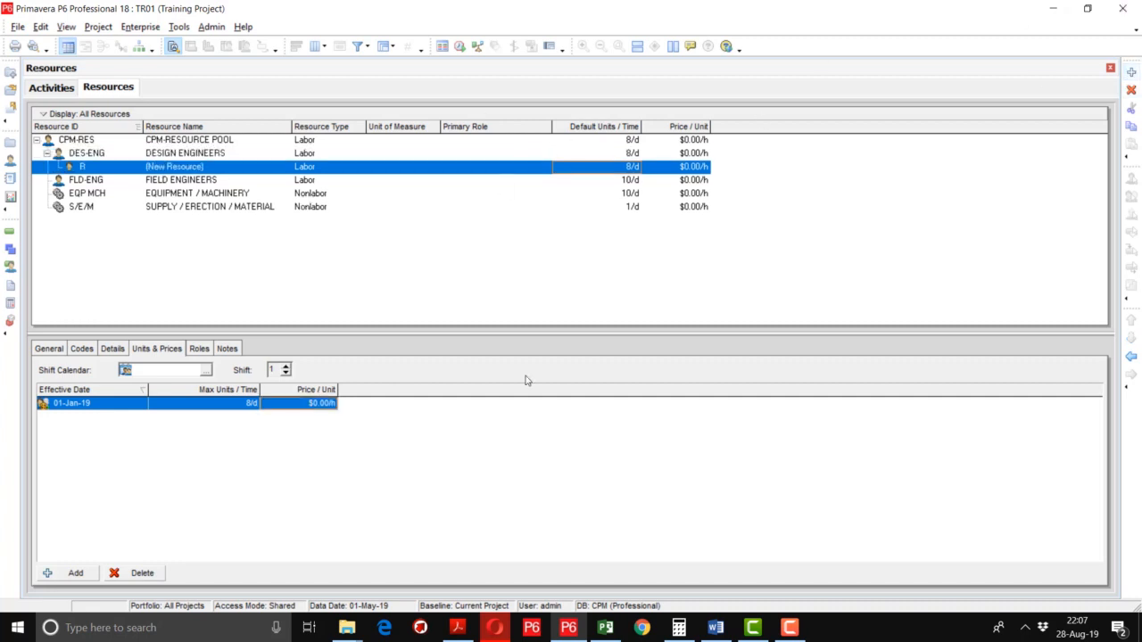
{"action": "left_click", "coordinate": [111, 171]}
{"action": "type", "text": "DES"}
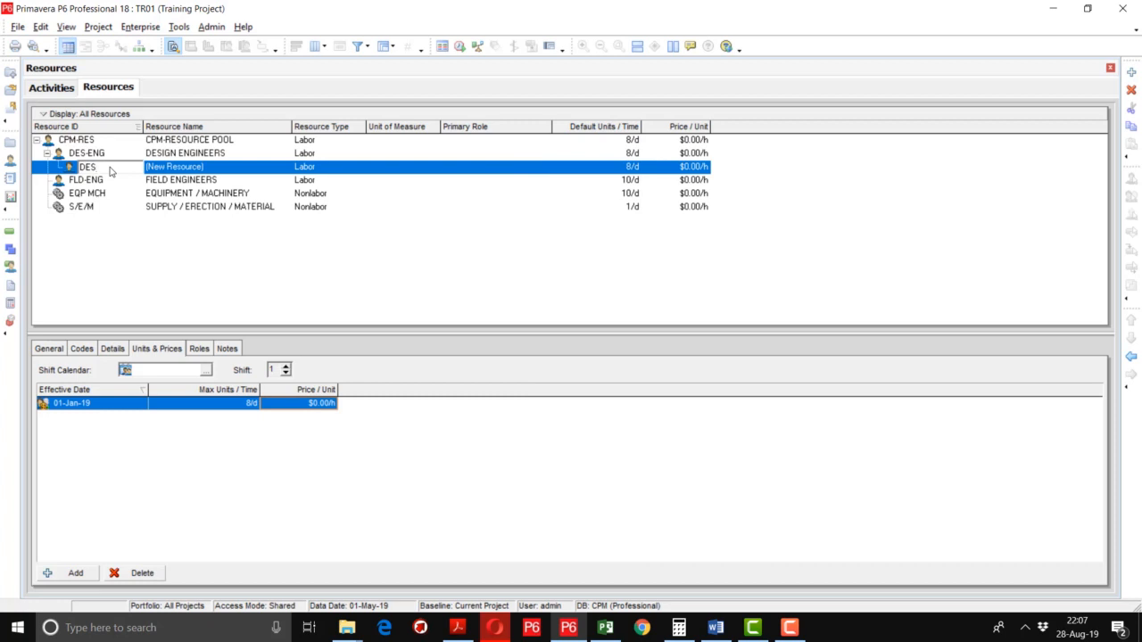
{"action": "type", "text": "-01"}
{"action": "key", "text": "Tab"}
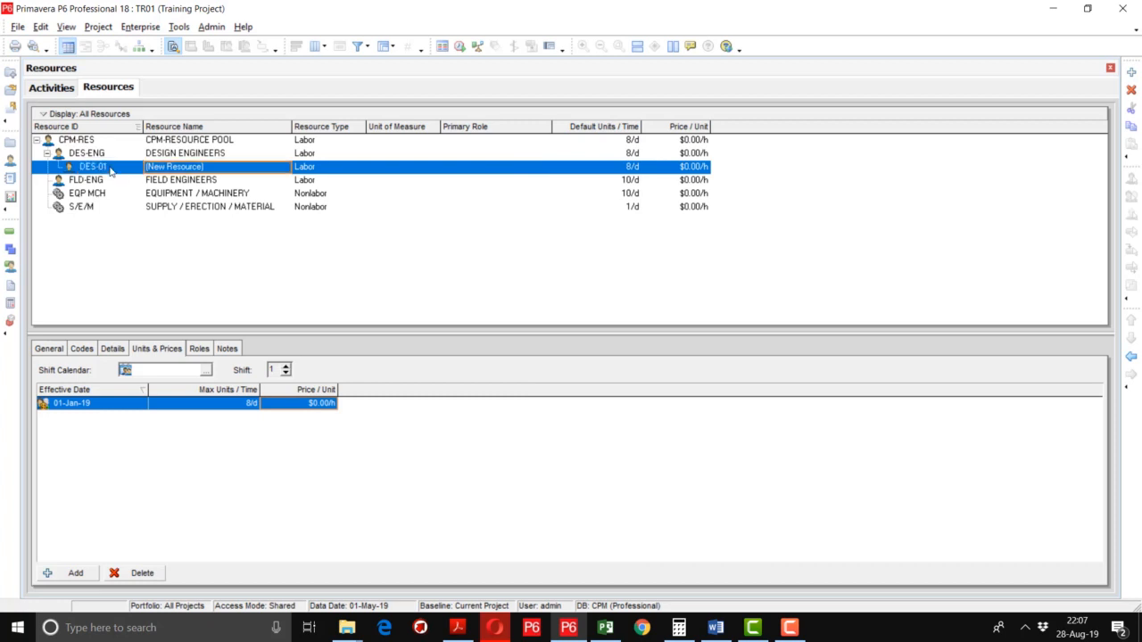
{"action": "type", "text": "AHMAD"}
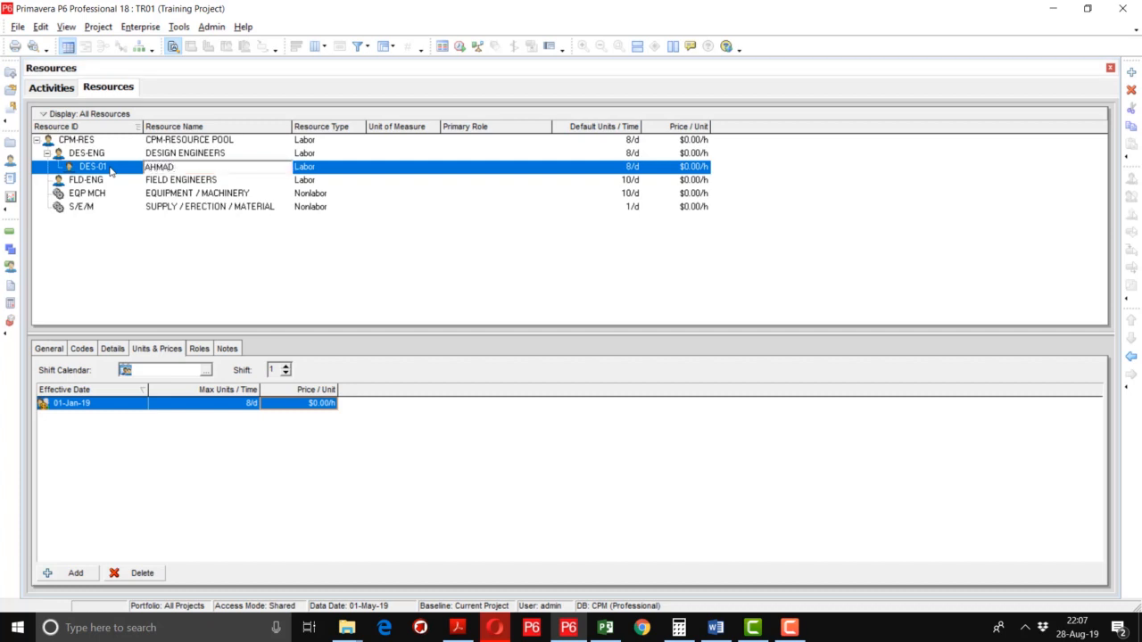
{"action": "key", "text": "Tab"}
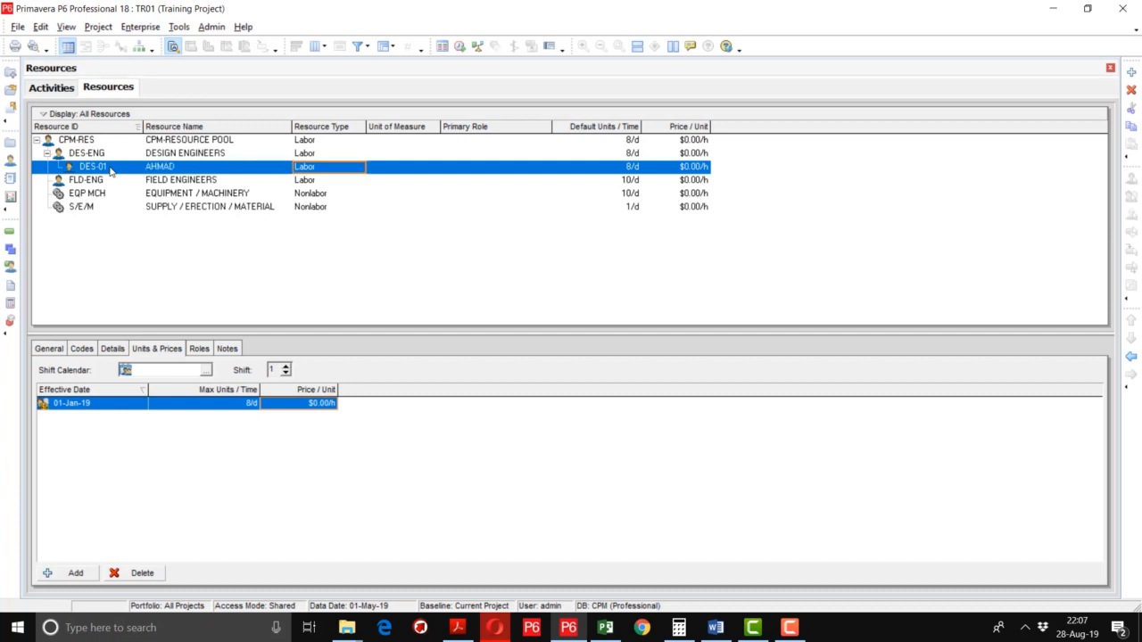
{"action": "key", "text": "Tab"}
{"action": "key", "text": "Tab"}
{"action": "key", "text": "Tab"}
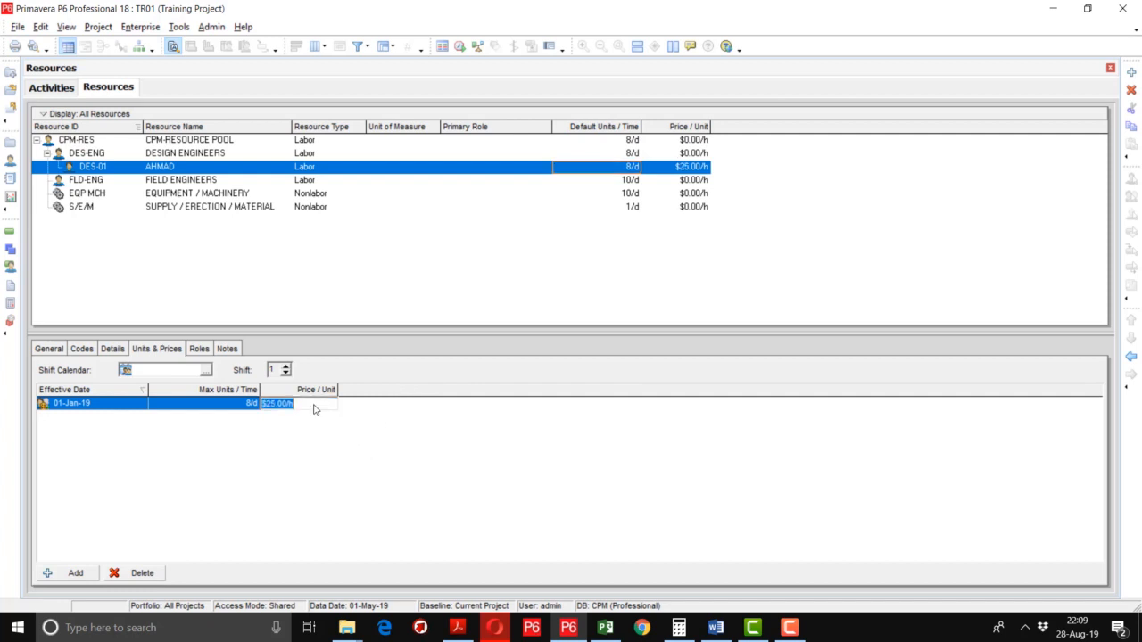
{"action": "key", "text": "Return"}
{"action": "left_click", "coordinate": [1135, 77]}
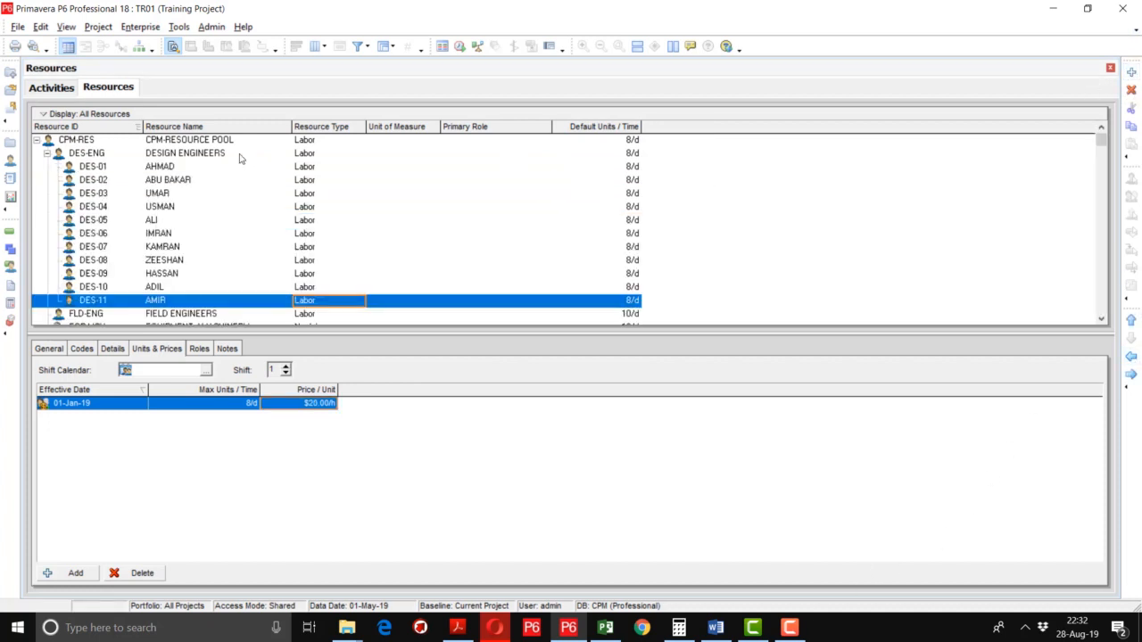
{"action": "left_click", "coordinate": [175, 166]}
{"action": "scroll", "coordinate": [173, 196], "scroll_direction": "down", "scroll_amount": 1}
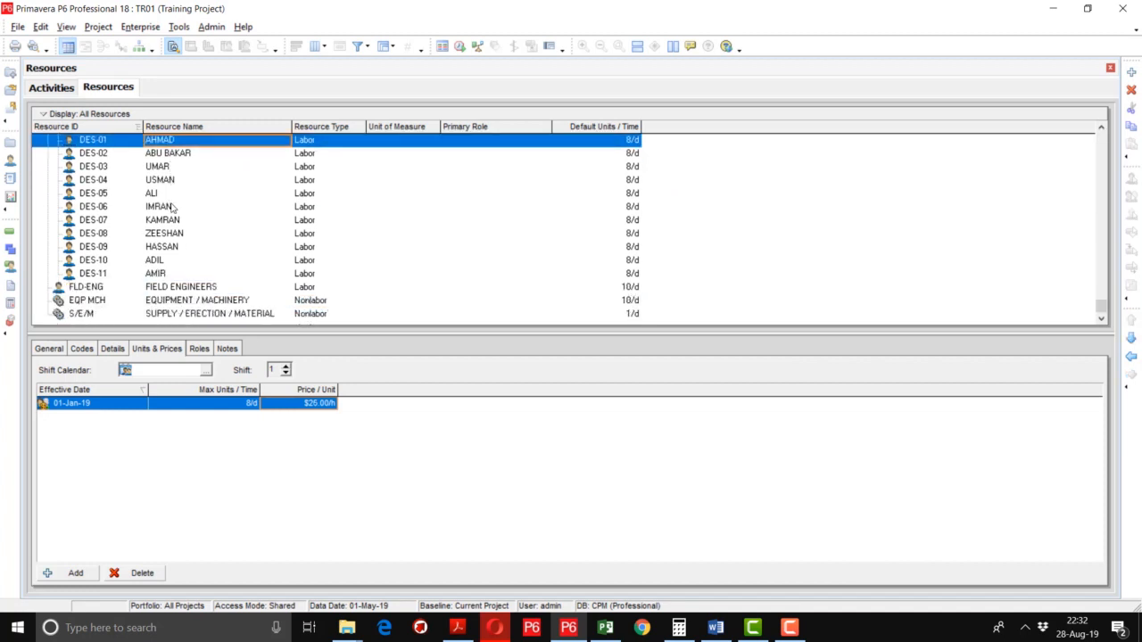
{"action": "scroll", "coordinate": [173, 196], "scroll_direction": "up", "scroll_amount": 1}
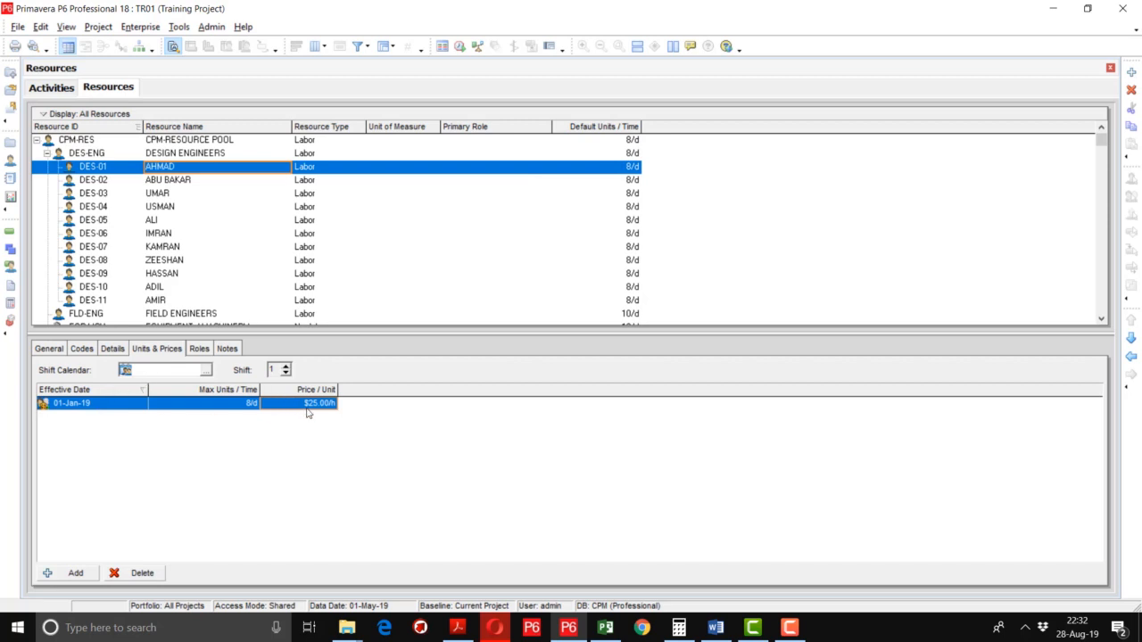
{"action": "left_click", "coordinate": [181, 181]}
{"action": "left_click", "coordinate": [168, 195]}
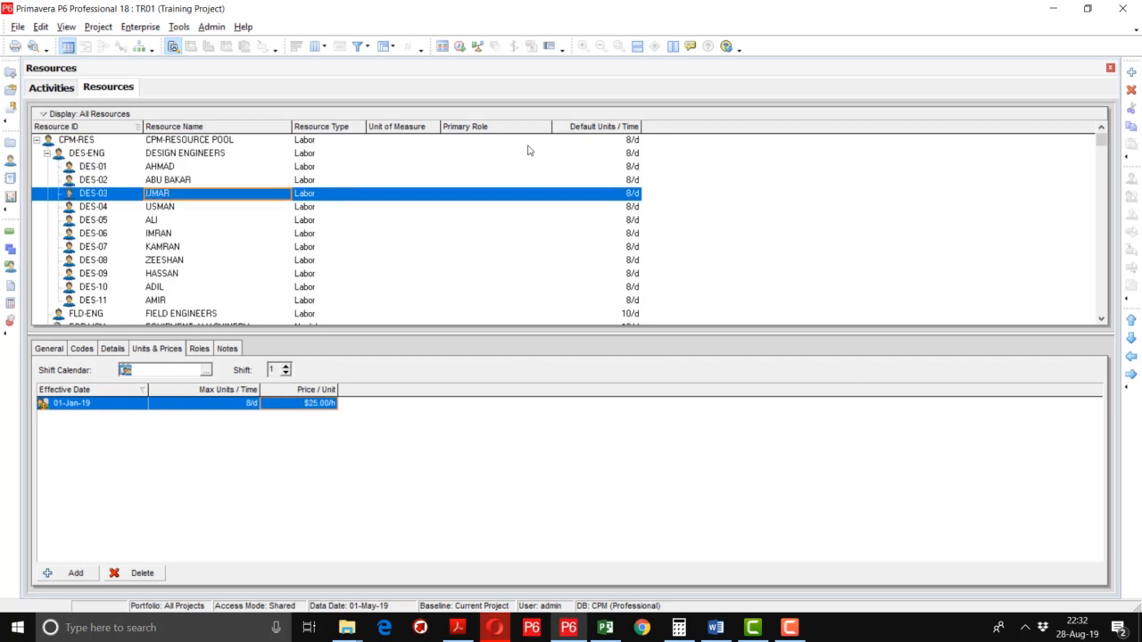
Add a Price / Unit column after Default Units / Time in the resource grid.
{"action": "right_click", "coordinate": [658, 128]}
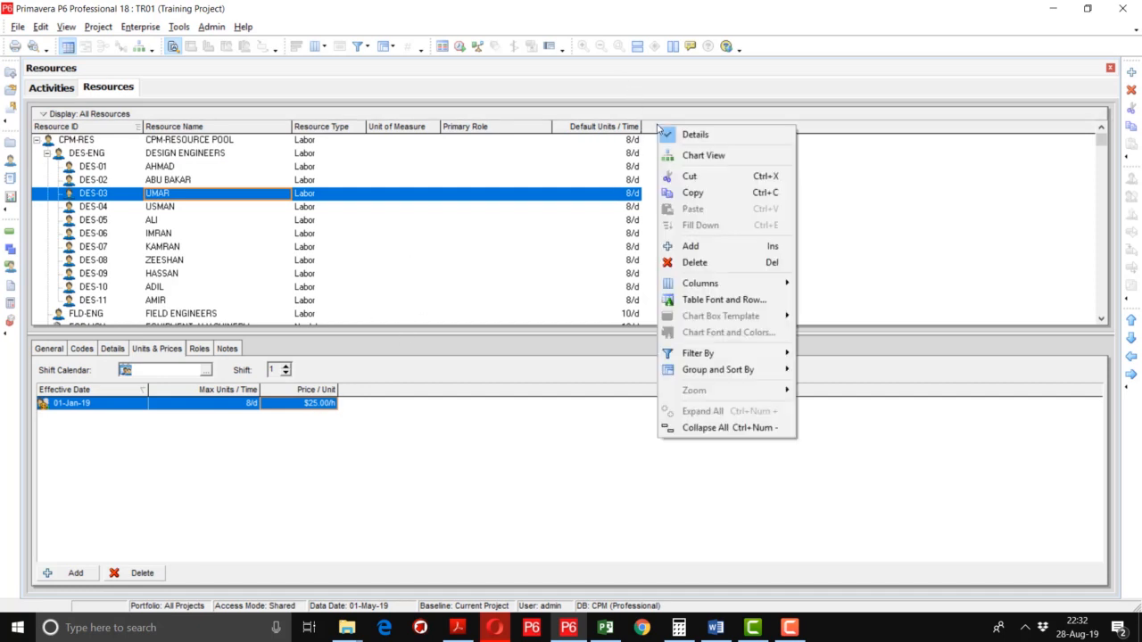
{"action": "mouse_move", "coordinate": [706, 285]}
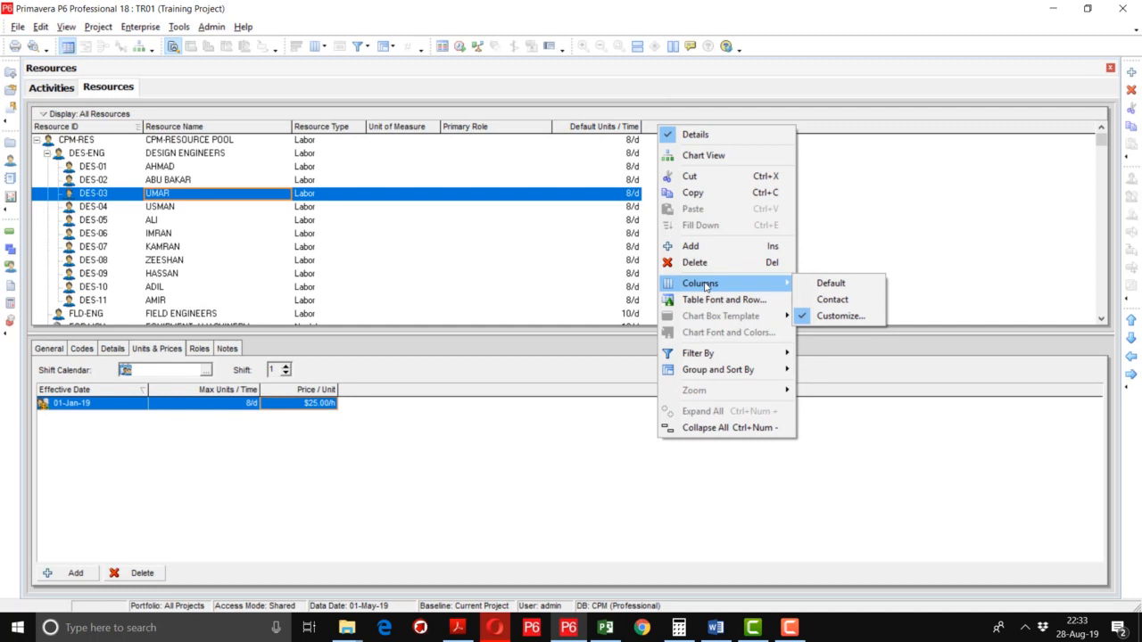
{"action": "left_click", "coordinate": [849, 319]}
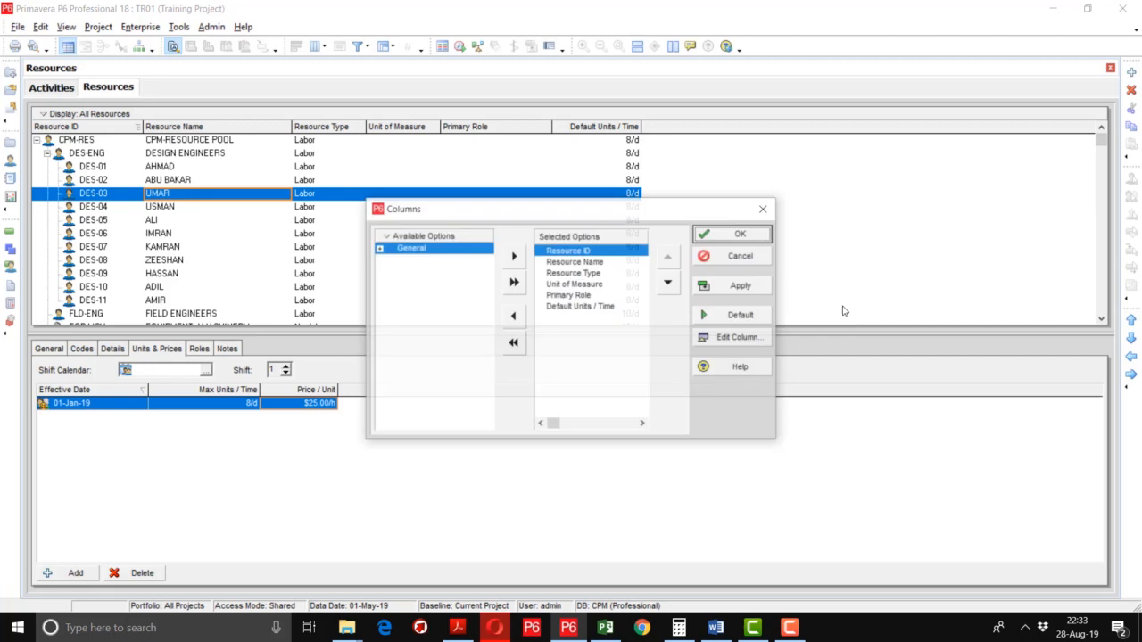
{"action": "left_click", "coordinate": [378, 249]}
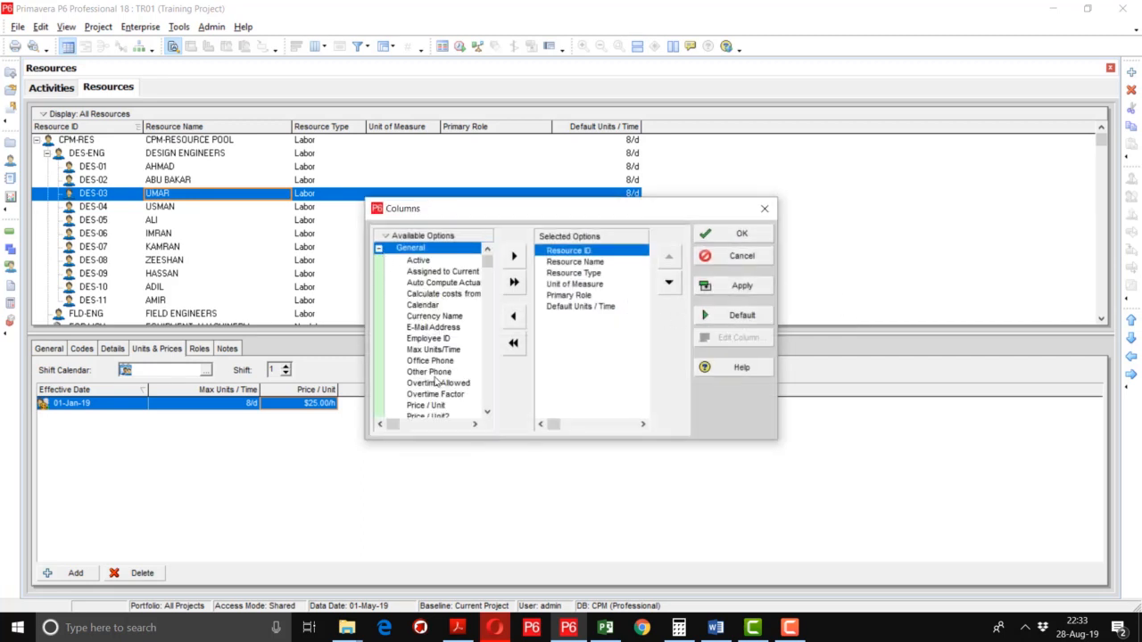
{"action": "left_click", "coordinate": [429, 405]}
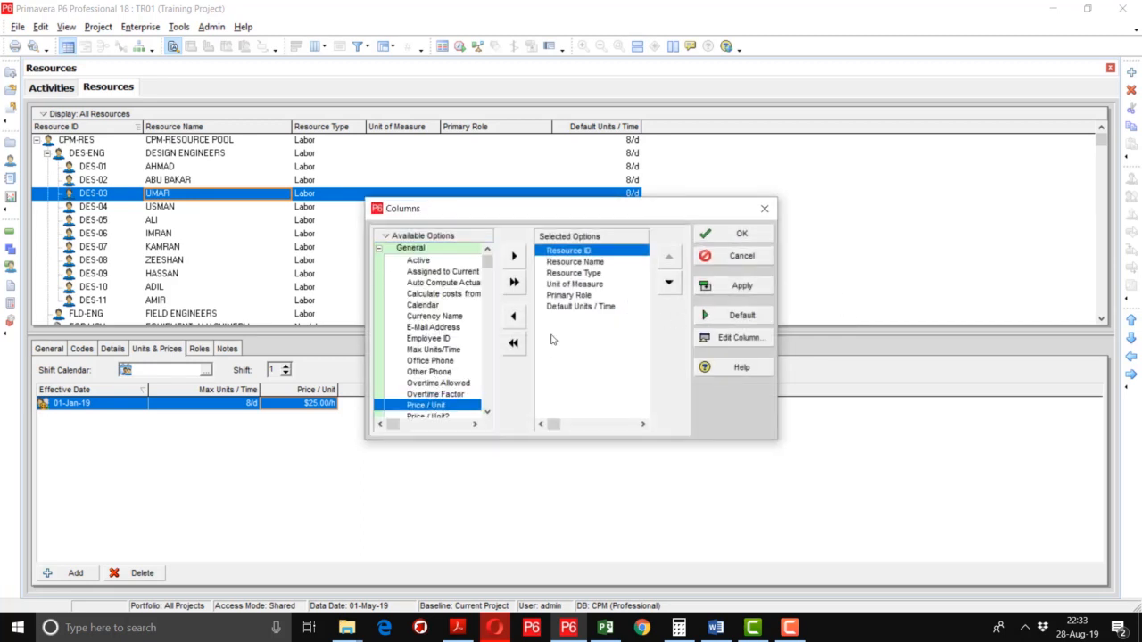
{"action": "left_click", "coordinate": [580, 306]}
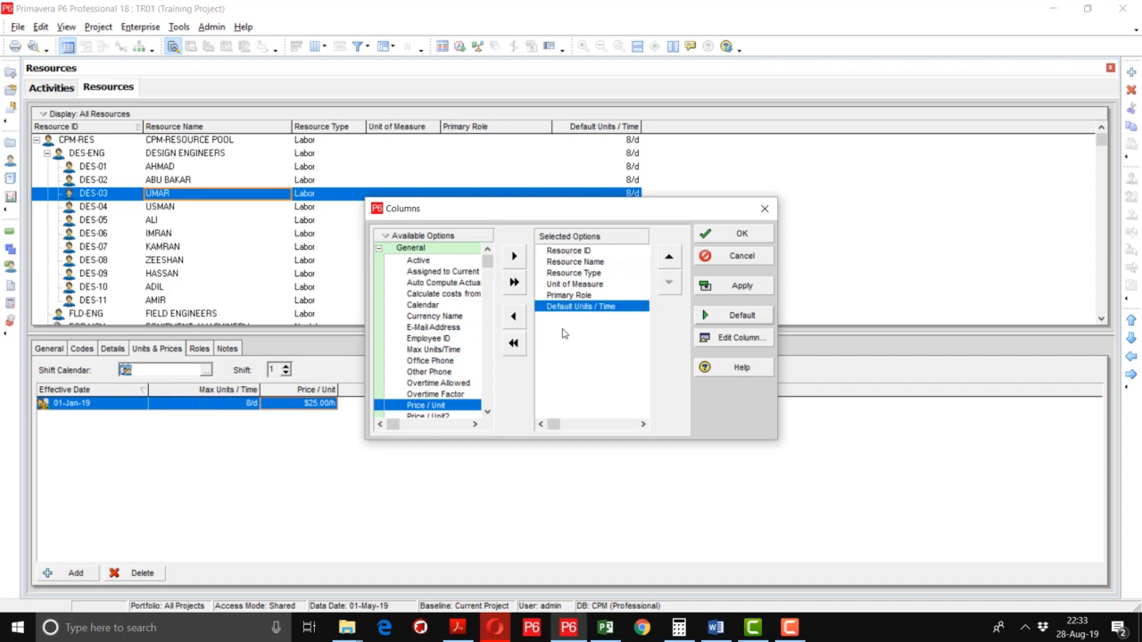
{"action": "left_click", "coordinate": [514, 257]}
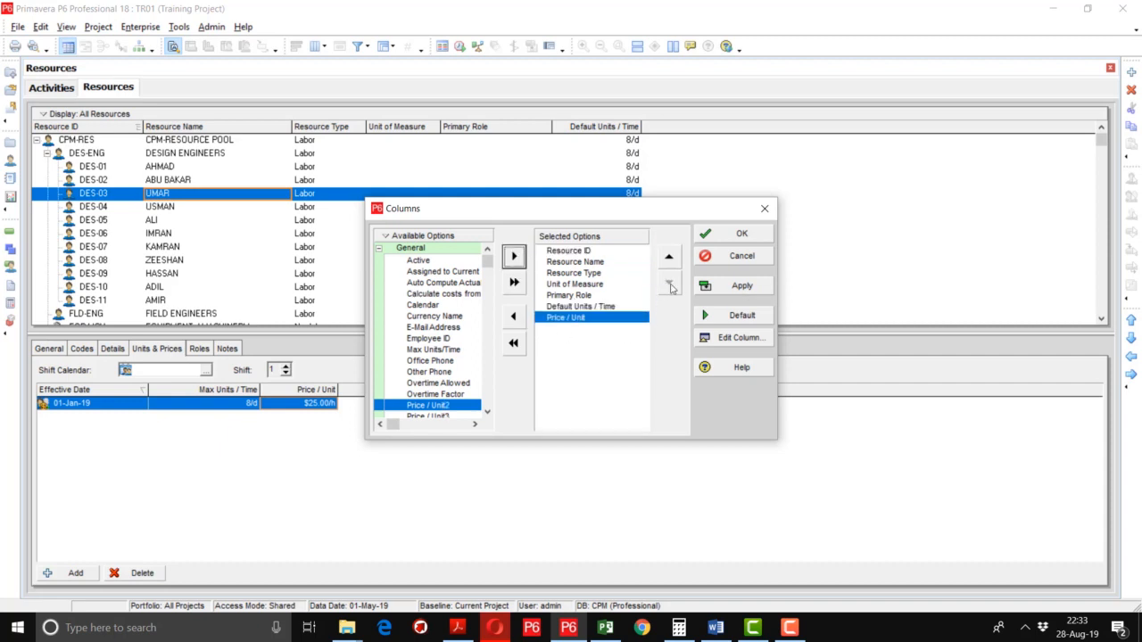
{"action": "left_click", "coordinate": [743, 287]}
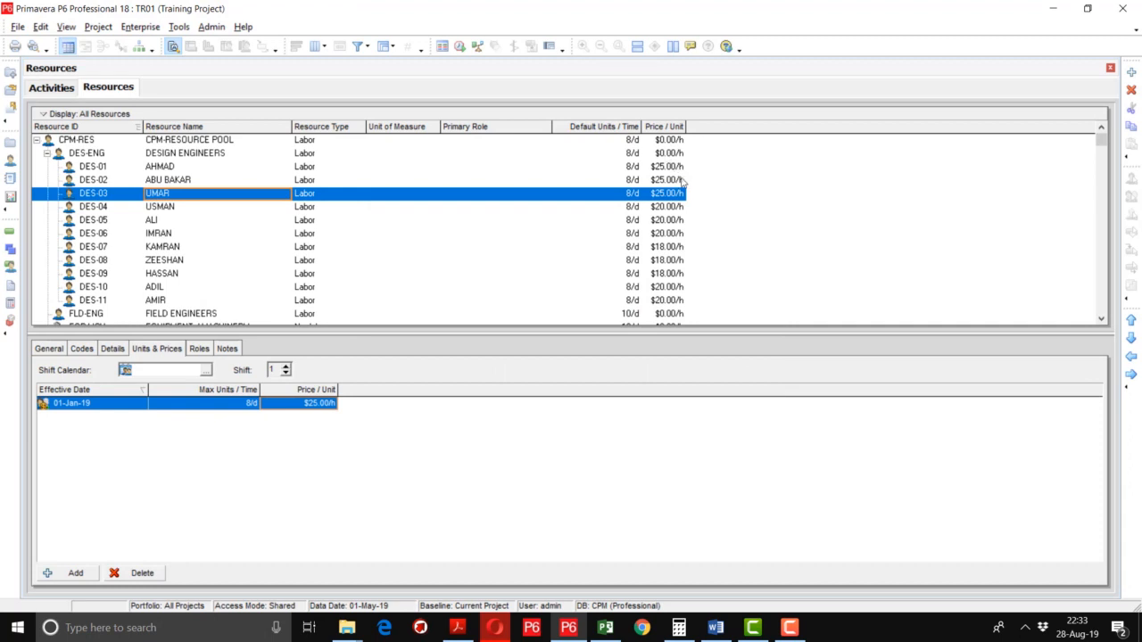
Review the unit prices of the design engineers, including DES-03 and DES-07.
{"action": "scroll", "coordinate": [669, 233], "scroll_direction": "down", "scroll_amount": 1}
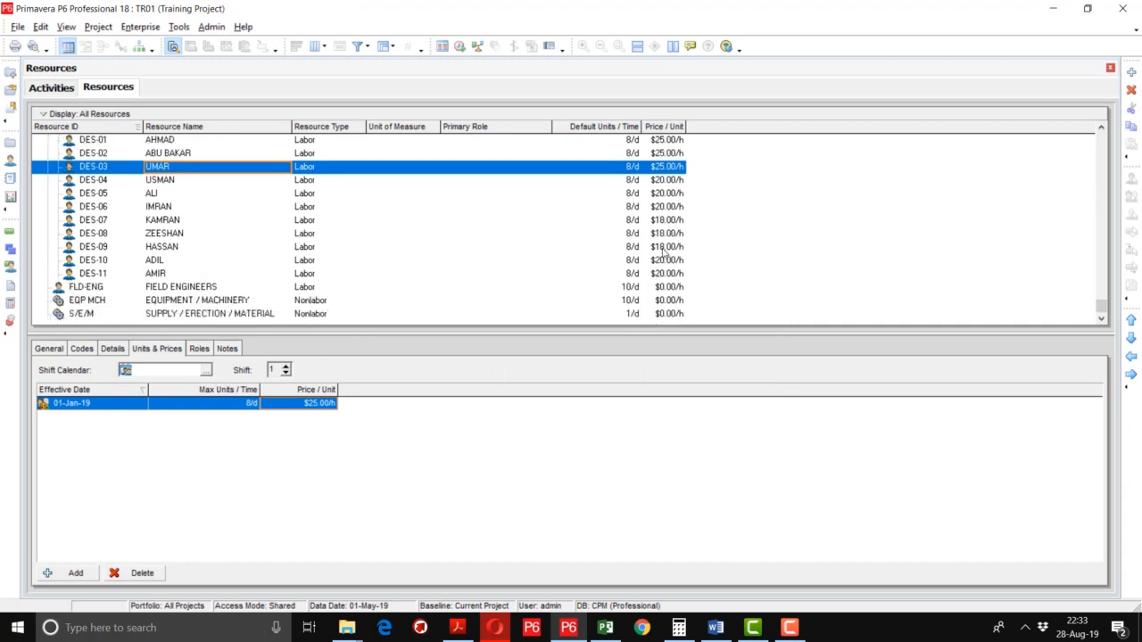
{"action": "scroll", "coordinate": [665, 249], "scroll_direction": "up", "scroll_amount": 1}
{"action": "left_click", "coordinate": [671, 194]}
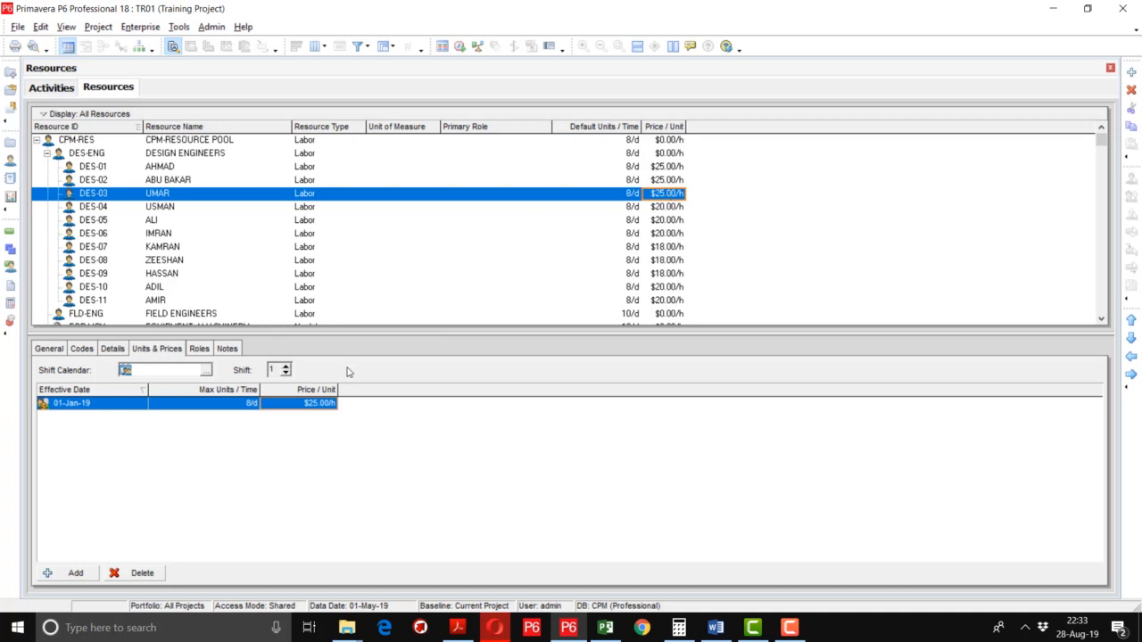
{"action": "left_click", "coordinate": [327, 407]}
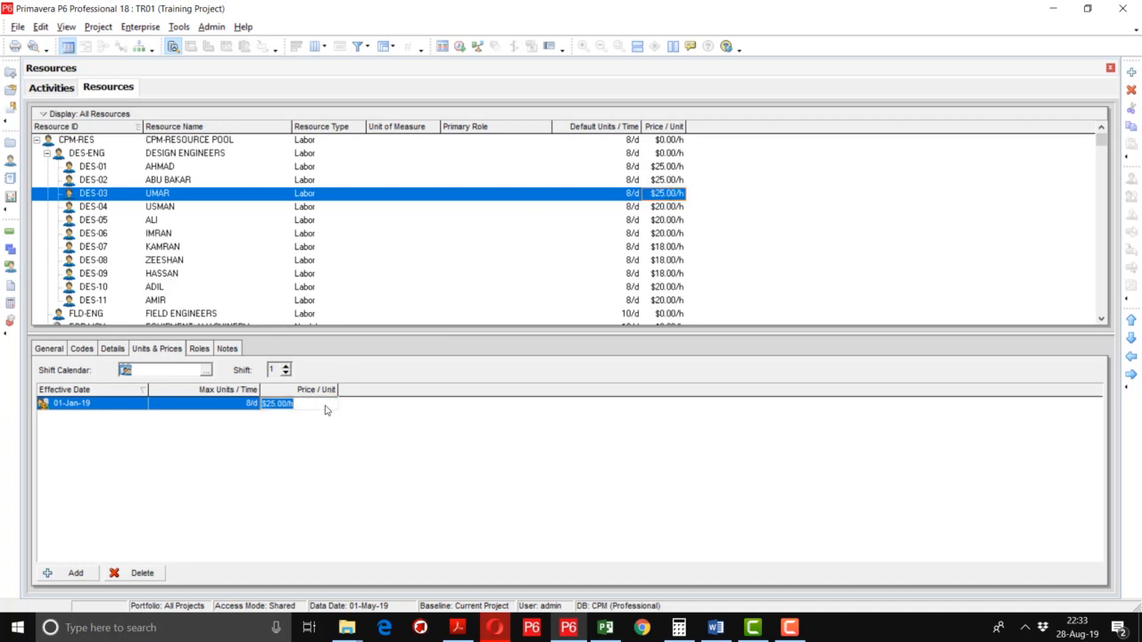
{"action": "left_click", "coordinate": [214, 256]}
{"action": "scroll", "coordinate": [213, 253], "scroll_direction": "down", "scroll_amount": 1}
{"action": "scroll", "coordinate": [212, 253], "scroll_direction": "up", "scroll_amount": 1}
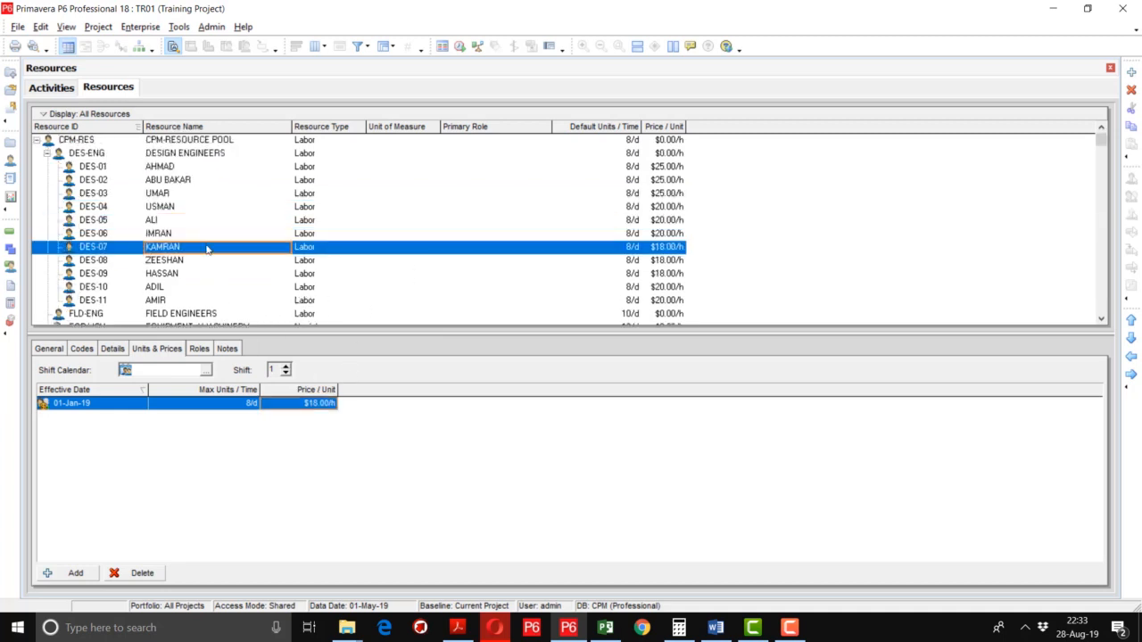
Insert a new blank resource under FIELD ENGINEERS.
{"action": "left_click", "coordinate": [176, 154]}
{"action": "scroll", "coordinate": [162, 192], "scroll_direction": "down", "scroll_amount": 1}
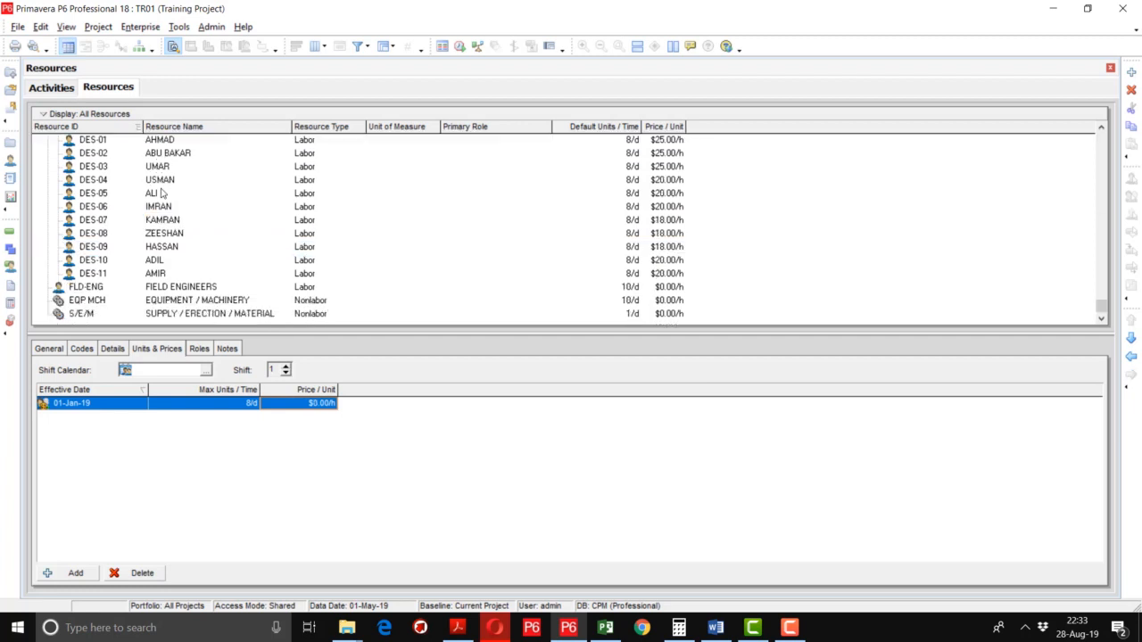
{"action": "left_click", "coordinate": [98, 289]}
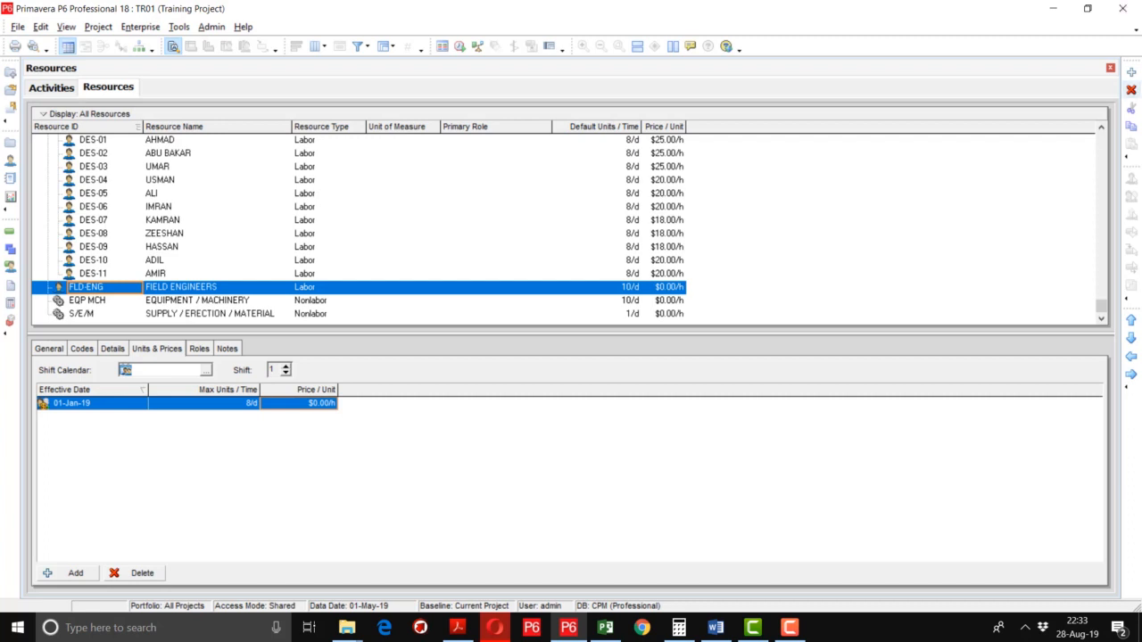
{"action": "left_click", "coordinate": [1132, 73]}
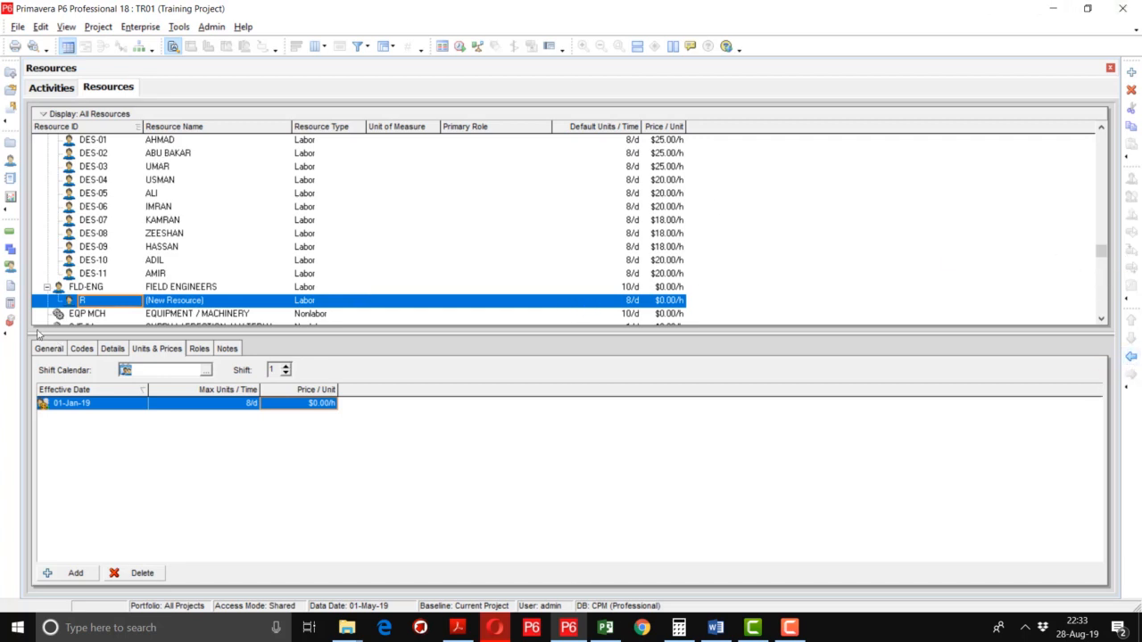
Enter resource ID FLD-01 and the field engineer's name.
{"action": "left_click", "coordinate": [98, 301]}
{"action": "type", "text": "F"}
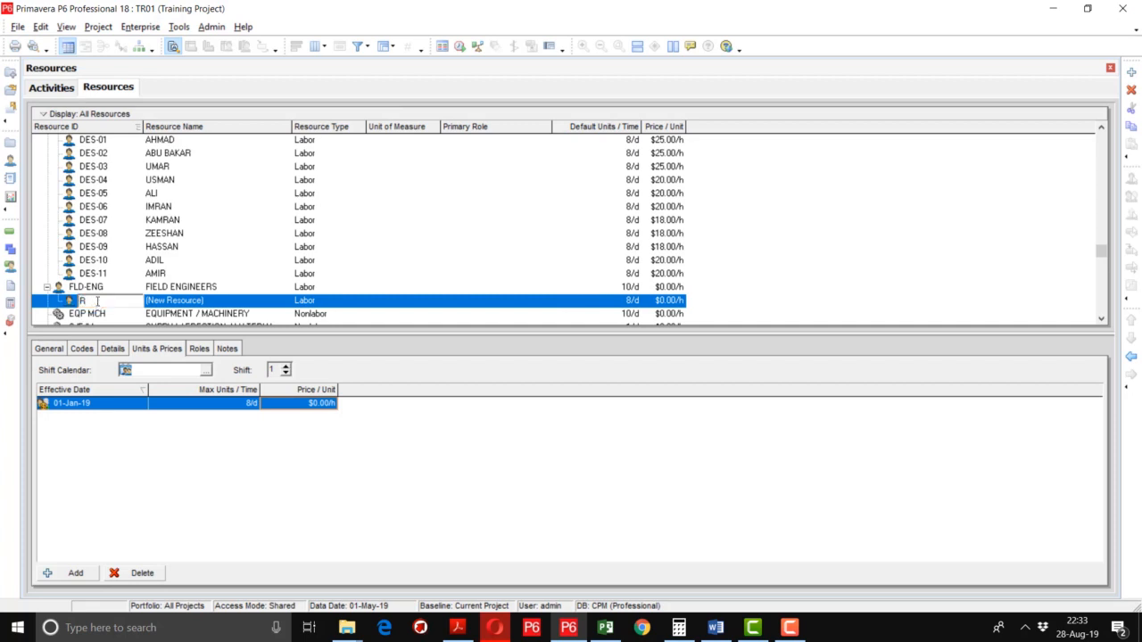
{"action": "type", "text": "LD-01"}
{"action": "key", "text": "Tab"}
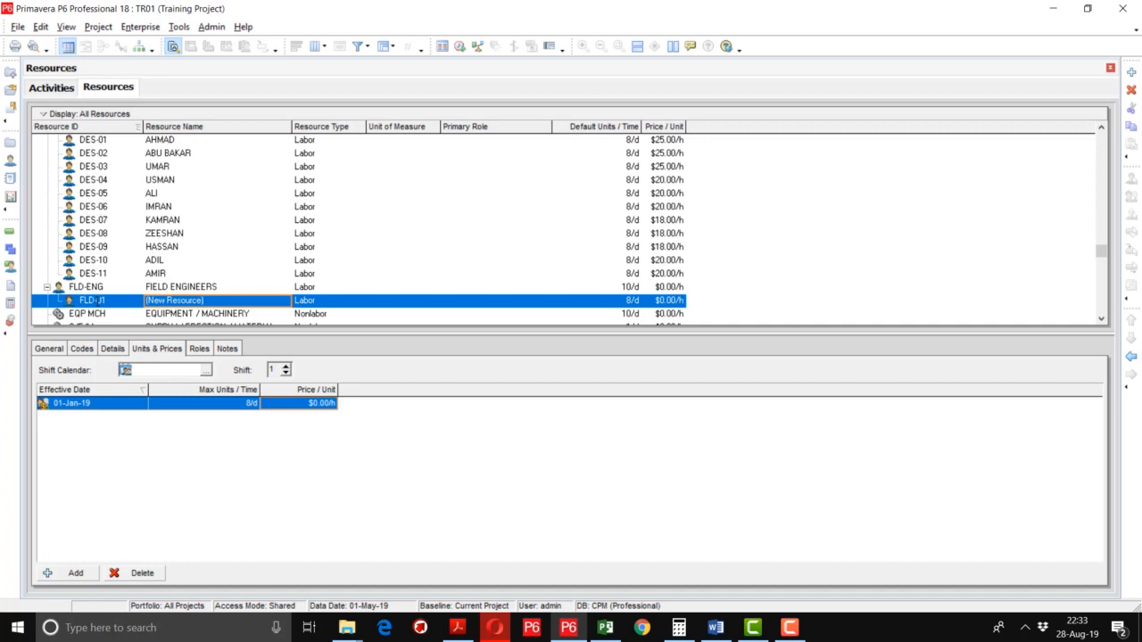
{"action": "type", "text": "ADEE"}
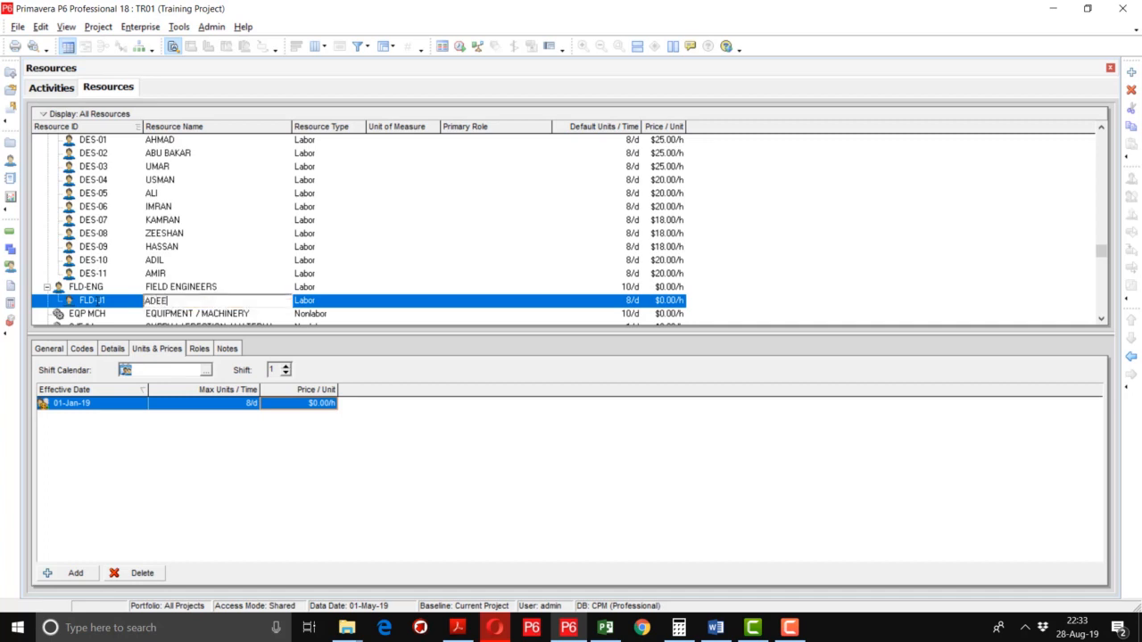
{"action": "type", "text": "L"}
{"action": "key", "text": "Tab"}
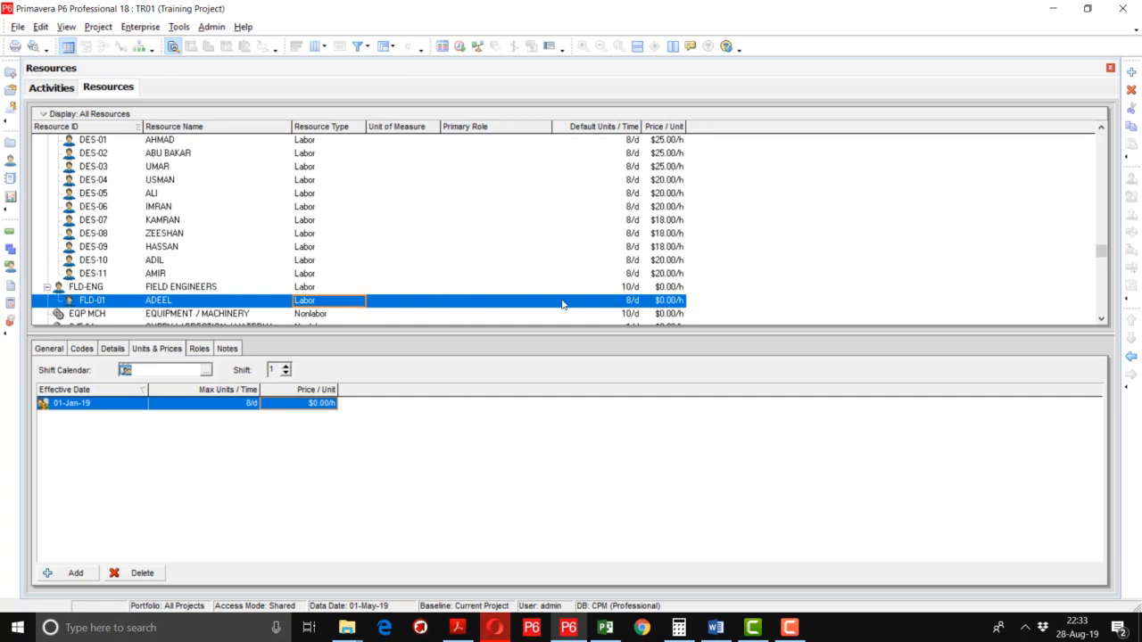
Give FLD-01 10/d default units and a $25.00/h unit price.
{"action": "left_click", "coordinate": [629, 304]}
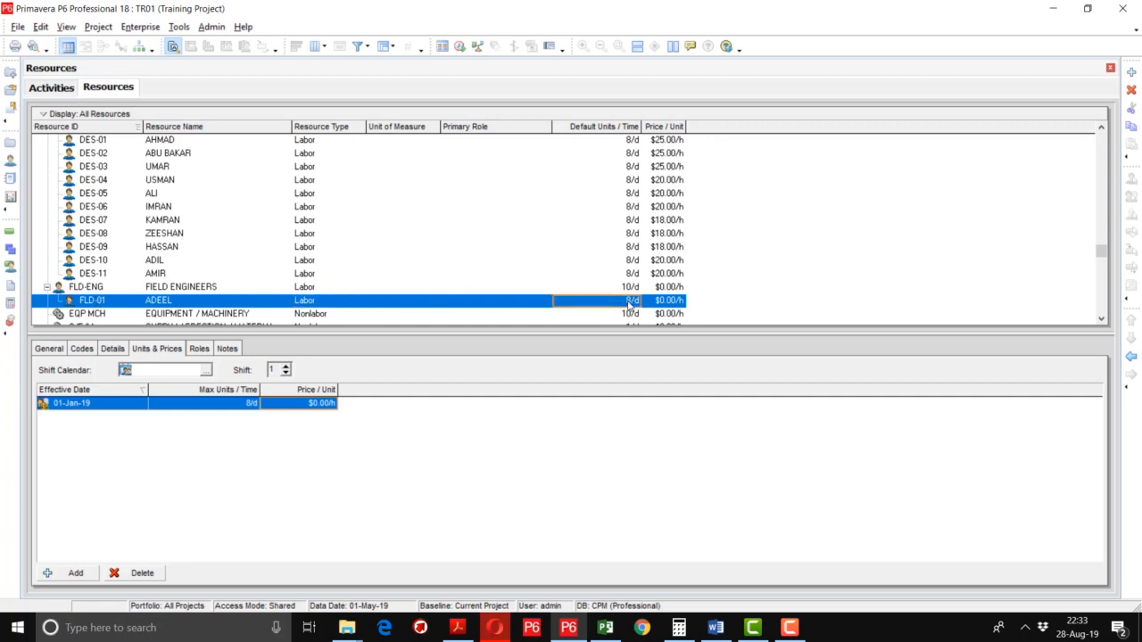
{"action": "left_click", "coordinate": [629, 303]}
{"action": "type", "text": "10"}
{"action": "key", "text": "Return"}
{"action": "left_click", "coordinate": [312, 407]}
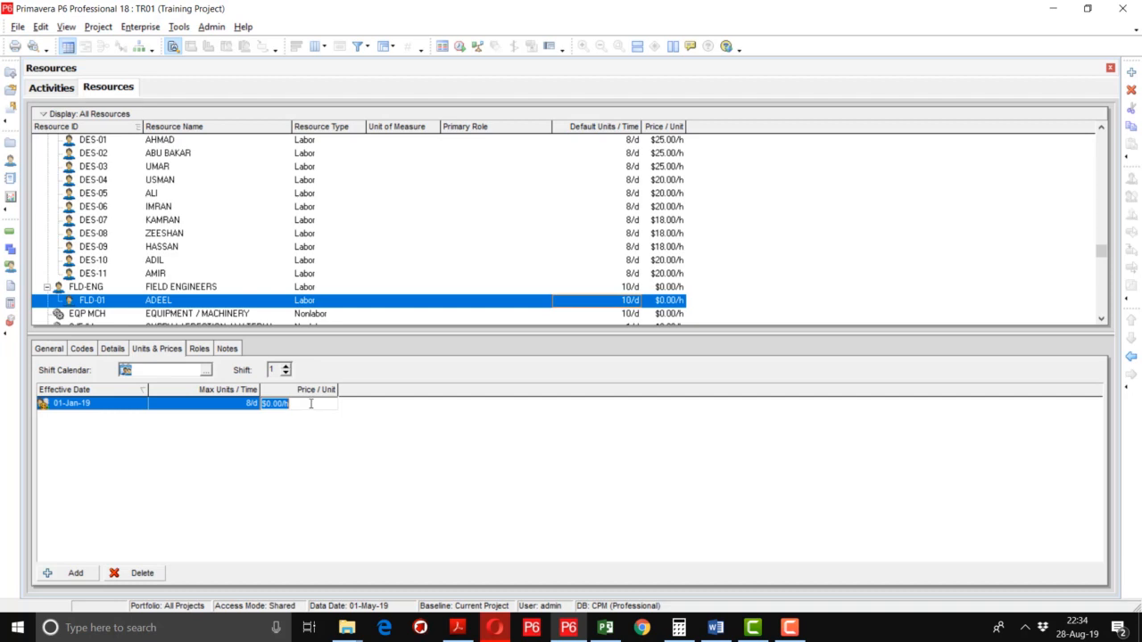
{"action": "type", "text": "25"}
{"action": "key", "text": "Return"}
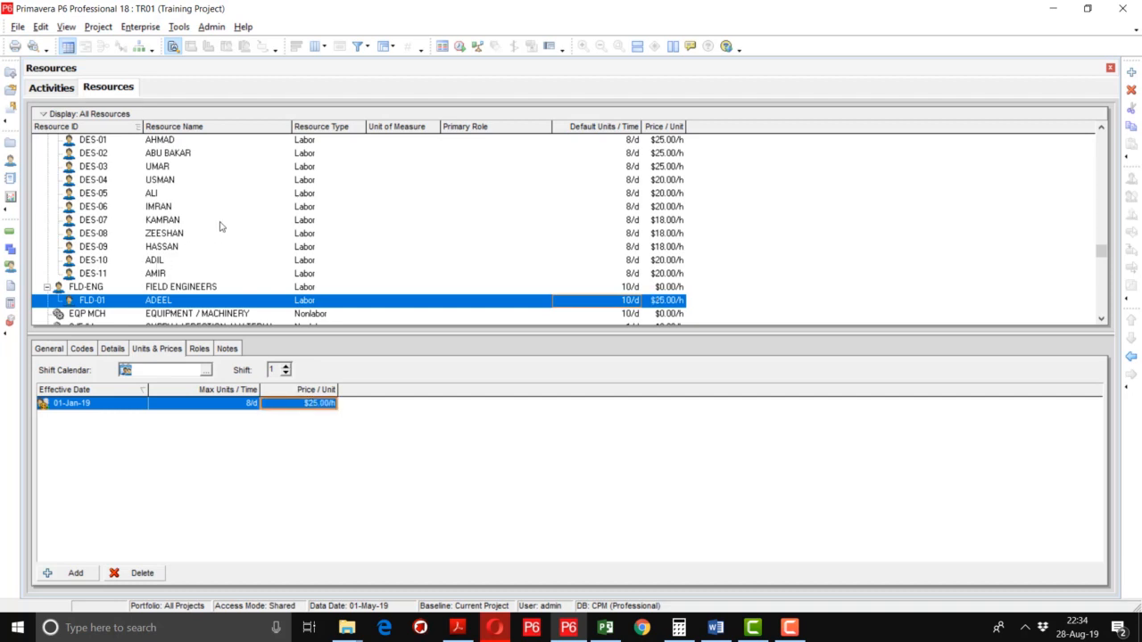
{"action": "left_click", "coordinate": [257, 194]}
Enlarge the resource list, collapse FIELD ENGINEERS and DESIGN ENGINEERS, and select EQP MCH.
{"action": "scroll", "coordinate": [259, 197], "scroll_direction": "up", "scroll_amount": 1}
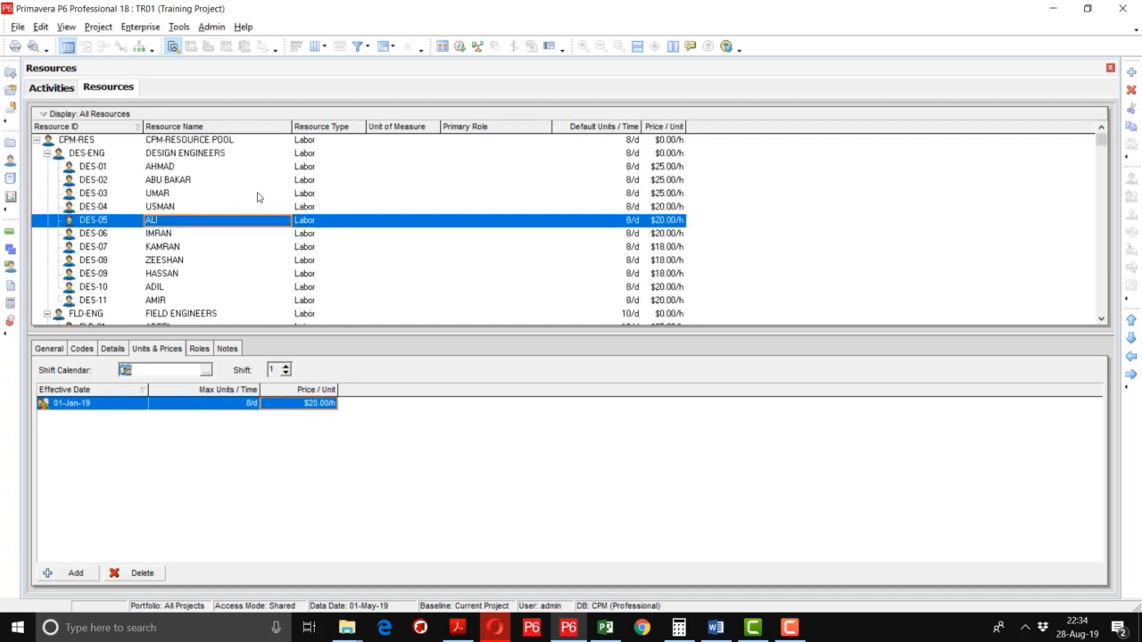
{"action": "scroll", "coordinate": [172, 168], "scroll_direction": "down", "scroll_amount": 1}
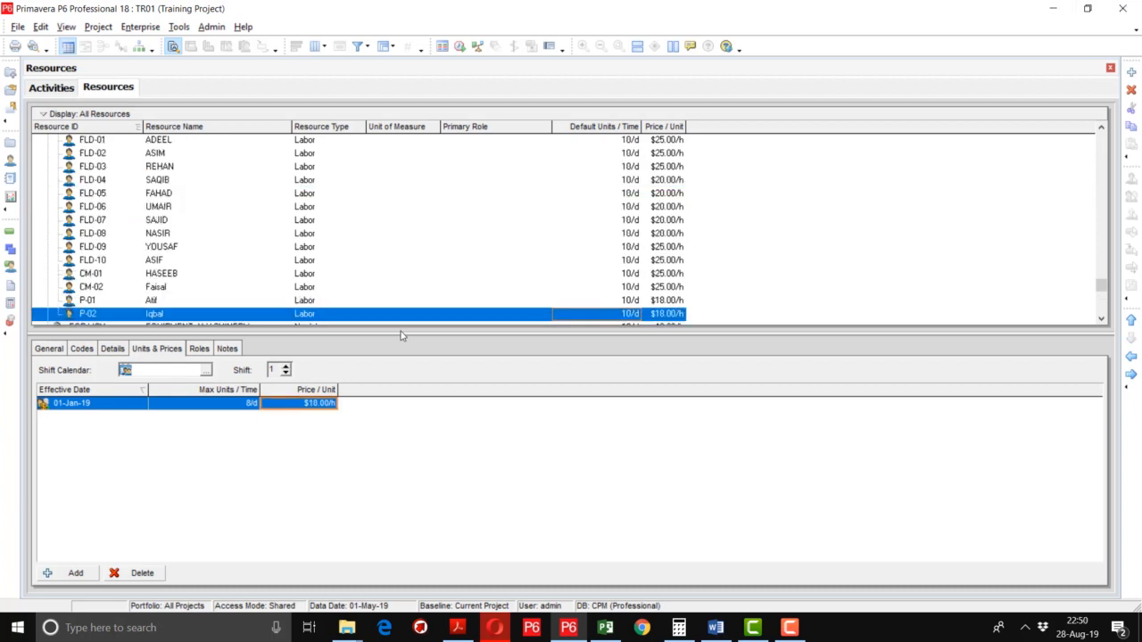
{"action": "left_click_drag", "start_coordinate": [401, 332], "coordinate": [418, 437]}
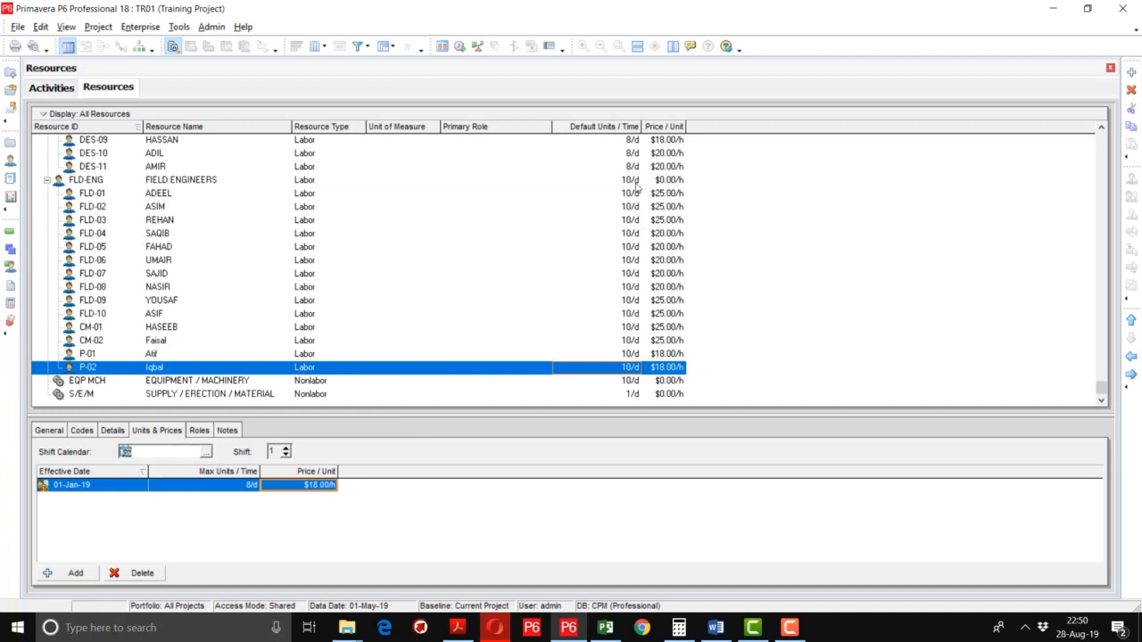
{"action": "left_click", "coordinate": [46, 180]}
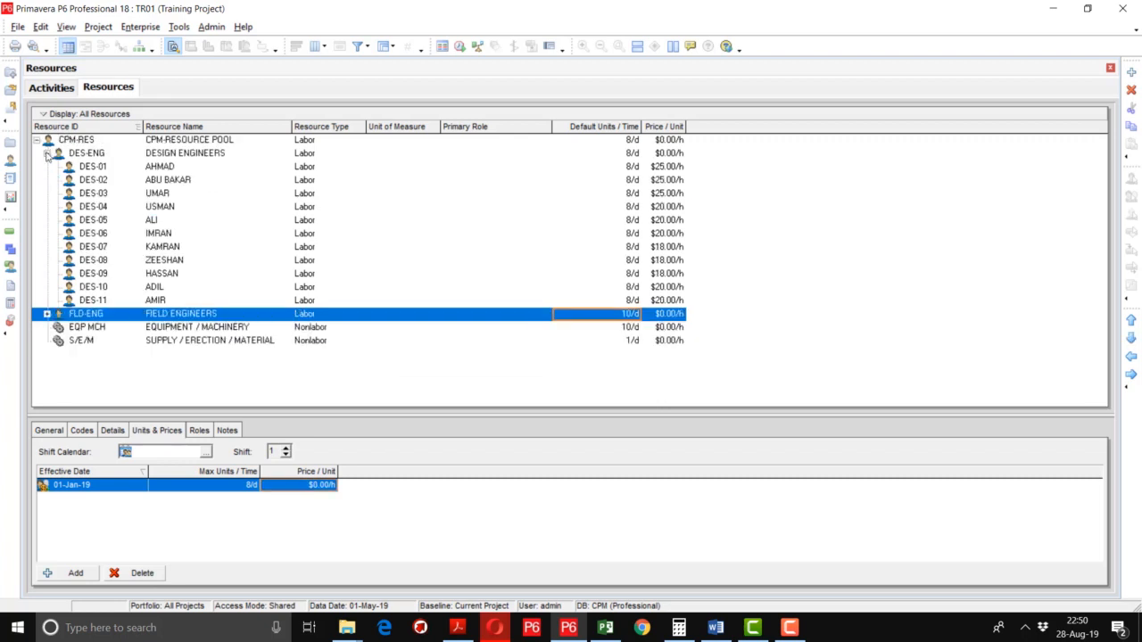
{"action": "left_click", "coordinate": [46, 153]}
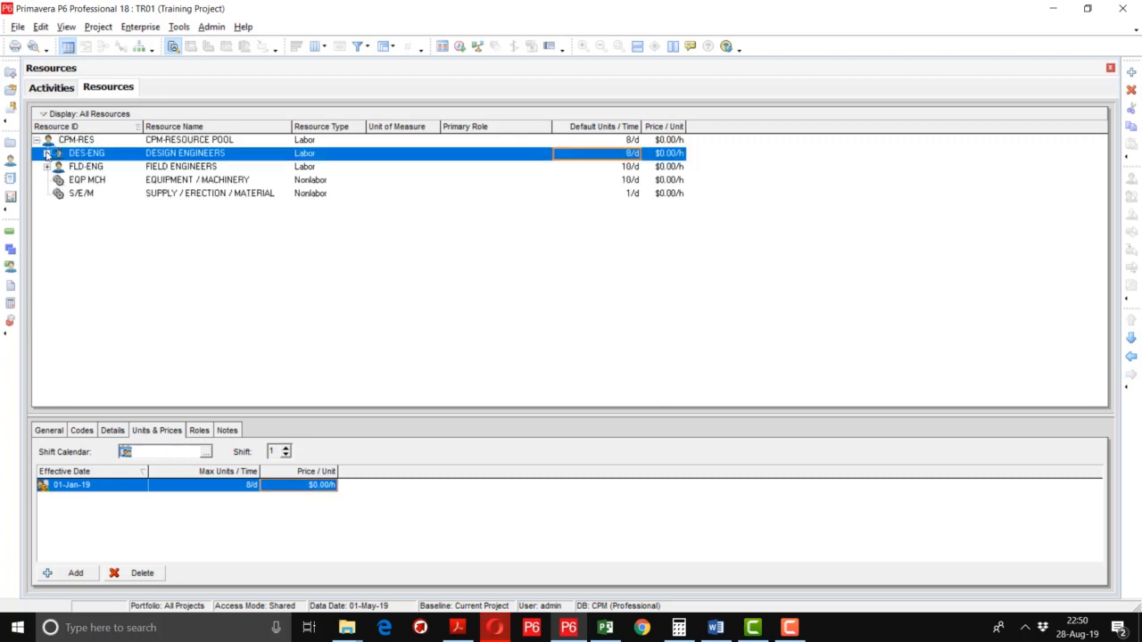
{"action": "left_click", "coordinate": [98, 181]}
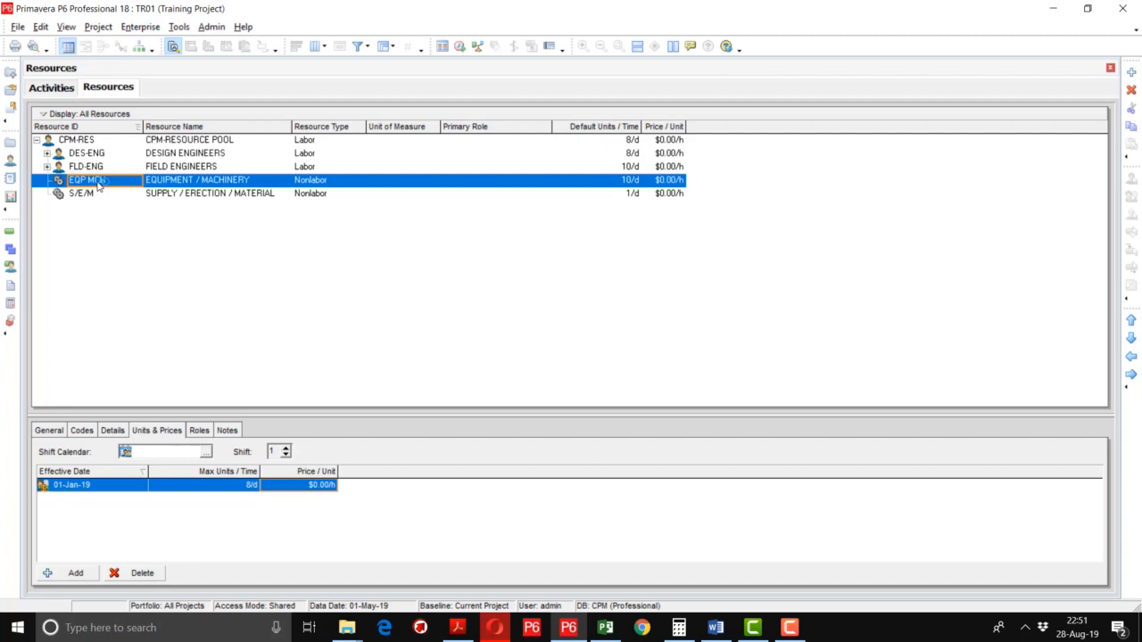
Add resource CR-01 'CRANE-01 (50 TON)' under EQP MCH with 10/d default units.
{"action": "left_click", "coordinate": [1131, 72]}
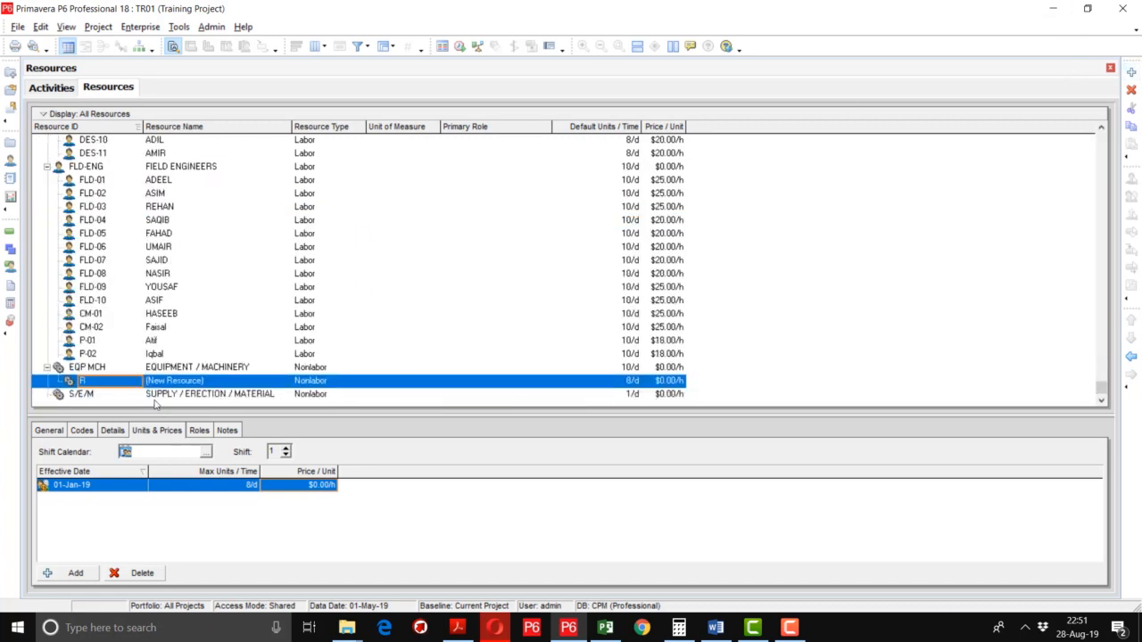
{"action": "left_click", "coordinate": [132, 387]}
{"action": "type", "text": "CR"}
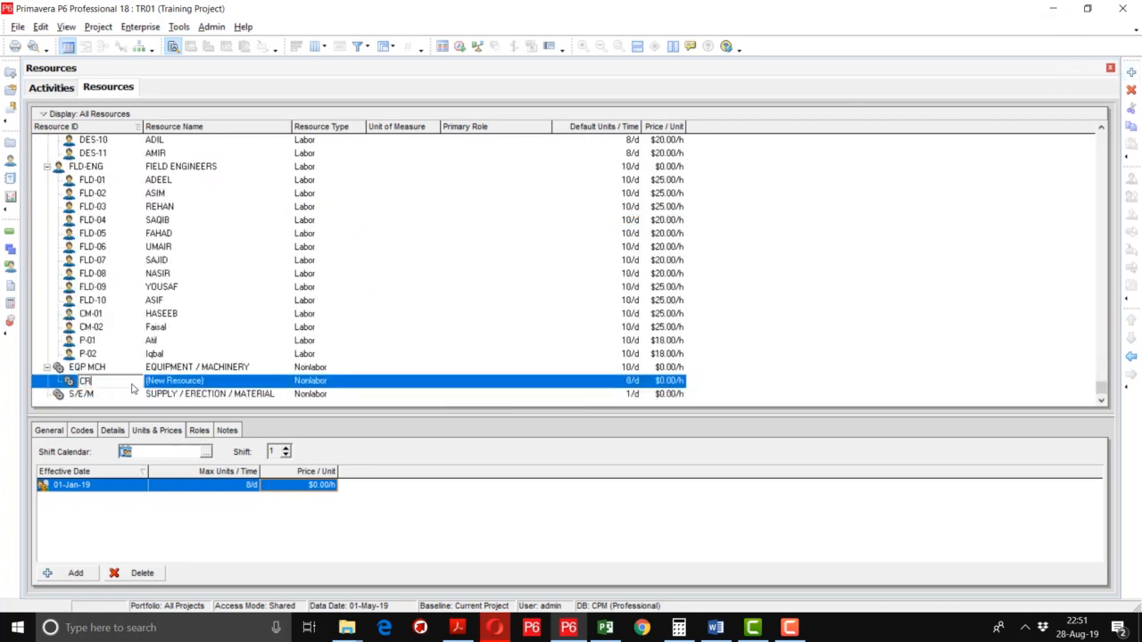
{"action": "type", "text": "-01"}
{"action": "key", "text": "Tab"}
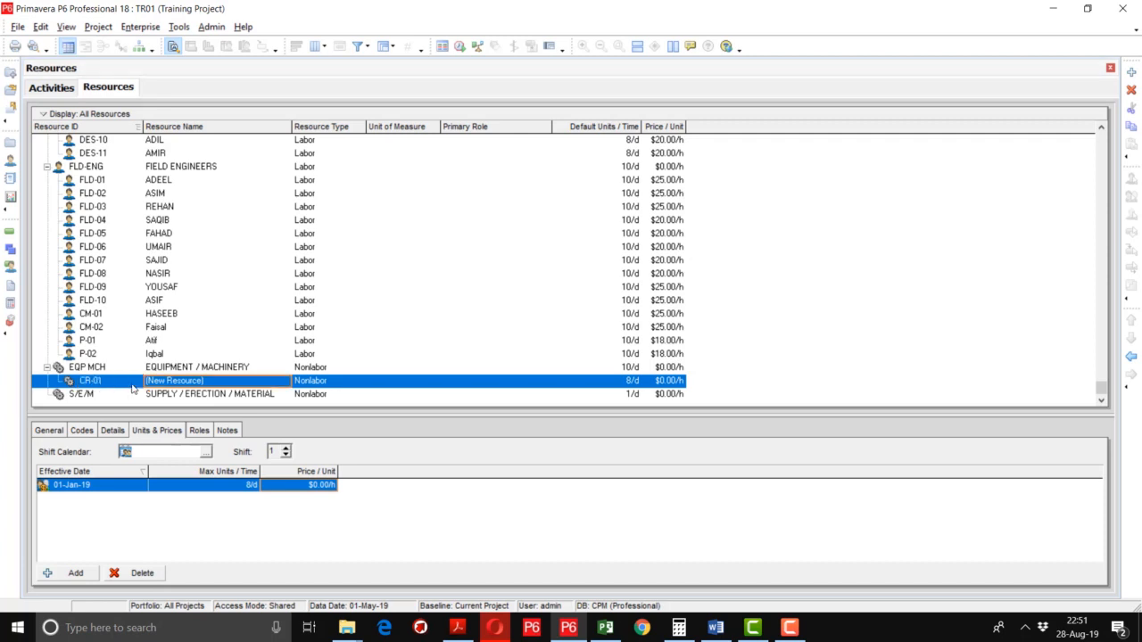
{"action": "type", "text": "C"}
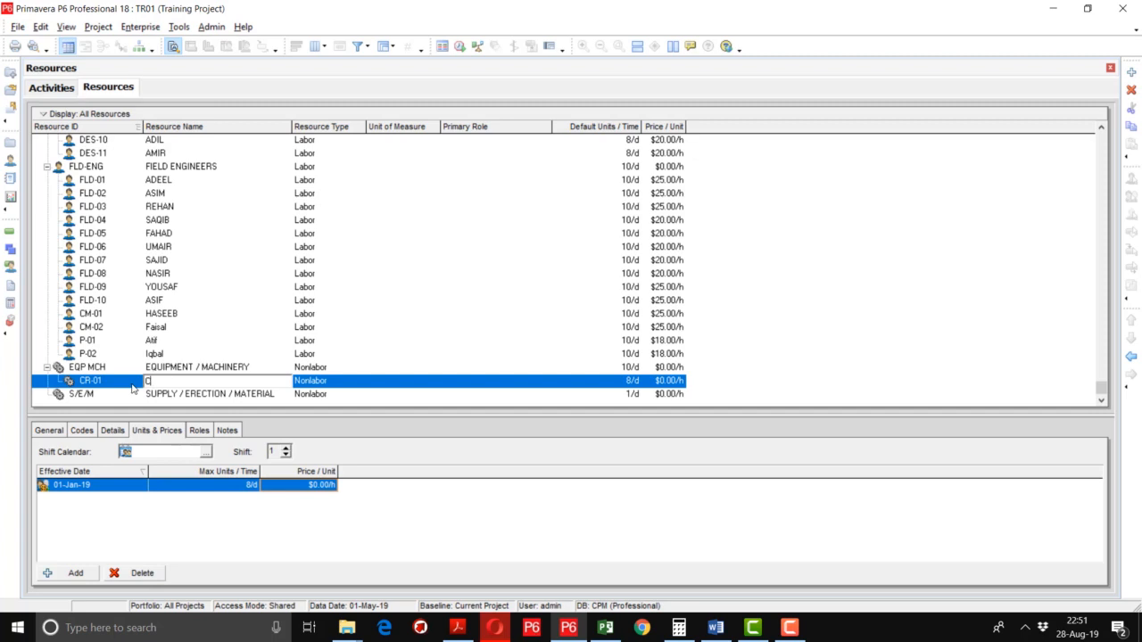
{"action": "type", "text": "RANE"}
{"action": "type", "text": "-01"}
{"action": "type", "text": " (50"}
{"action": "type", "text": " TONS"}
{"action": "key", "text": "Tab"}
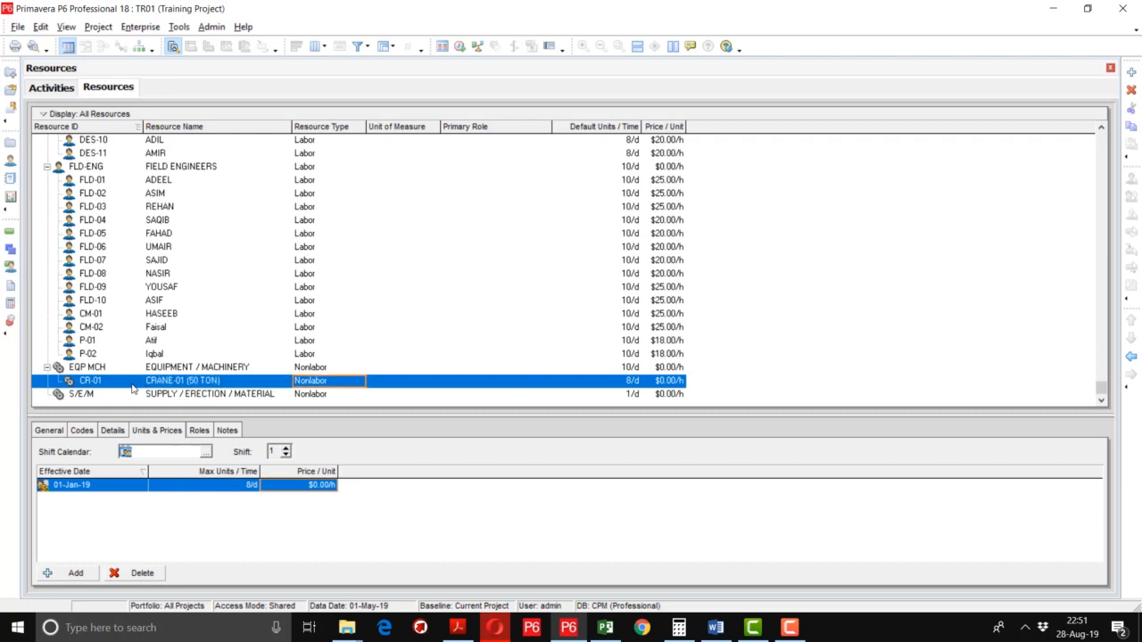
{"action": "key", "text": "Tab"}
{"action": "key", "text": "Tab"}
{"action": "key", "text": "Tab"}
{"action": "type", "text": "10"}
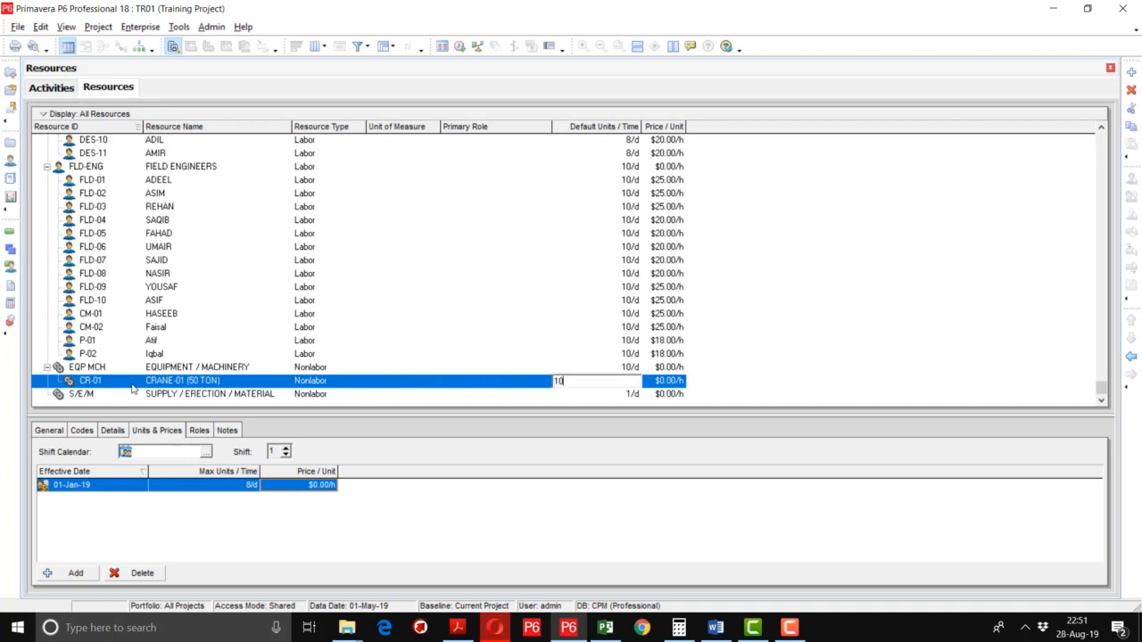
{"action": "key", "text": "Return"}
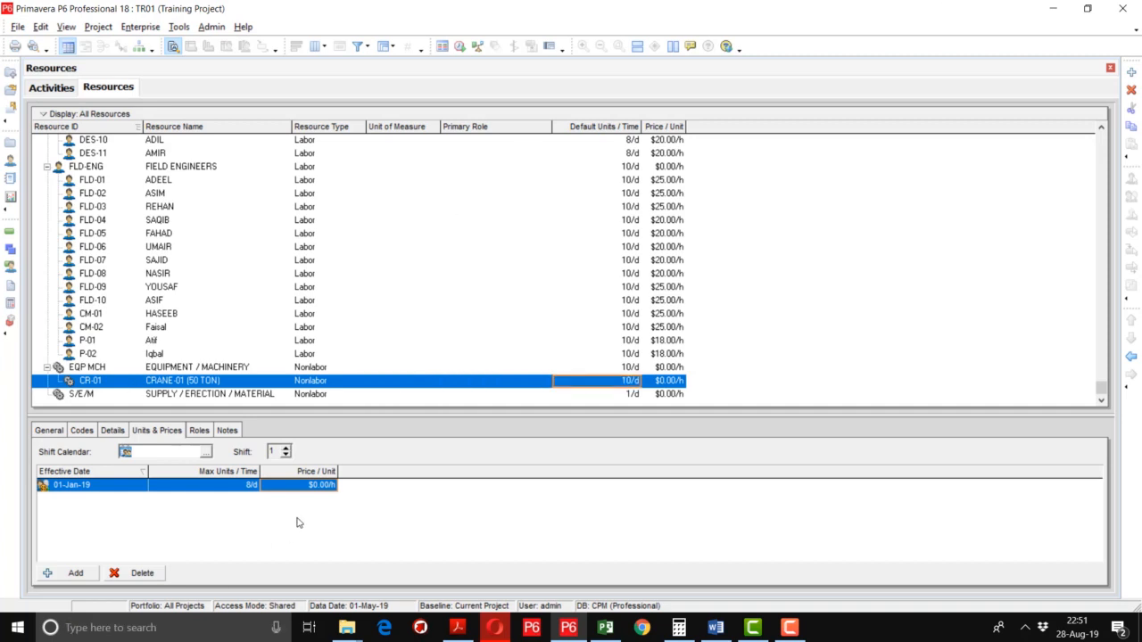
Price CR-01 at $75.00/h and add a new blank resource below it.
{"action": "left_click", "coordinate": [310, 487]}
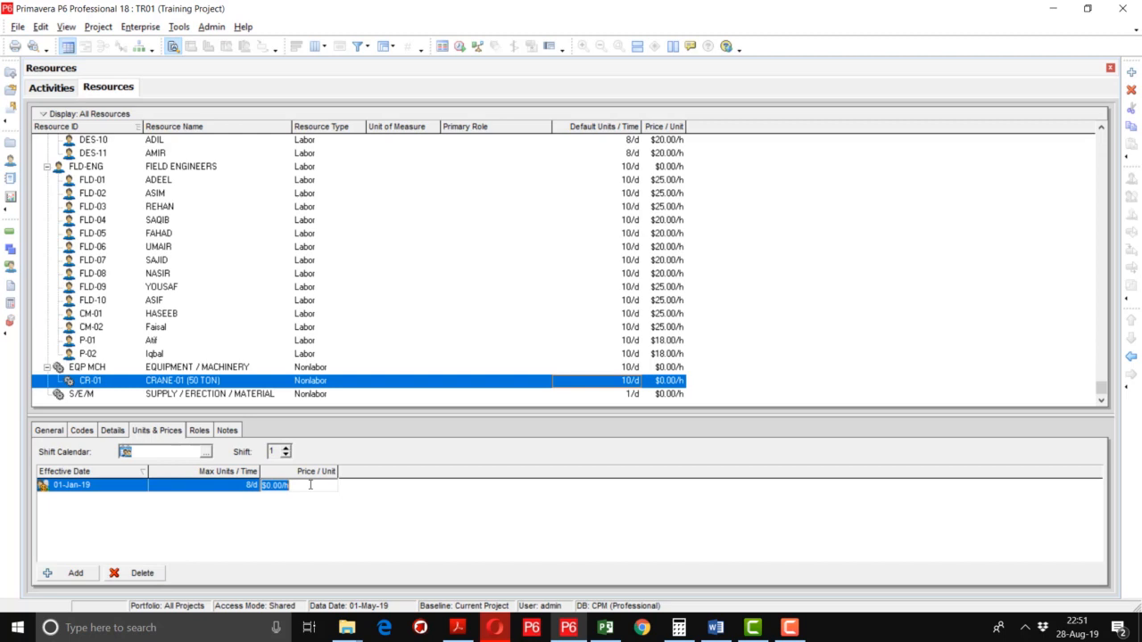
{"action": "type", "text": "75"}
{"action": "key", "text": "Return"}
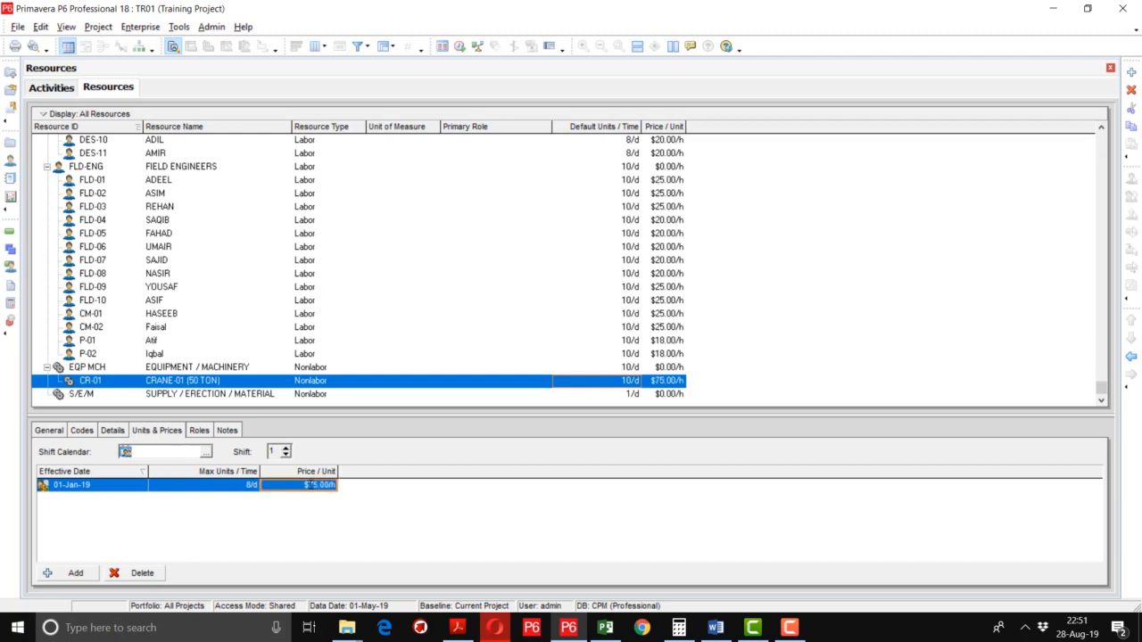
{"action": "left_click", "coordinate": [1131, 72]}
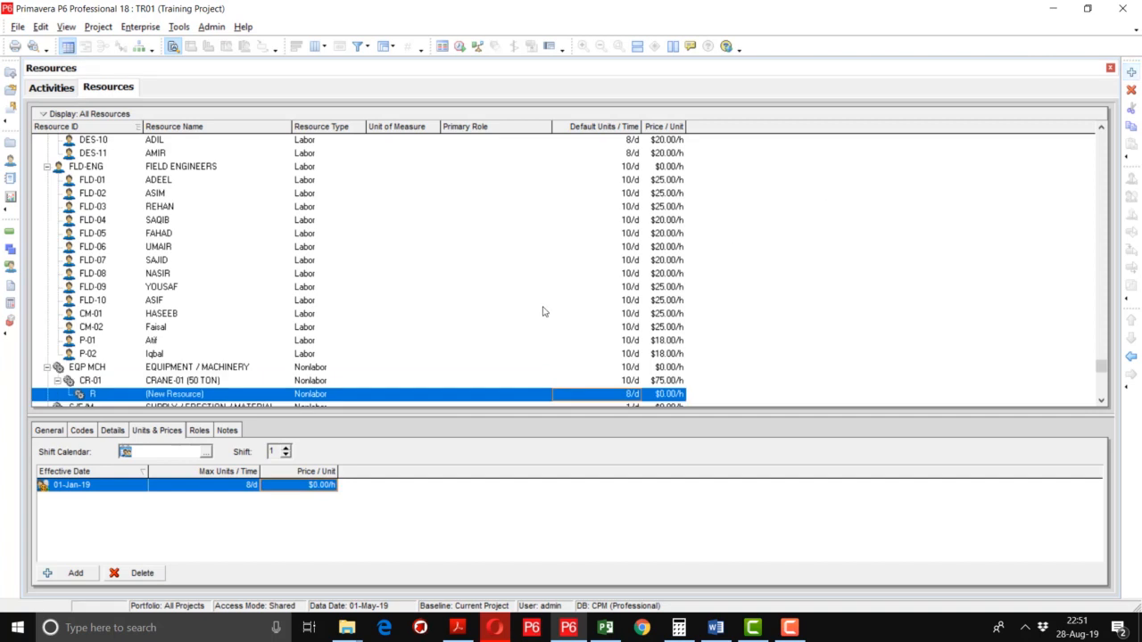
Outdent the new resource under EQP MCH and name it CR-02 'CRANE-02 (15 TON)'.
{"action": "left_click", "coordinate": [1132, 357]}
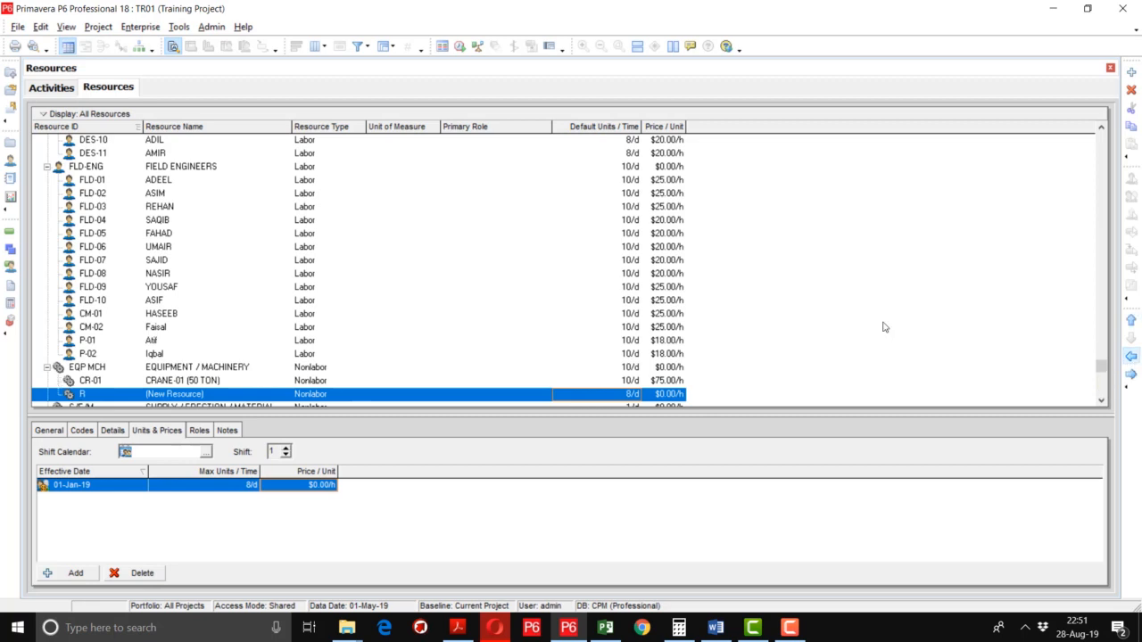
{"action": "left_click", "coordinate": [100, 397]}
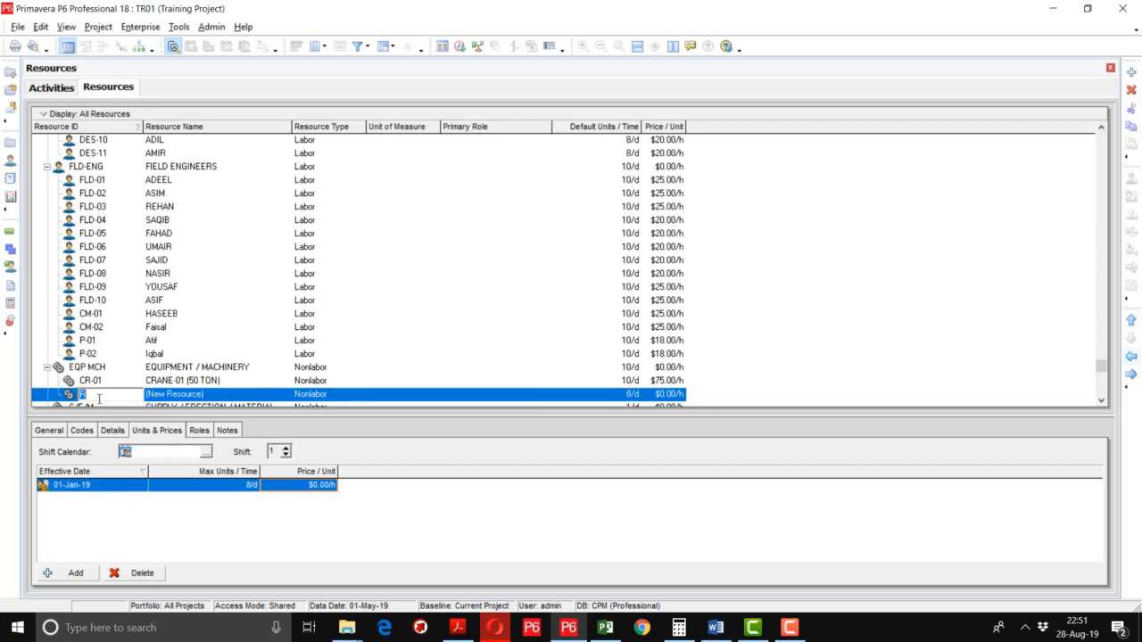
{"action": "type", "text": "CR-02"}
{"action": "key", "text": "Tab"}
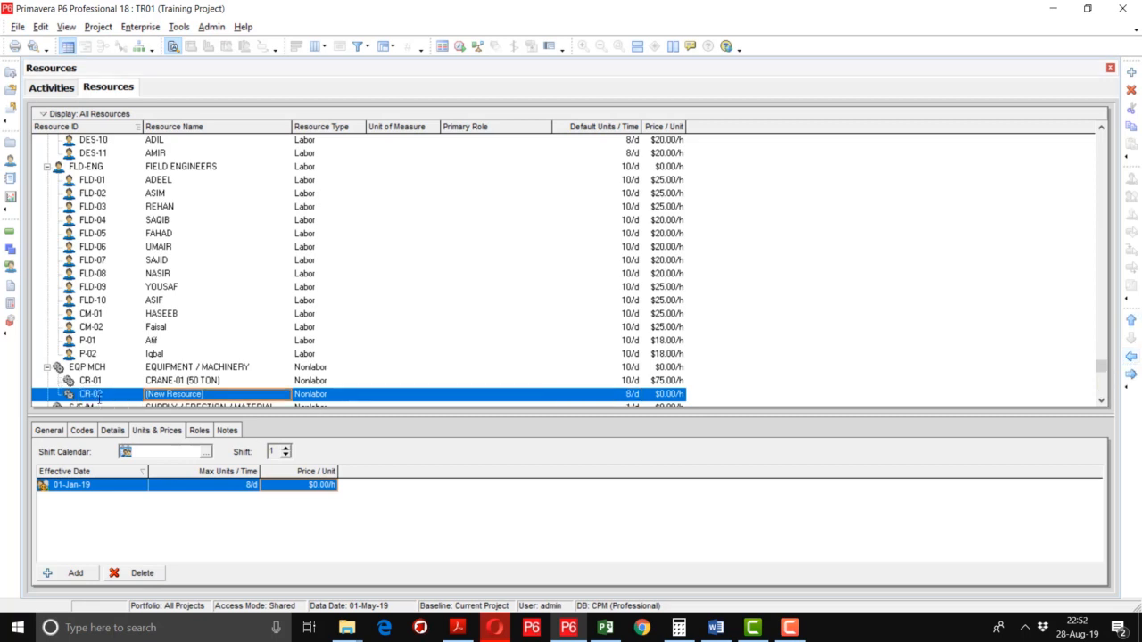
{"action": "type", "text": "V"}
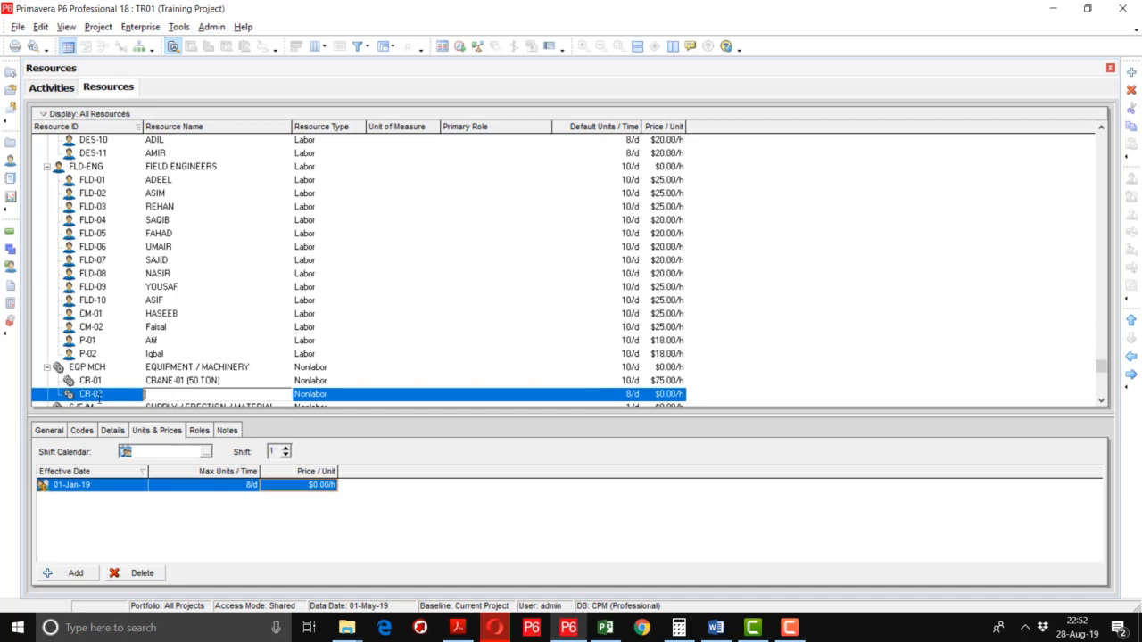
{"action": "type", "text": "RANE-02"}
{"action": "key", "text": "Tab"}
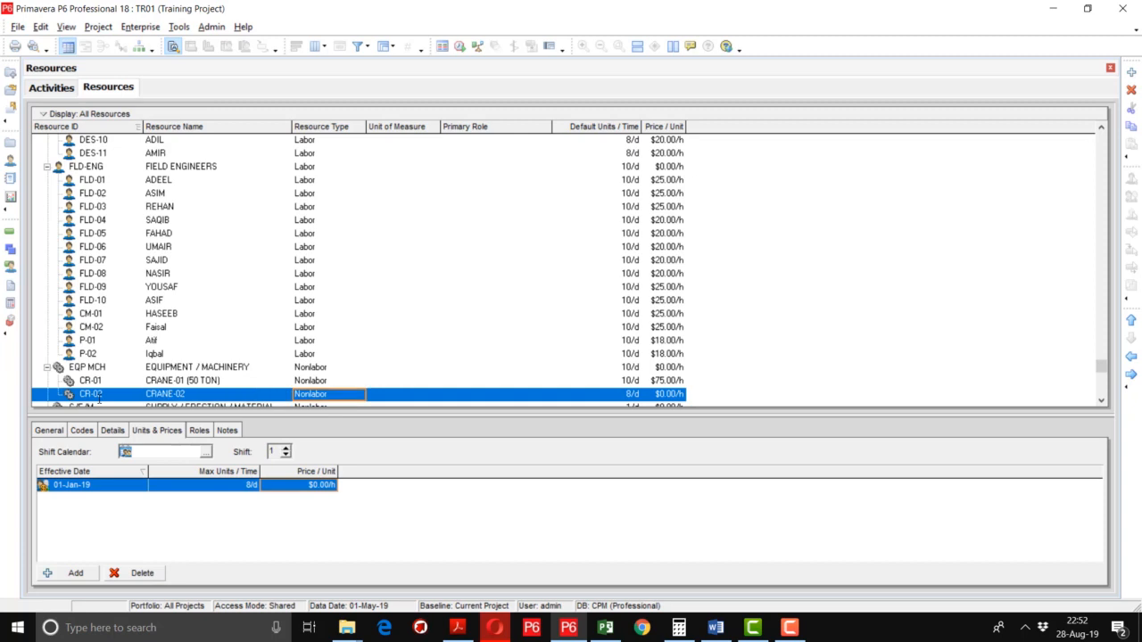
{"action": "left_click", "coordinate": [207, 397]}
{"action": "left_click", "coordinate": [207, 396]}
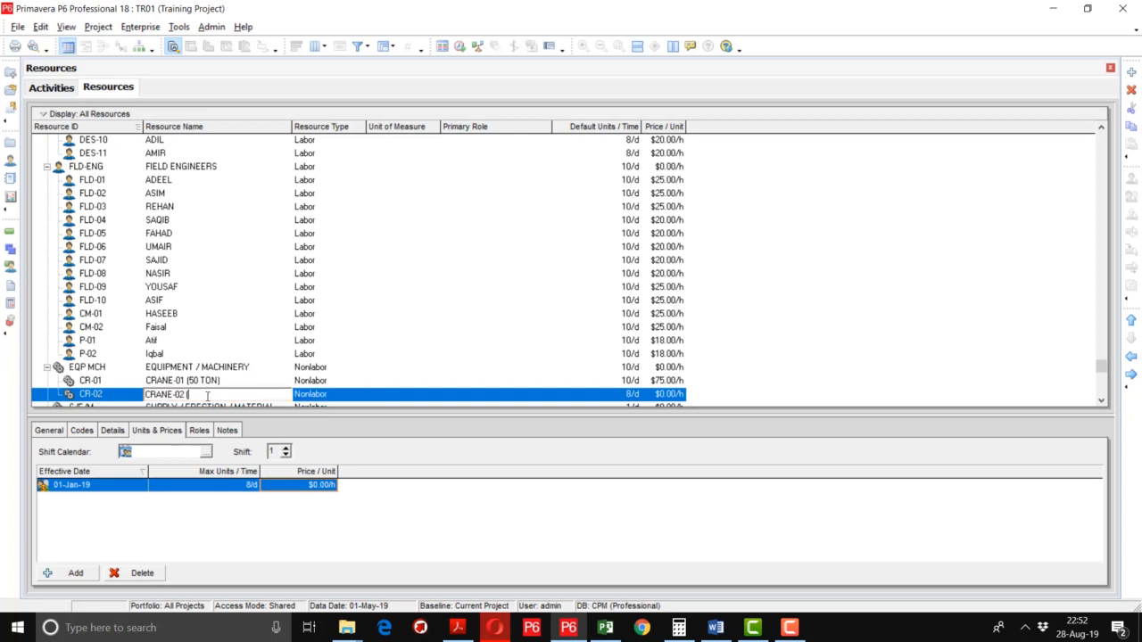
{"action": "type", "text": "(15 TON"}
{"action": "key", "text": "Tab"}
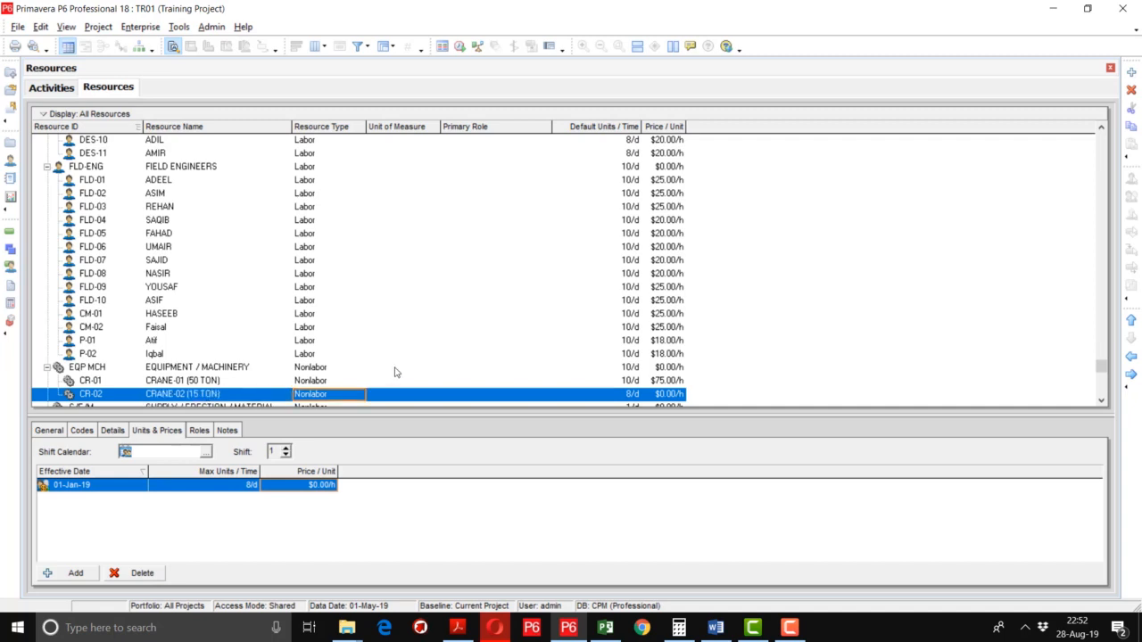
Give CR-02 10/d default units and a $40.00/h price.
{"action": "left_click", "coordinate": [625, 396]}
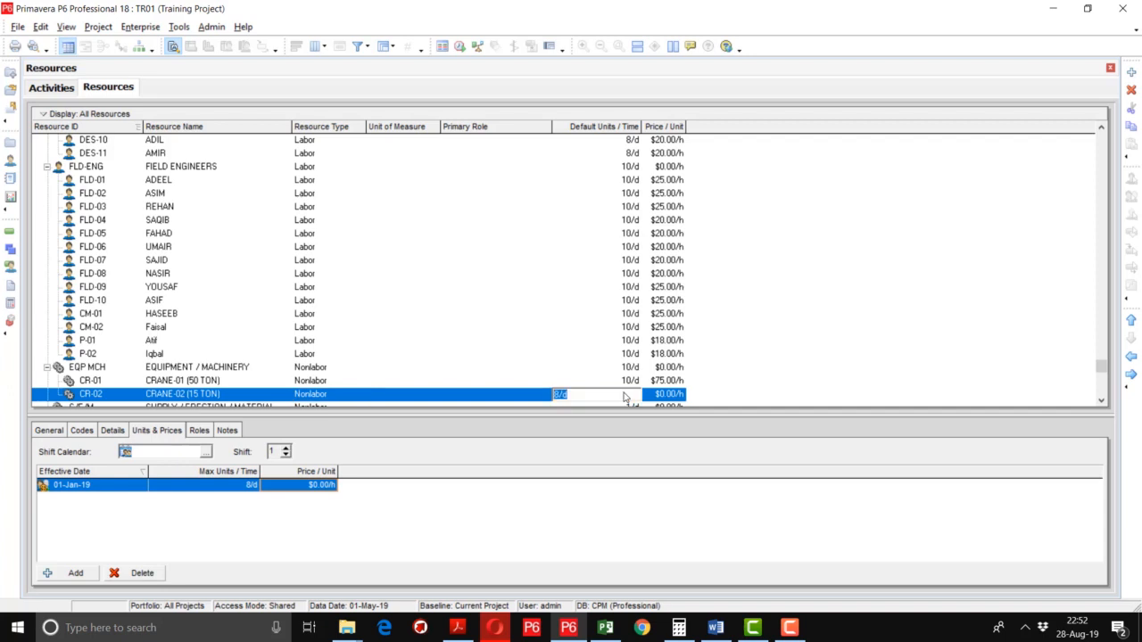
{"action": "type", "text": "10"}
{"action": "key", "text": "Return"}
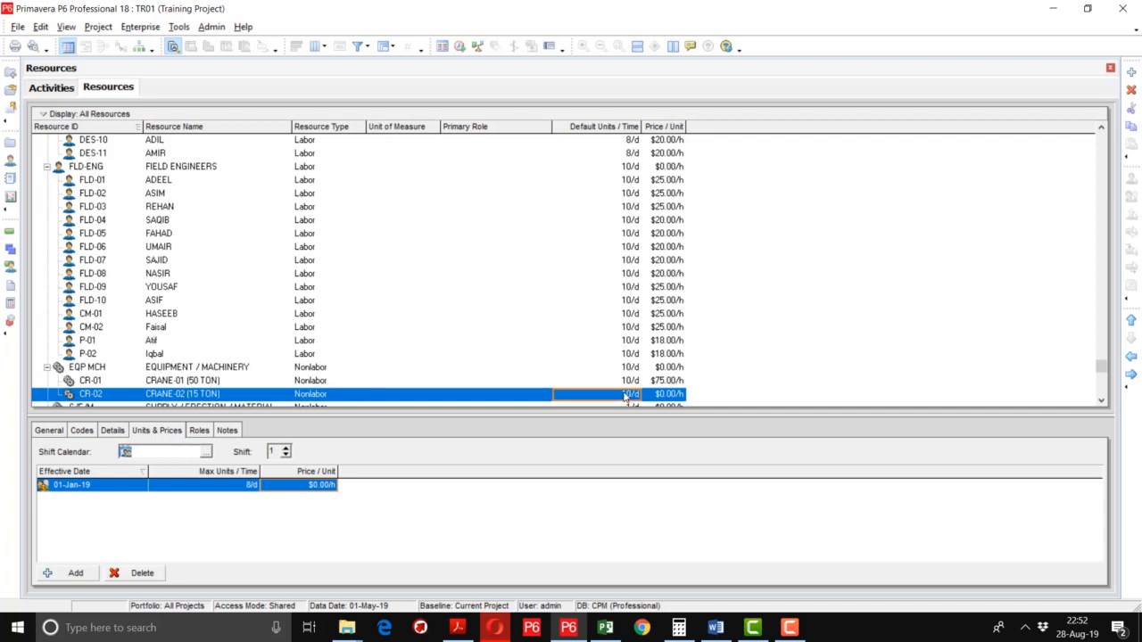
{"action": "left_click", "coordinate": [308, 486]}
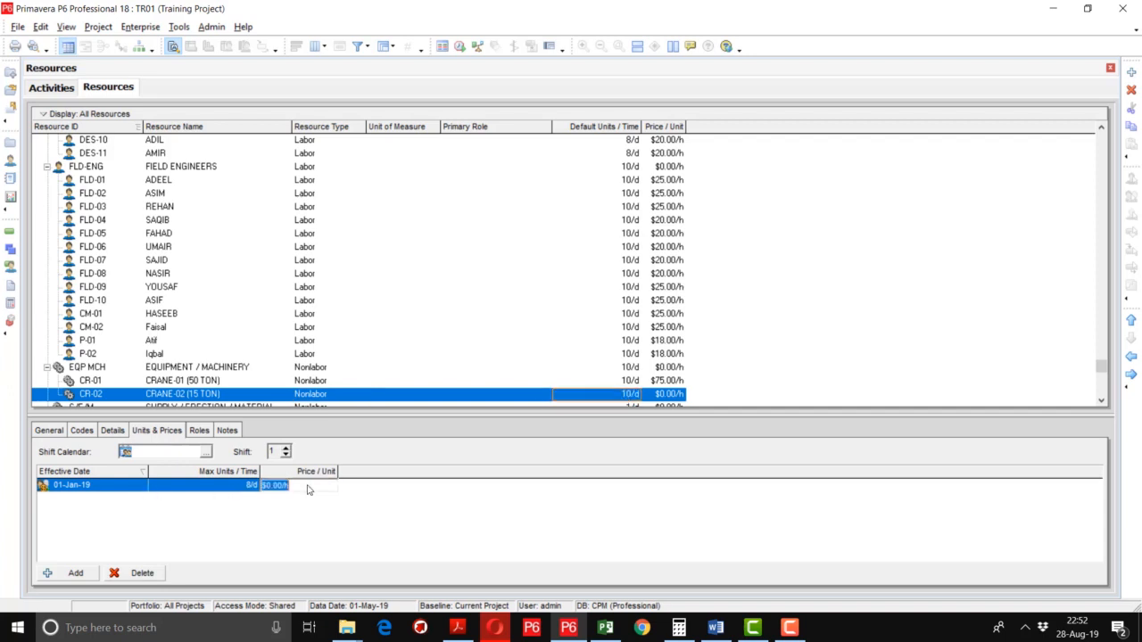
{"action": "type", "text": "45"}
{"action": "key", "text": "BackSpace"}
{"action": "type", "text": "40"}
{"action": "key", "text": "Return"}
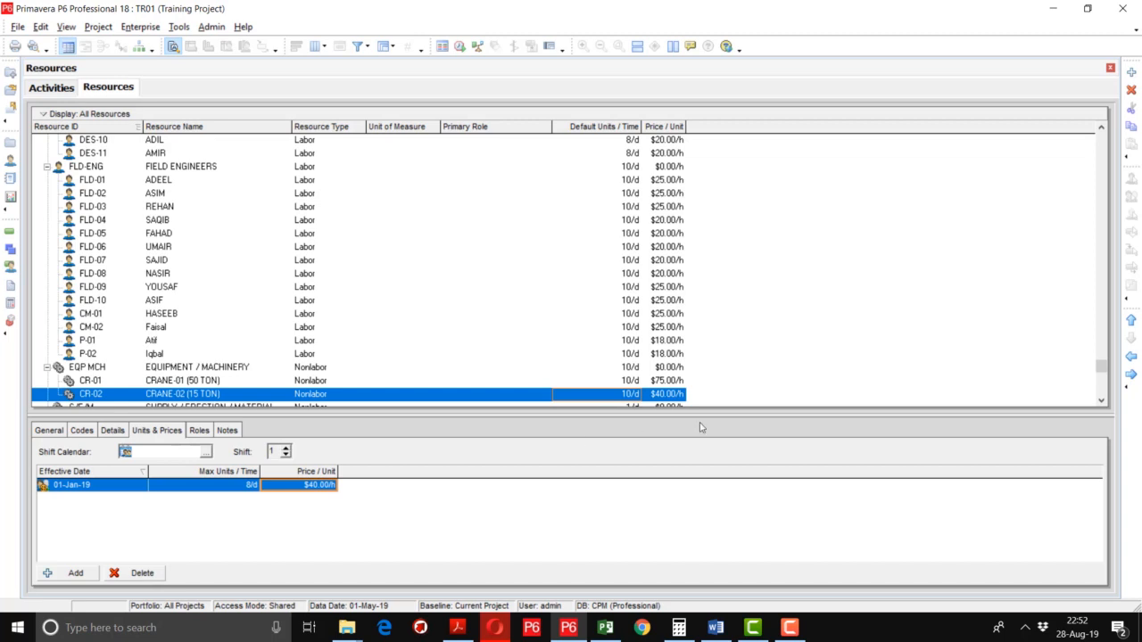
{"action": "left_click", "coordinate": [1102, 402]}
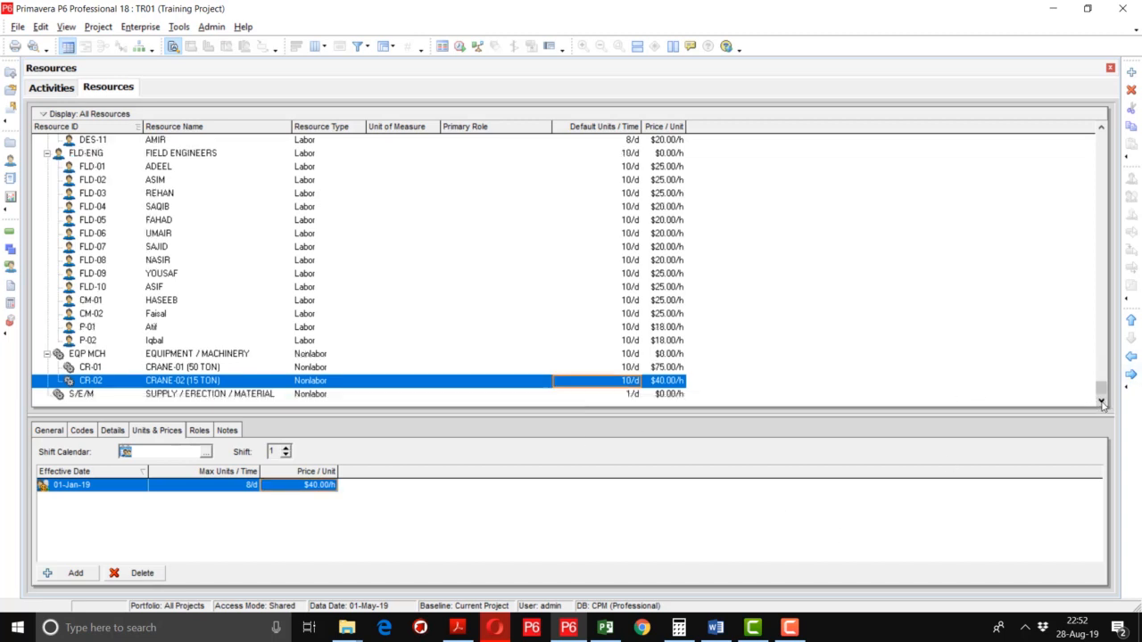
Change S/E/M's resource type to Material, confirm, and add a child resource under it.
{"action": "left_click", "coordinate": [179, 398]}
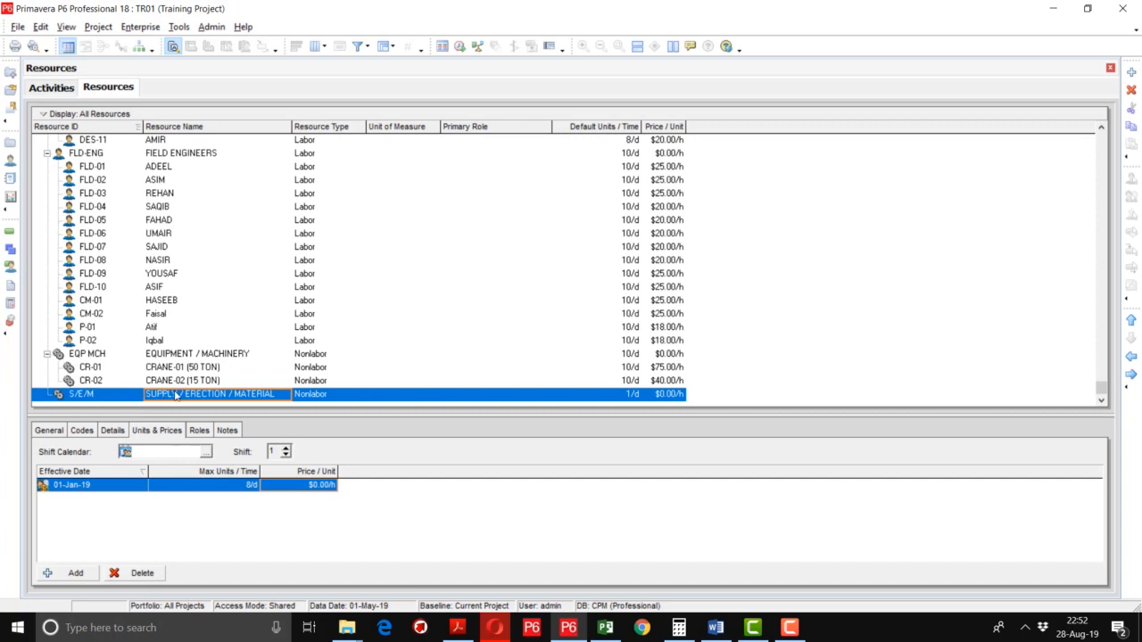
{"action": "left_click", "coordinate": [320, 397]}
{"action": "left_click", "coordinate": [319, 397]}
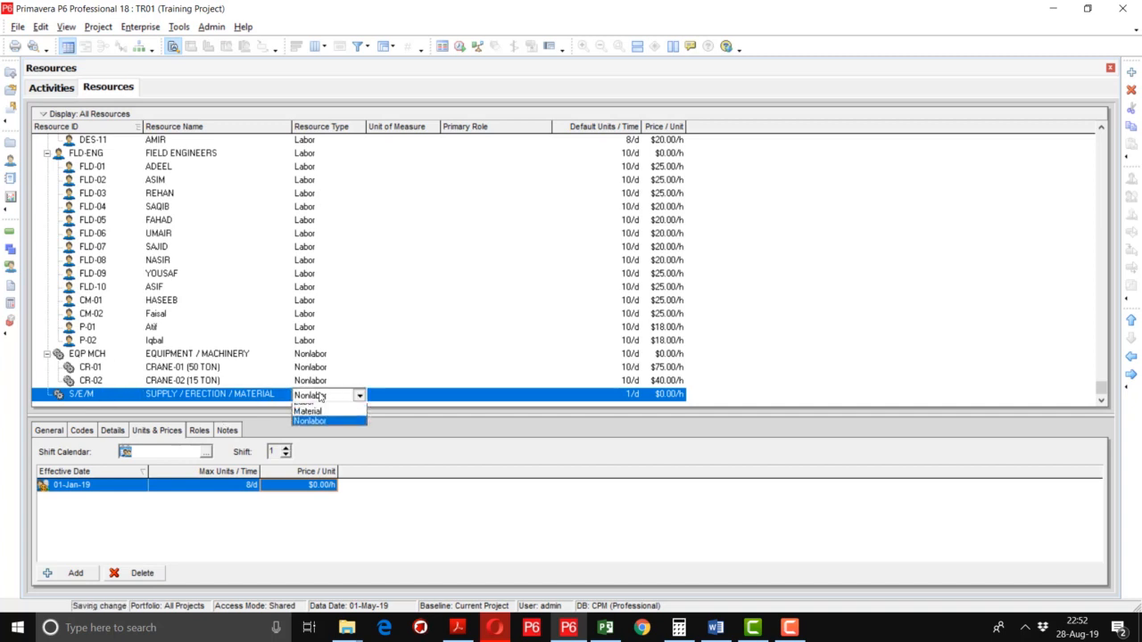
{"action": "left_click", "coordinate": [322, 418]}
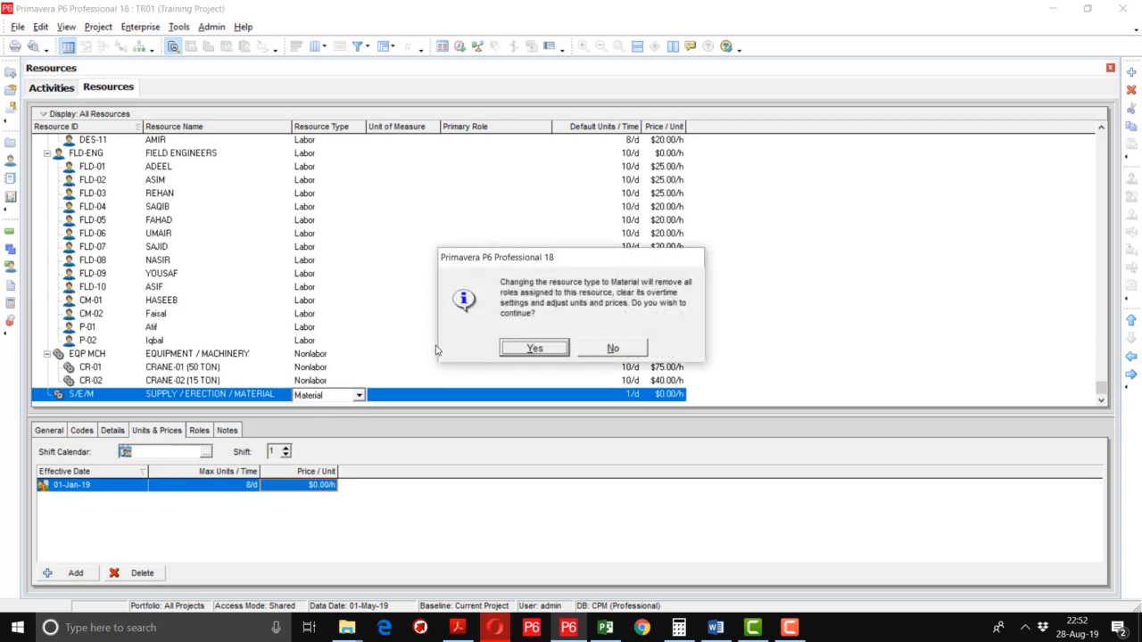
{"action": "left_click", "coordinate": [533, 348]}
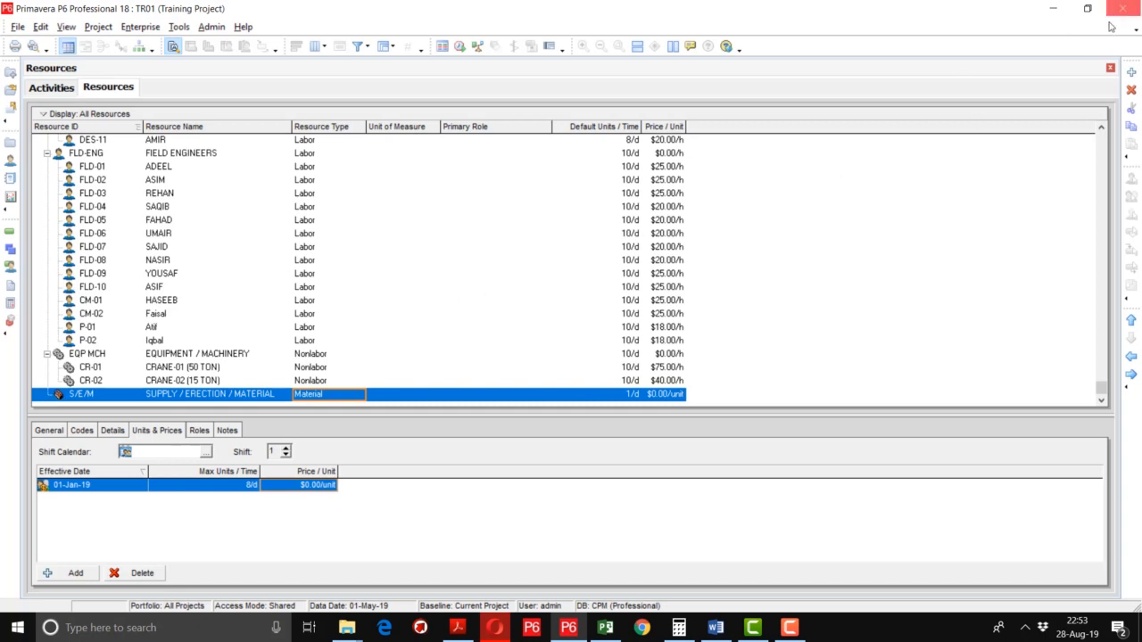
{"action": "left_click", "coordinate": [1131, 73]}
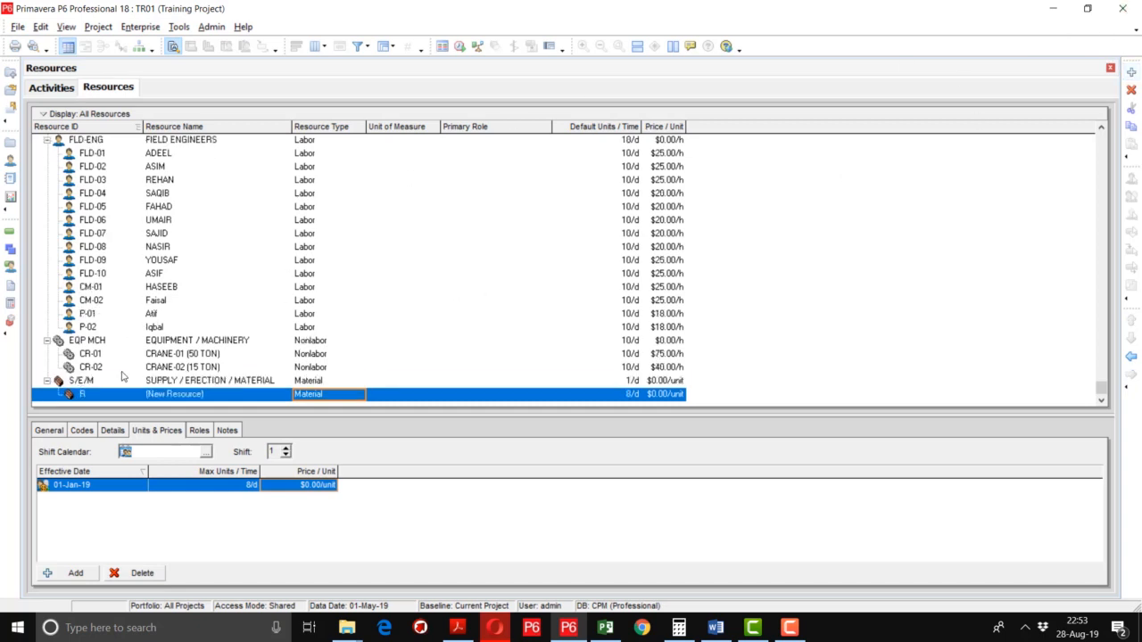
Name the new material resource EXC 'EXCAVATION', leaving its unit of measure unchosen.
{"action": "left_click", "coordinate": [99, 397]}
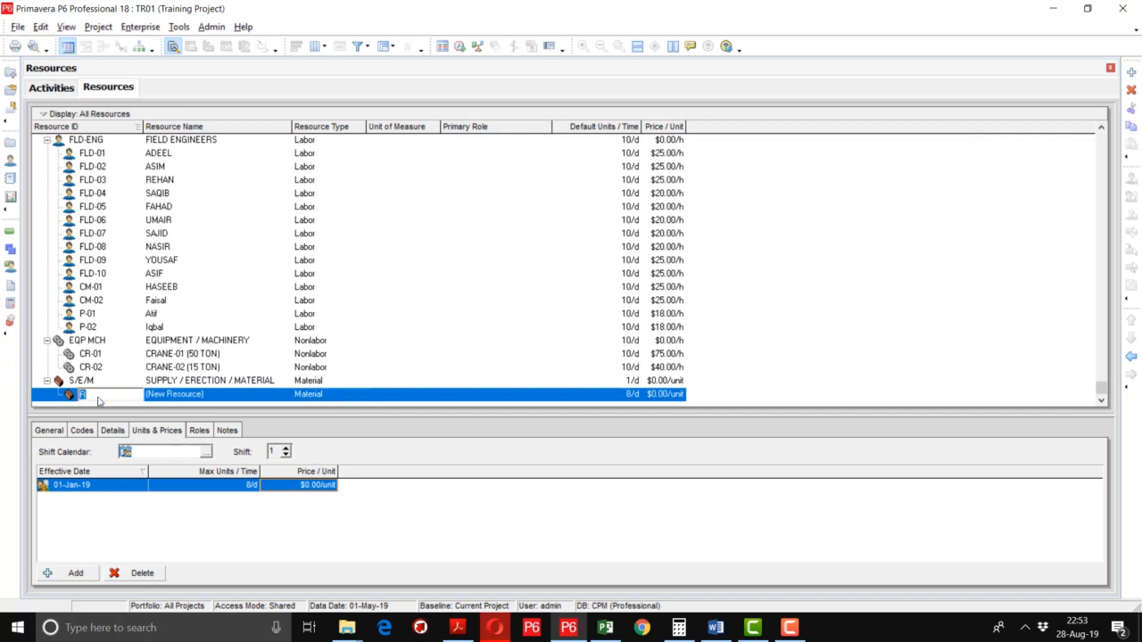
{"action": "type", "text": "EXC"}
{"action": "key", "text": "Tab"}
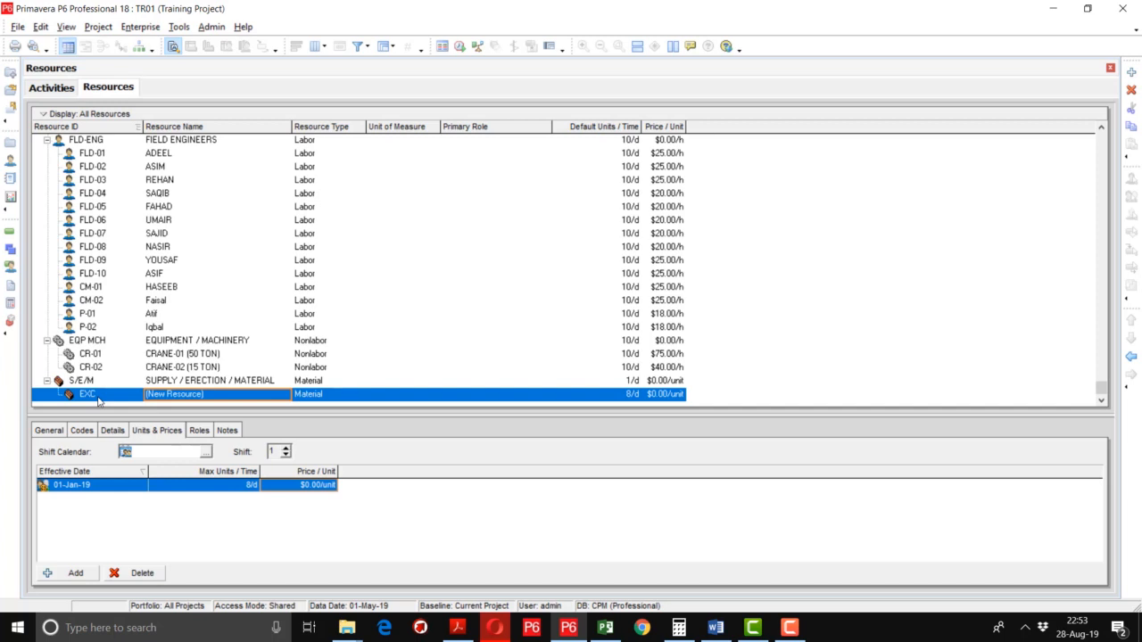
{"action": "type", "text": "E"}
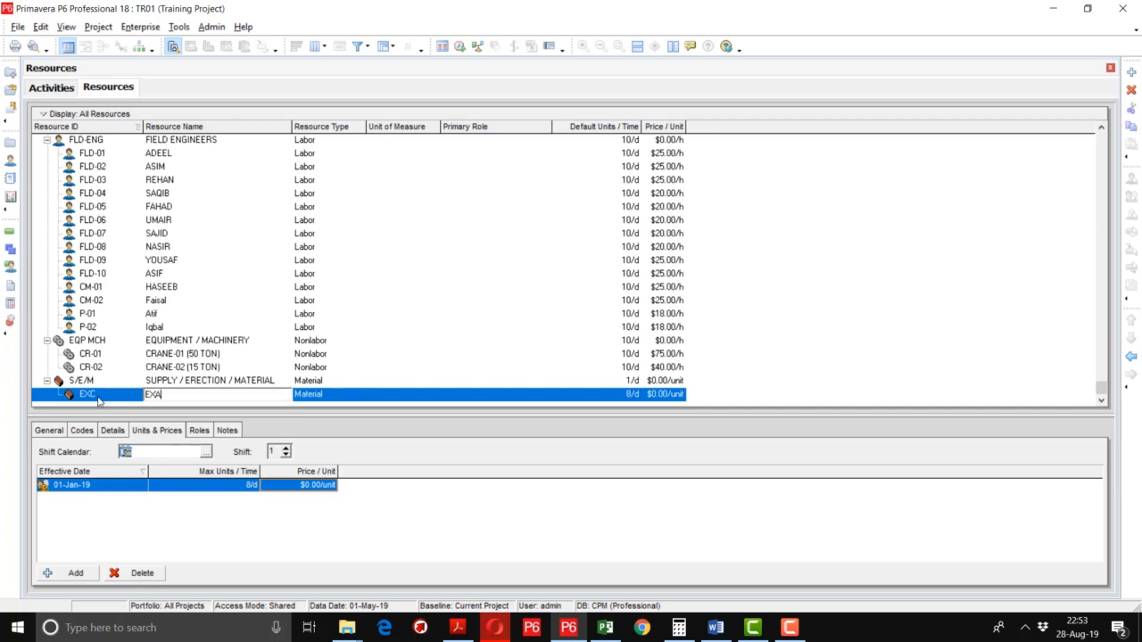
{"action": "type", "text": "XCAVATION"}
{"action": "key", "text": "Tab"}
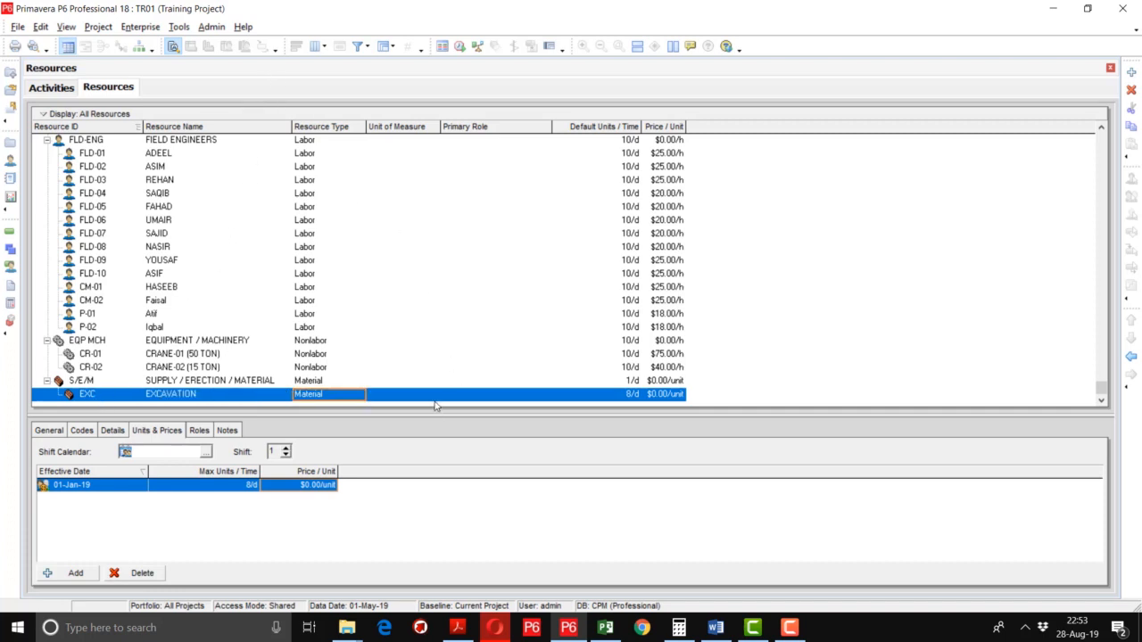
{"action": "left_click", "coordinate": [432, 399]}
{"action": "left_click", "coordinate": [430, 398]}
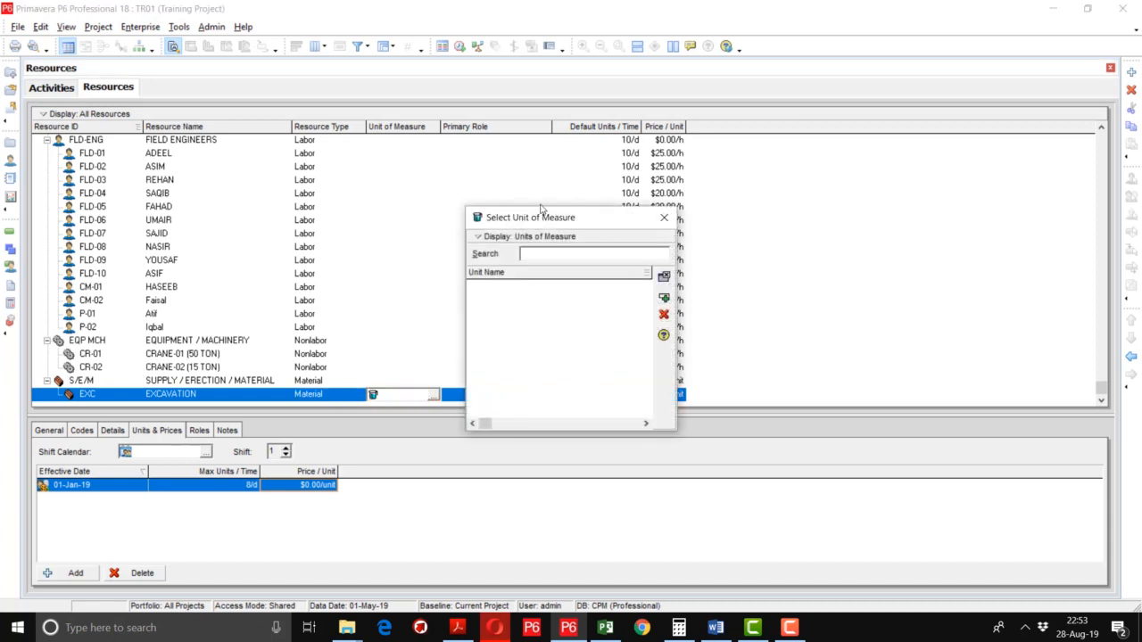
{"action": "left_click", "coordinate": [525, 239]}
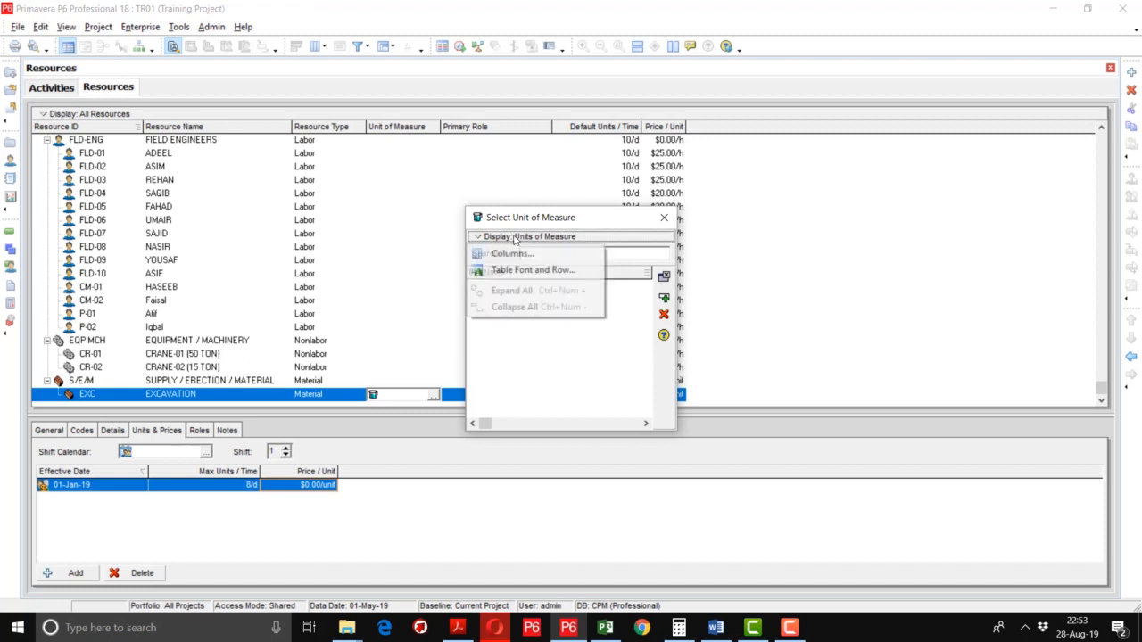
{"action": "left_click", "coordinate": [723, 270]}
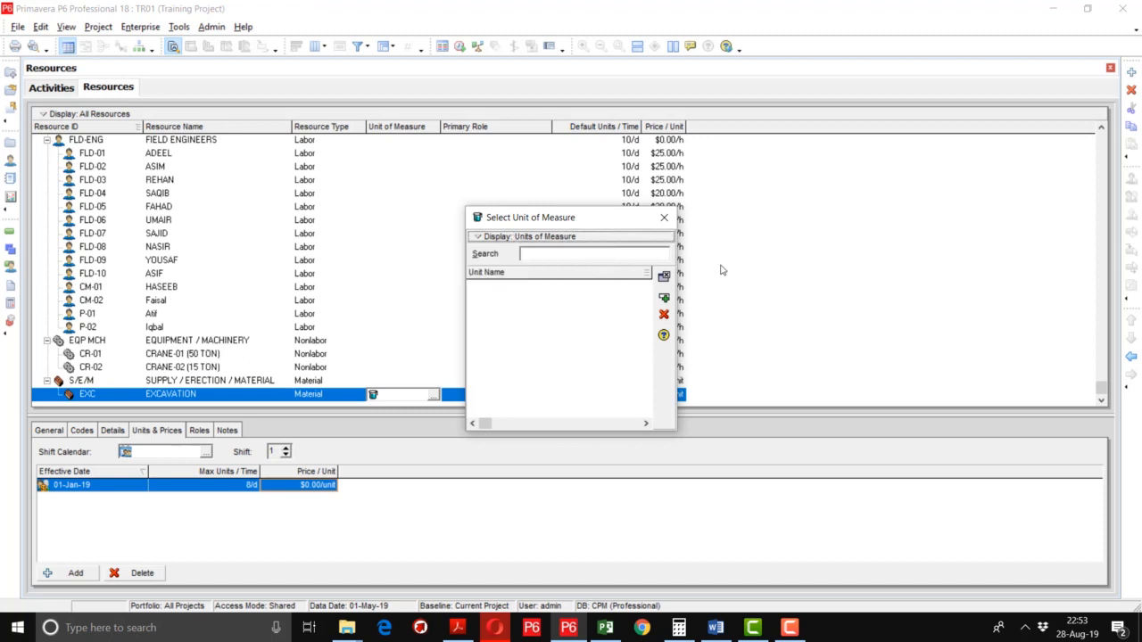
{"action": "left_click", "coordinate": [666, 219]}
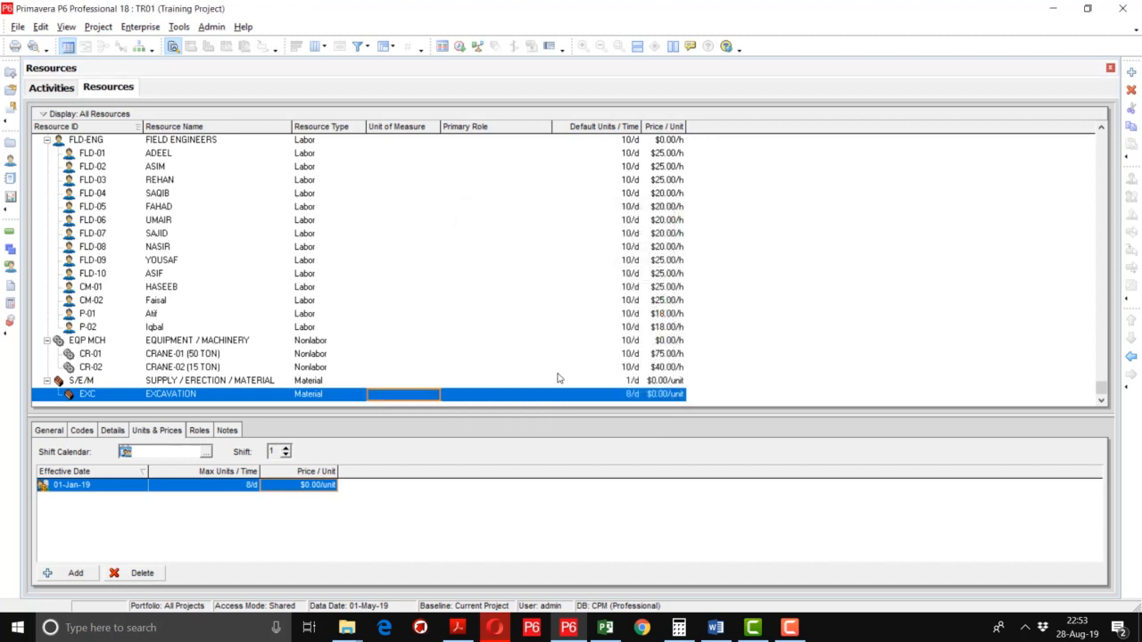
Set EXCAVATION's default units to 1/d and its price to $15.00/unit.
{"action": "left_click", "coordinate": [634, 395]}
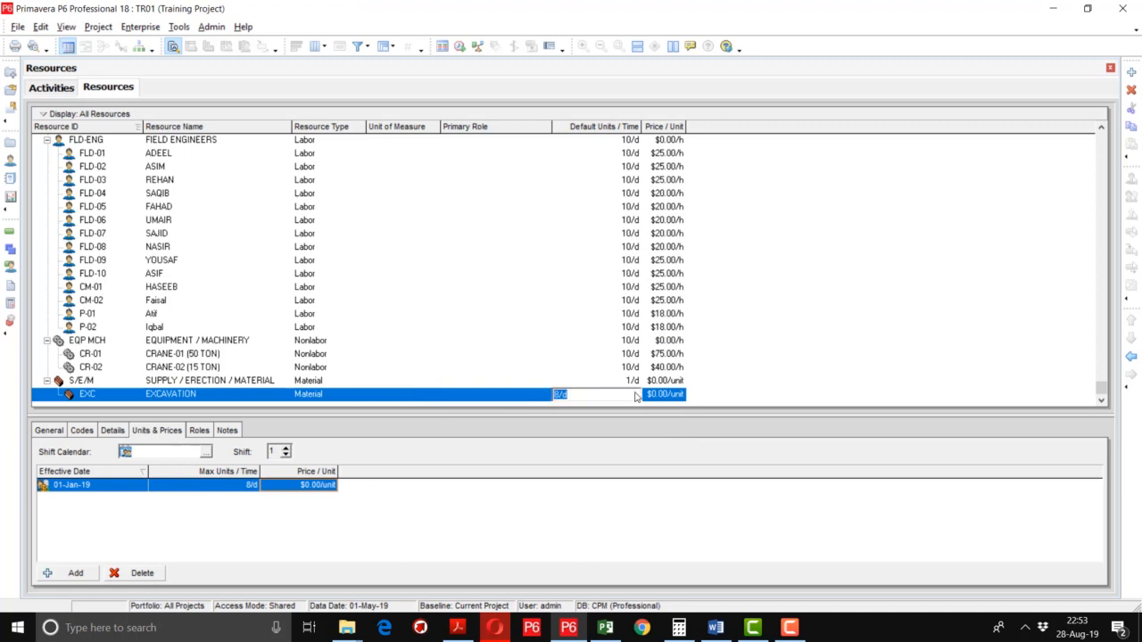
{"action": "type", "text": "1"}
{"action": "key", "text": "Return"}
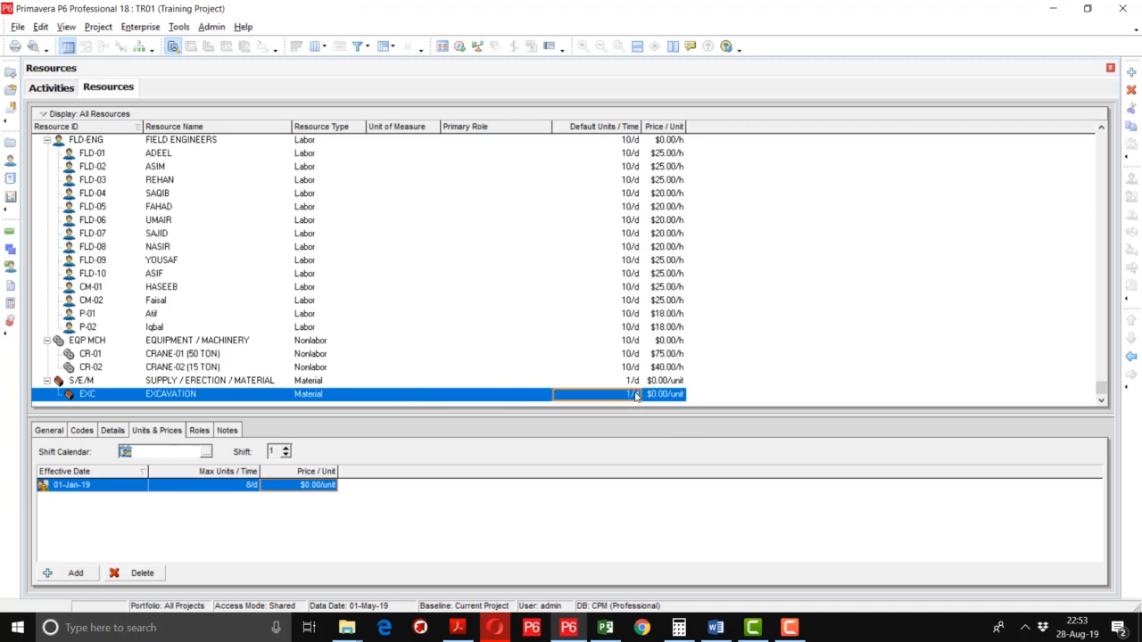
{"action": "left_click", "coordinate": [322, 490]}
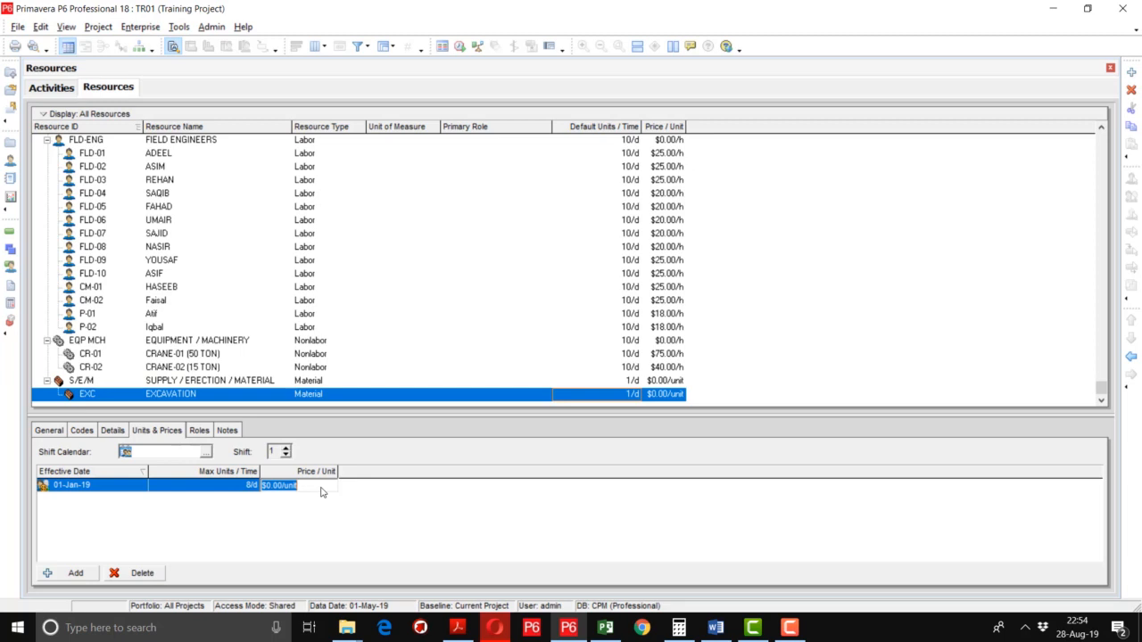
{"action": "type", "text": "15"}
{"action": "key", "text": "Return"}
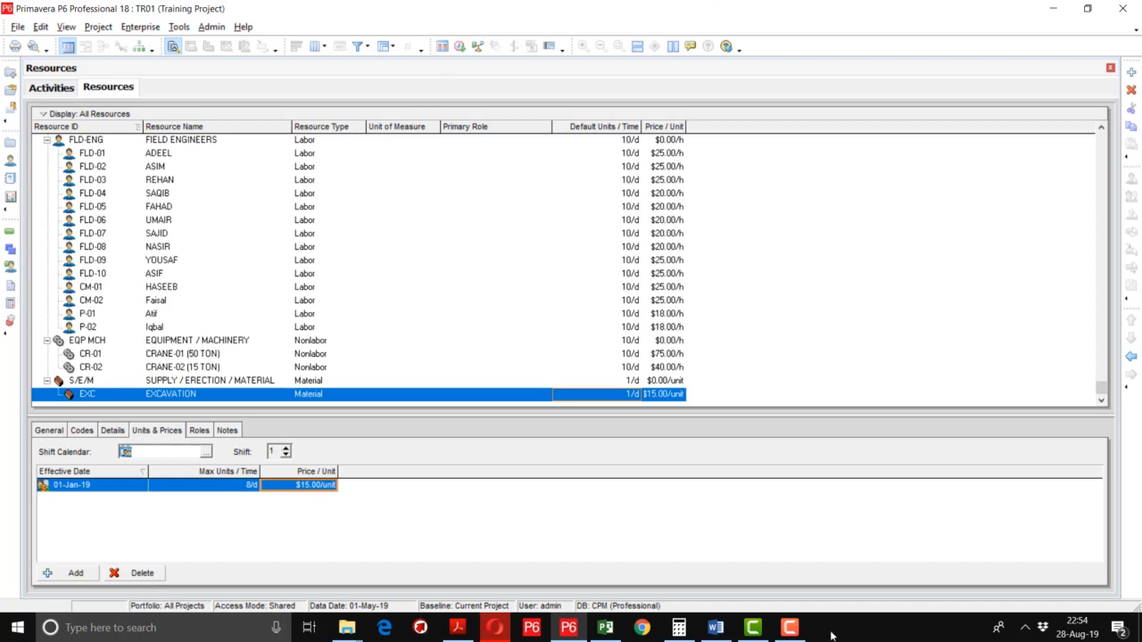
In Admin Categories > Units of Measure, add unit M3 'CUBIC METER'.
{"action": "left_click", "coordinate": [203, 31]}
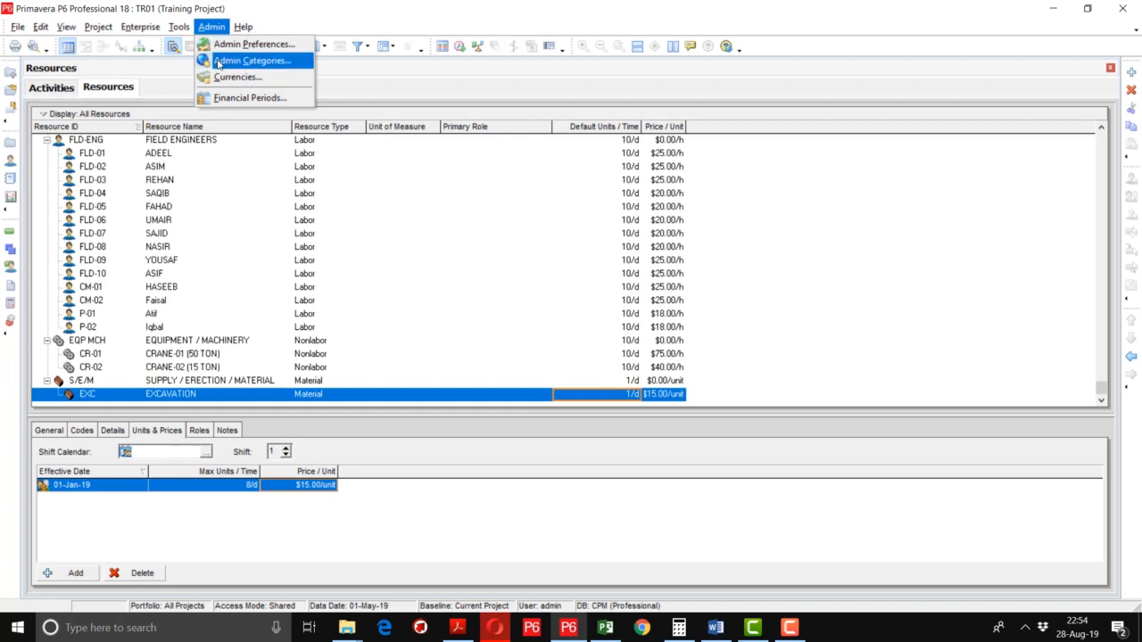
{"action": "left_click", "coordinate": [218, 61]}
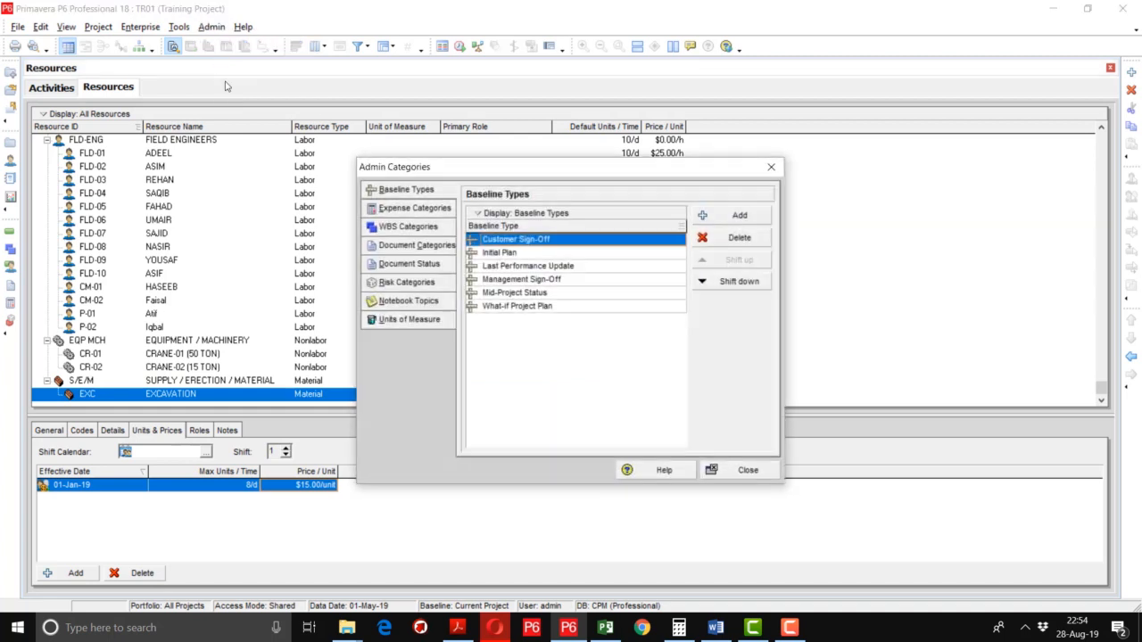
{"action": "left_click", "coordinate": [406, 323]}
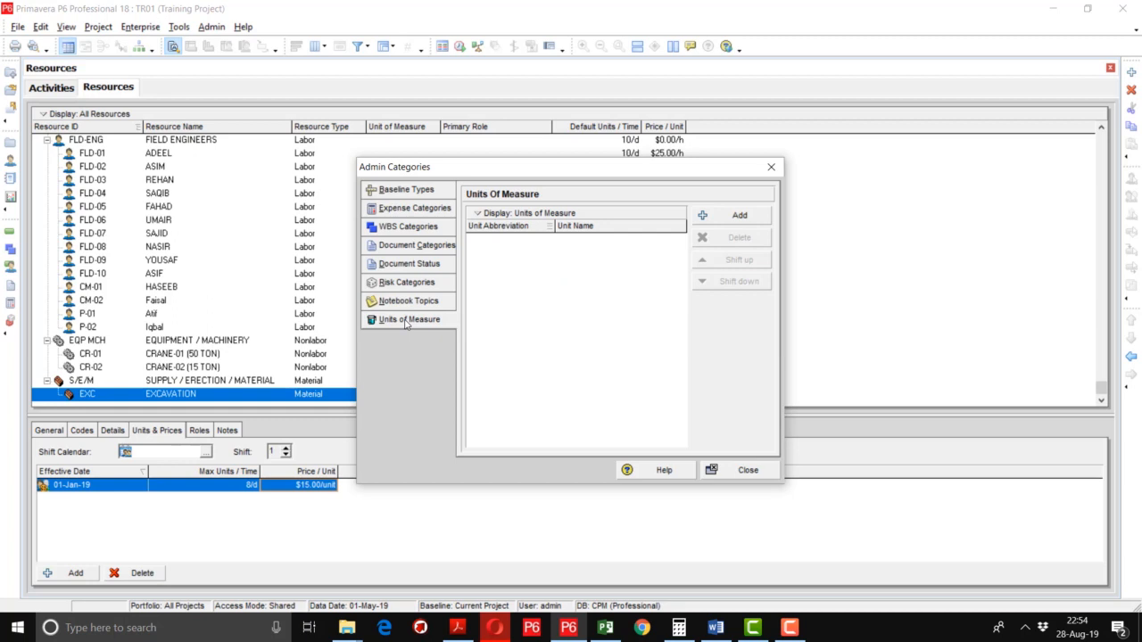
{"action": "left_click", "coordinate": [709, 218]}
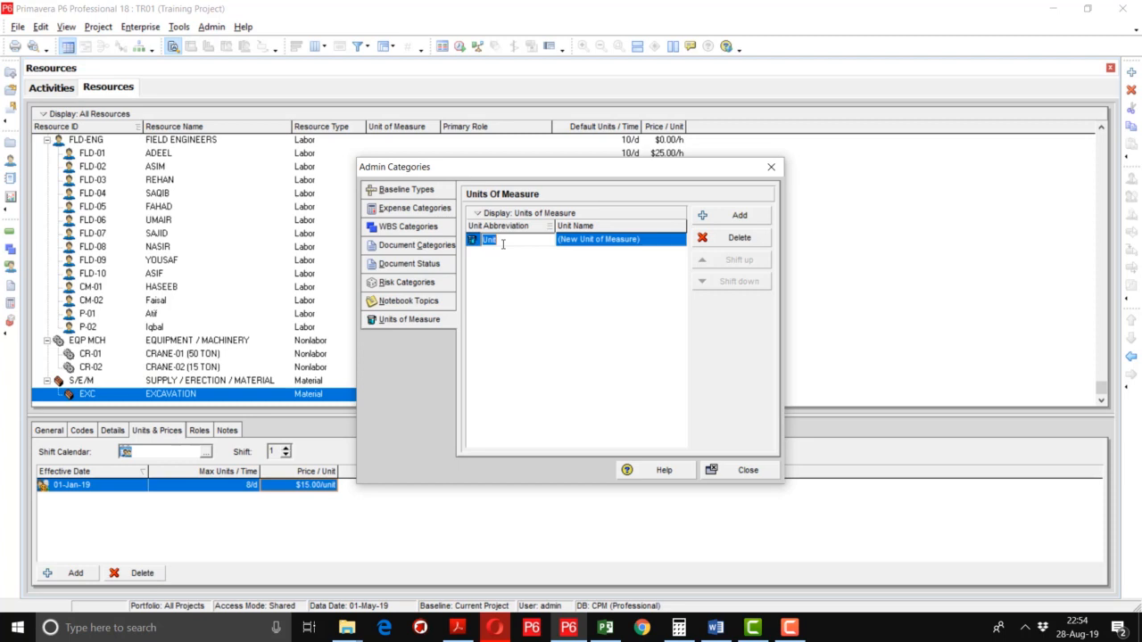
{"action": "type", "text": "M3"}
{"action": "key", "text": "Tab"}
{"action": "key", "text": "BackSpace"}
{"action": "type", "text": "CU"}
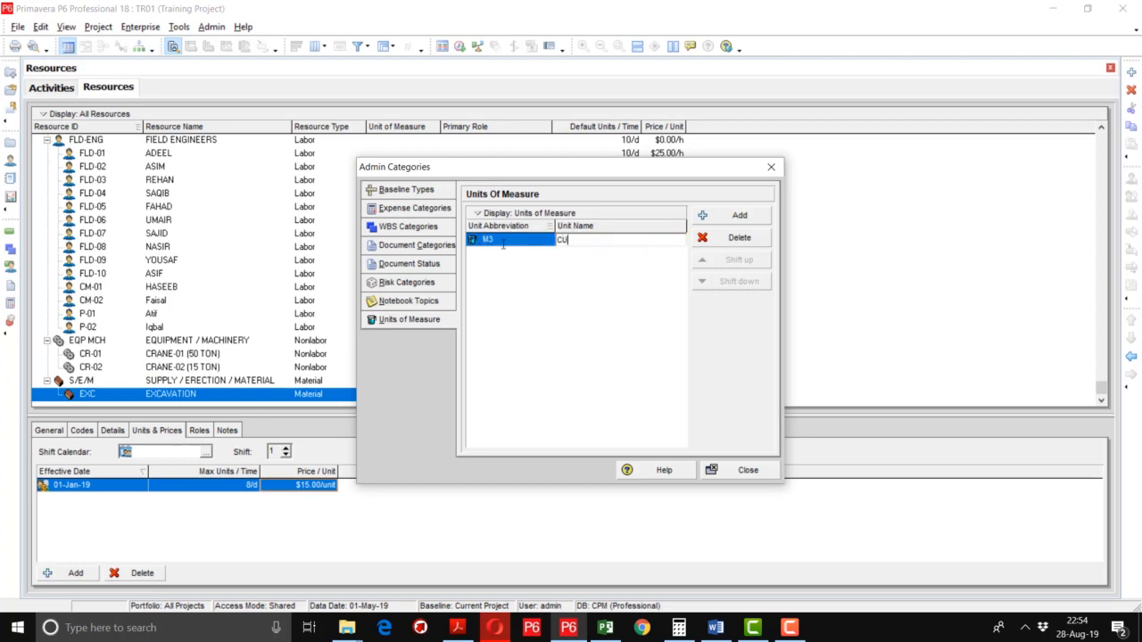
{"action": "type", "text": "BIC METER"}
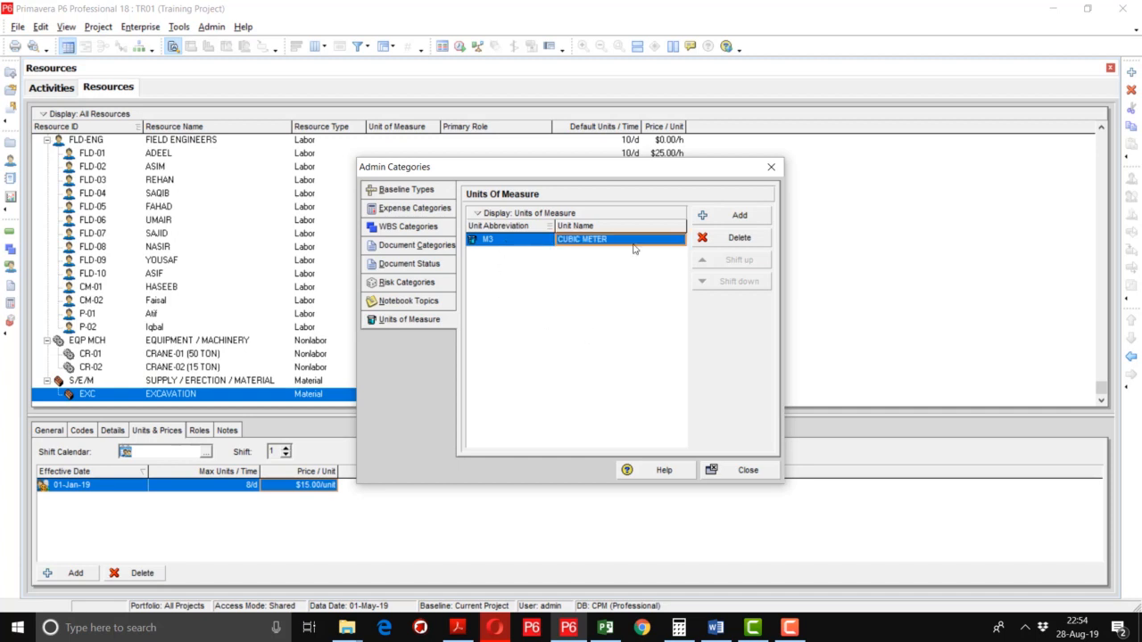
Add M 'METERS' and the remaining units NOS, LS, ID and TON, then close the dialog.
{"action": "left_click", "coordinate": [722, 223]}
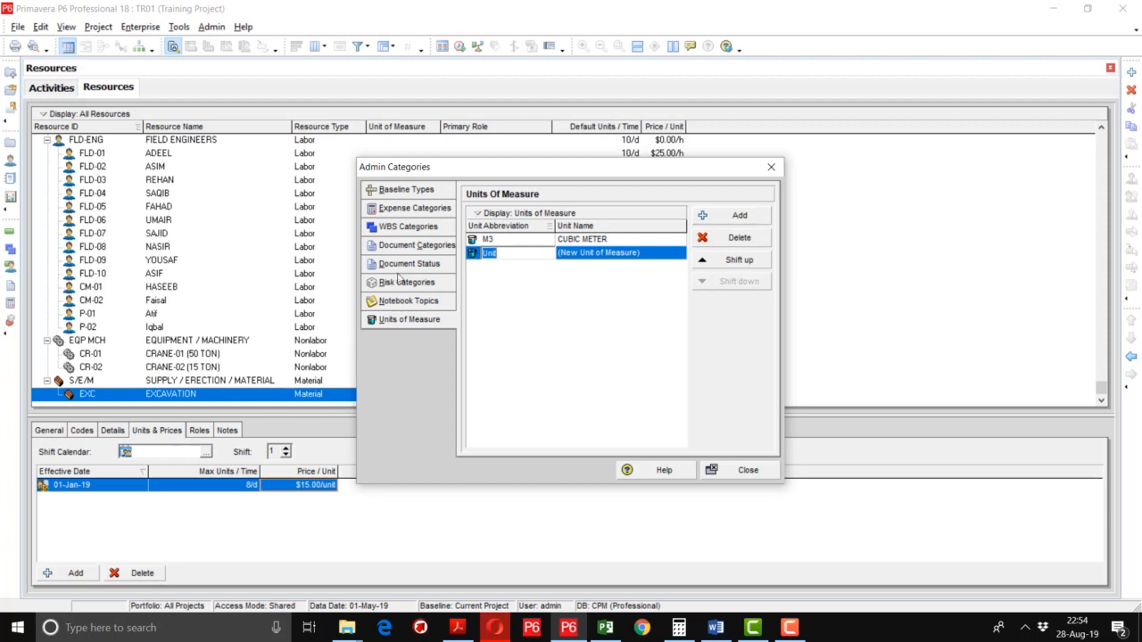
{"action": "type", "text": "M"}
{"action": "key", "text": "Tab"}
{"action": "type", "text": "M"}
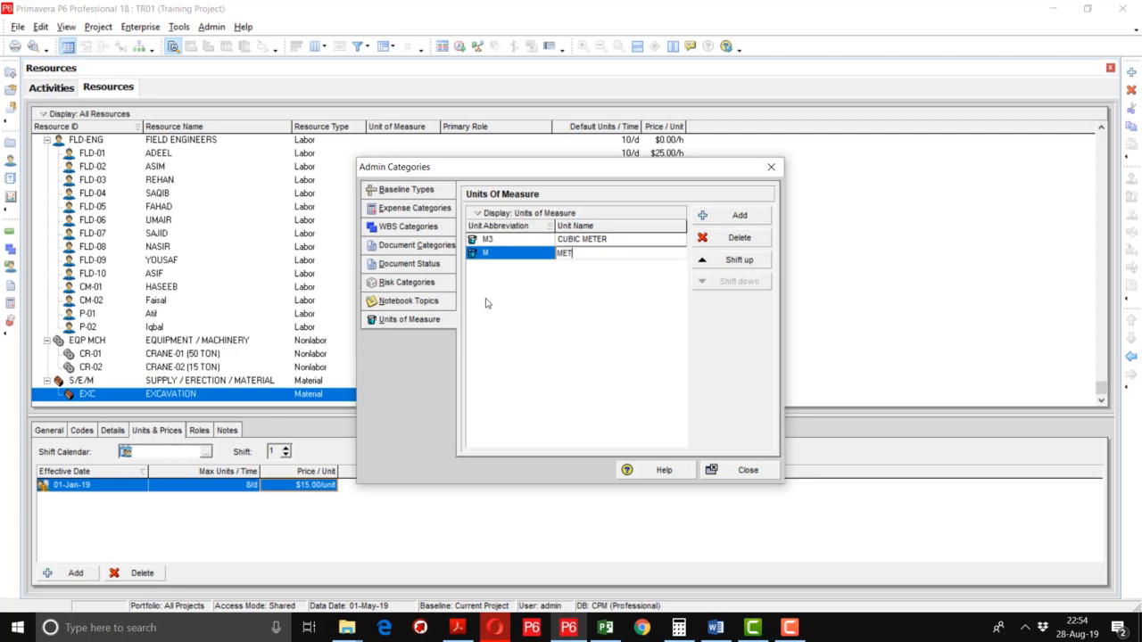
{"action": "type", "text": "ETERS"}
{"action": "key", "text": "Return"}
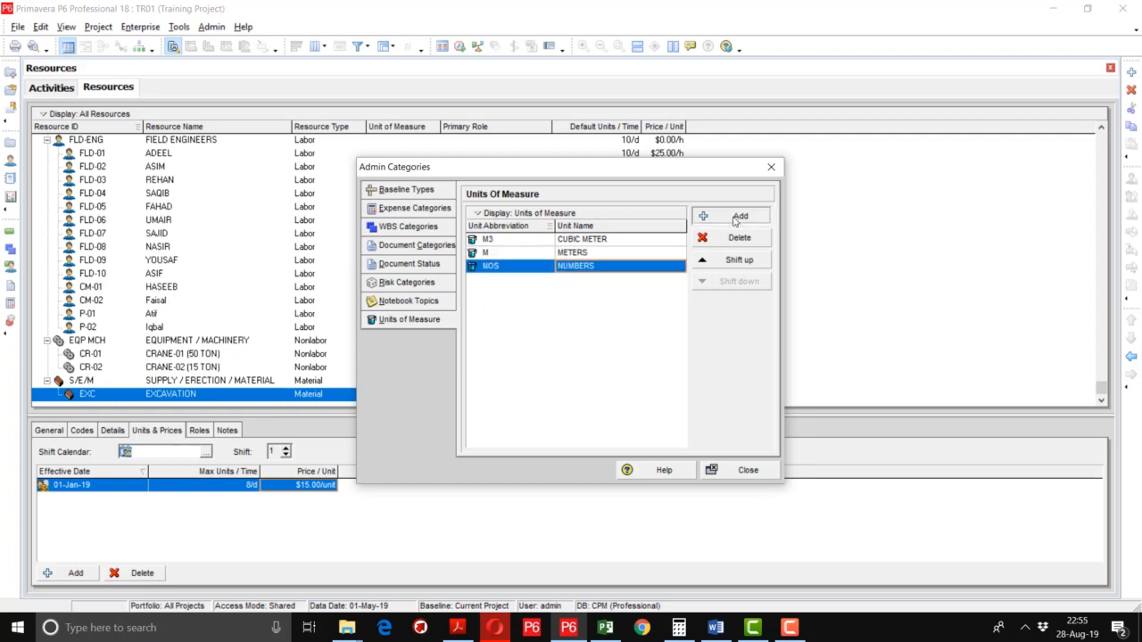
{"action": "left_click", "coordinate": [735, 218]}
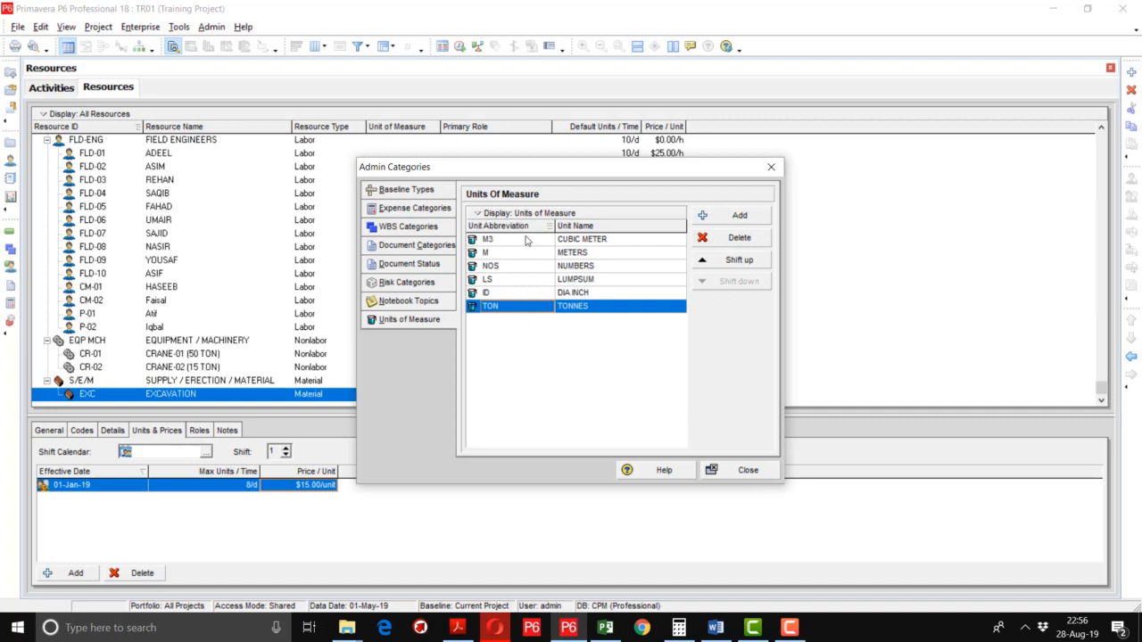
{"action": "left_click", "coordinate": [741, 470]}
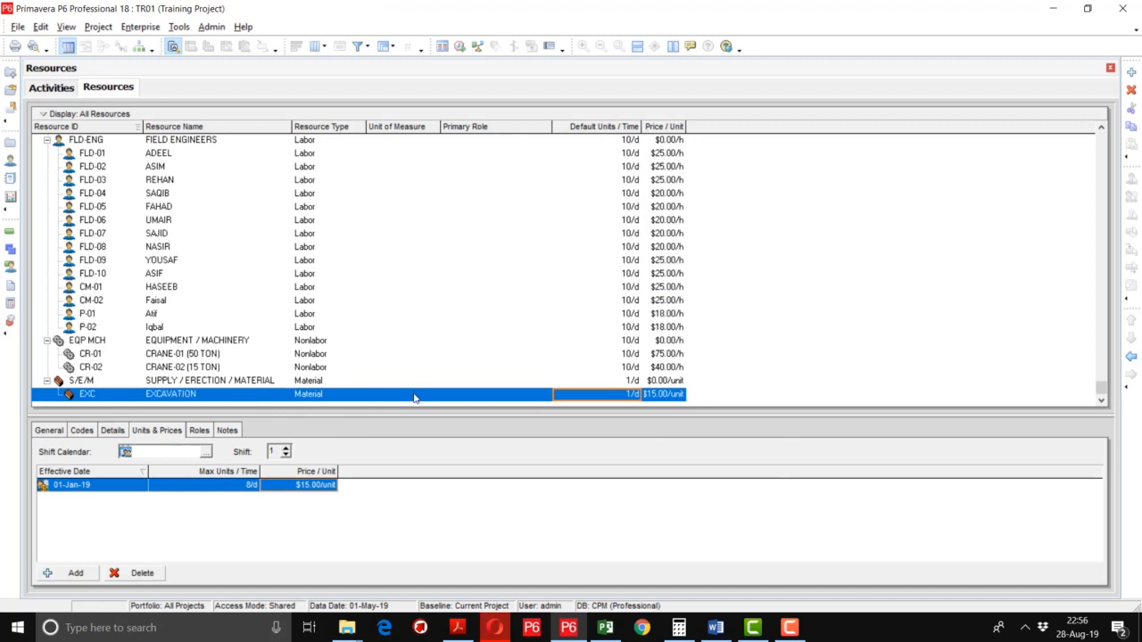
Assign CUBIC METER as EXCAVATION's unit of measure and add a new resource below it.
{"action": "left_click", "coordinate": [432, 395]}
{"action": "left_click", "coordinate": [432, 395]}
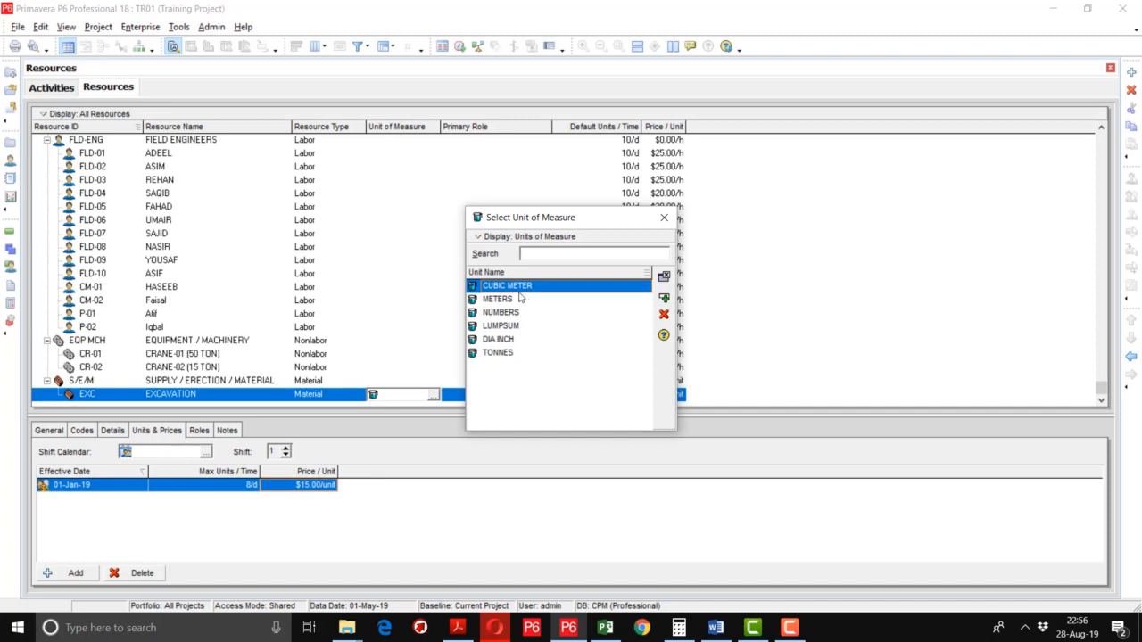
{"action": "left_click_drag", "start_coordinate": [539, 221], "coordinate": [539, 219]}
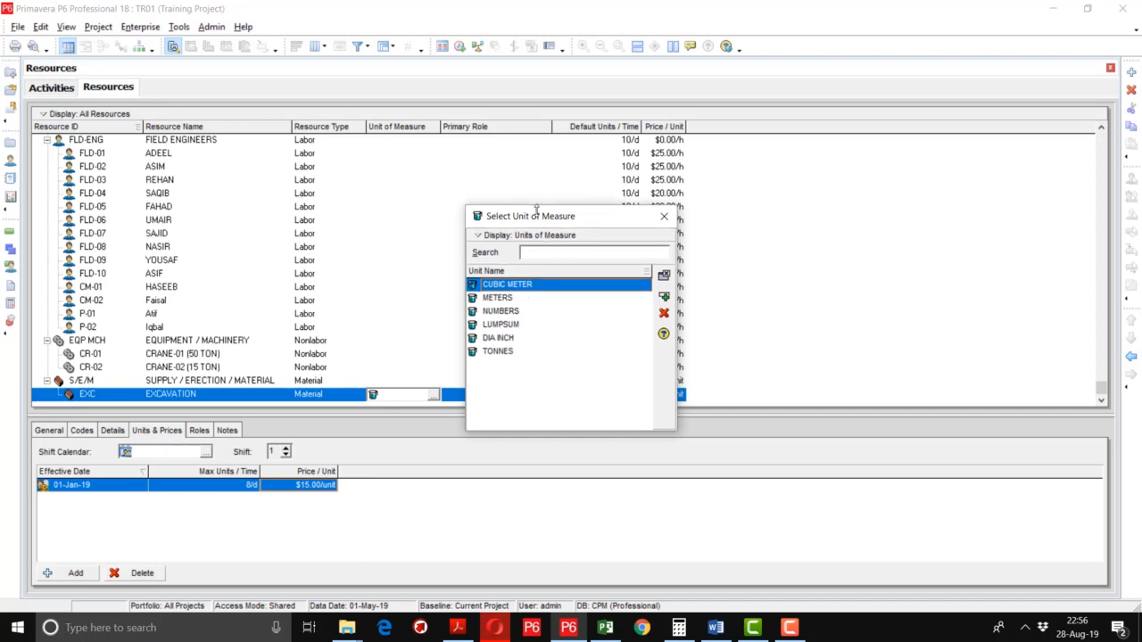
{"action": "double_click", "coordinate": [529, 293]}
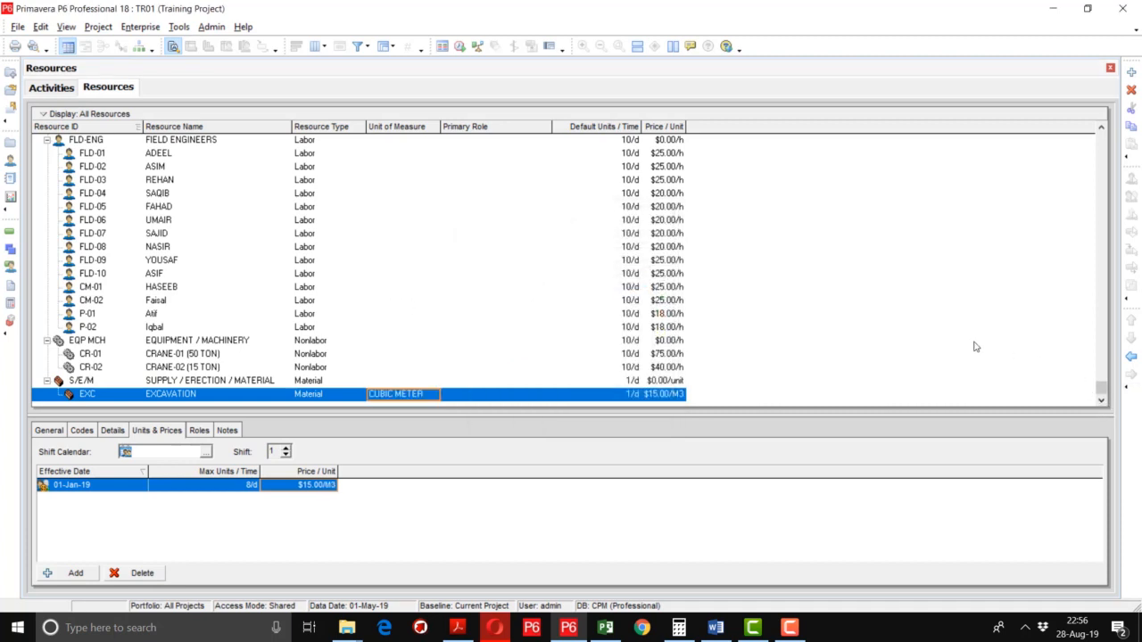
{"action": "left_click", "coordinate": [1132, 75]}
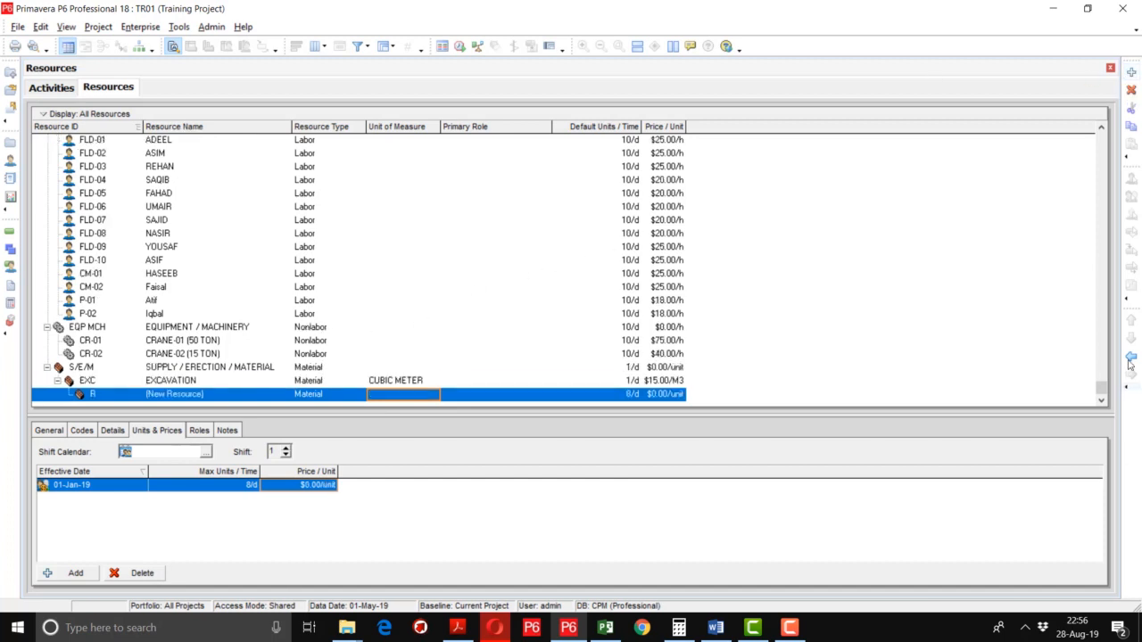
Create resource RCC named 'RCC (1:2:4' measured in CUBIC METER.
{"action": "left_click", "coordinate": [98, 398]}
{"action": "left_click", "coordinate": [98, 395]}
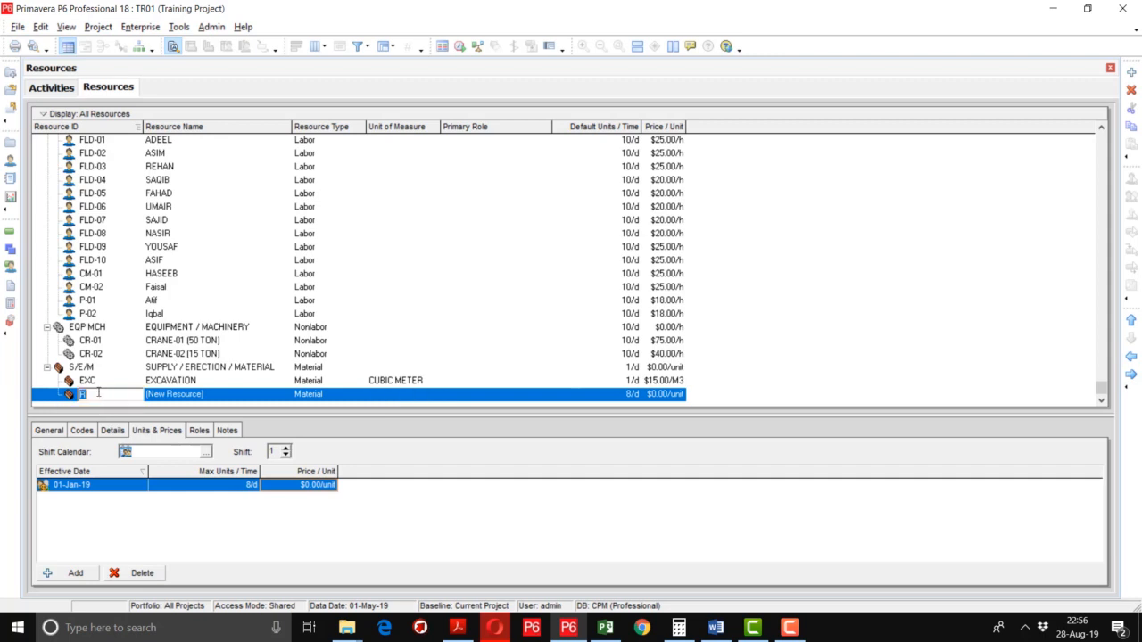
{"action": "type", "text": "RCC"}
{"action": "key", "text": "Tab"}
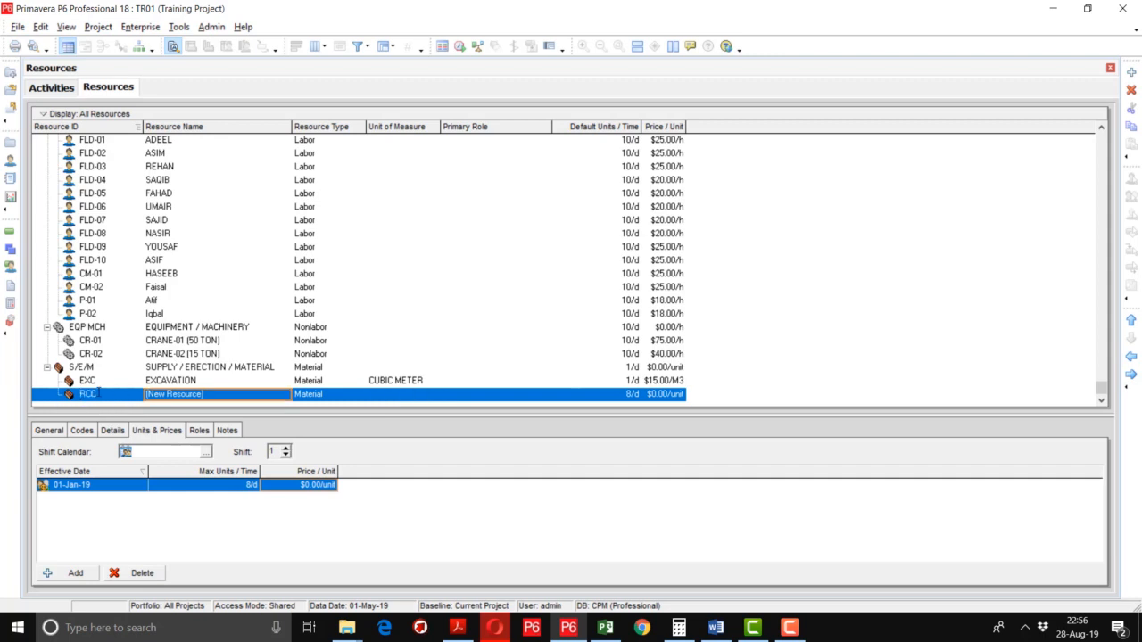
{"action": "type", "text": "RCC (1:2:4"}
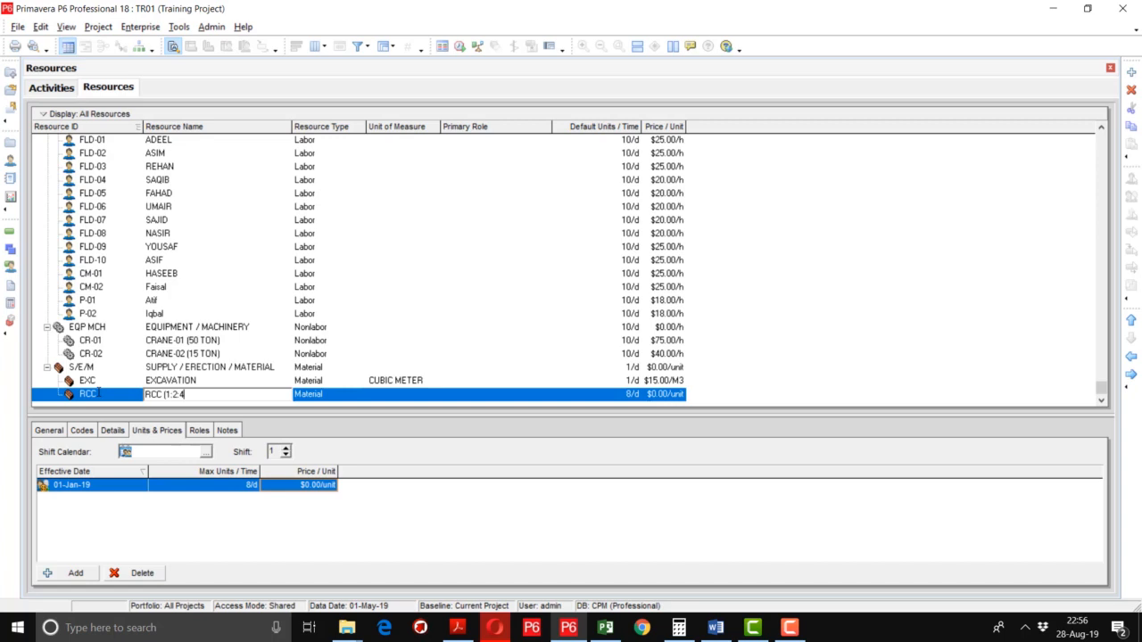
{"action": "key", "text": "Tab"}
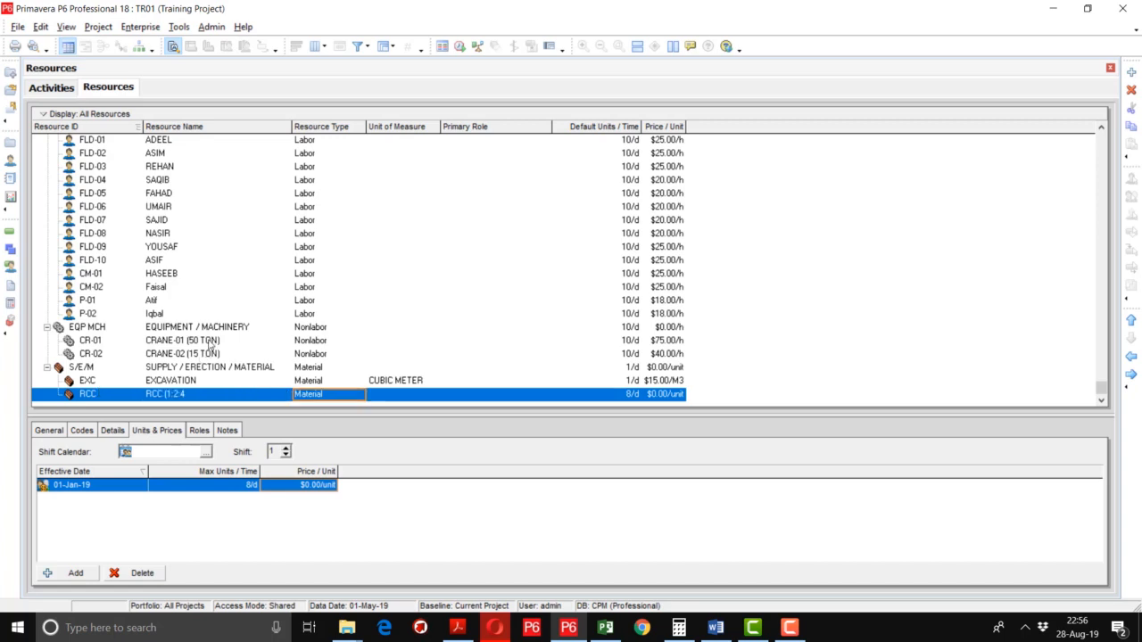
{"action": "left_click", "coordinate": [417, 397]}
{"action": "left_click", "coordinate": [433, 396]}
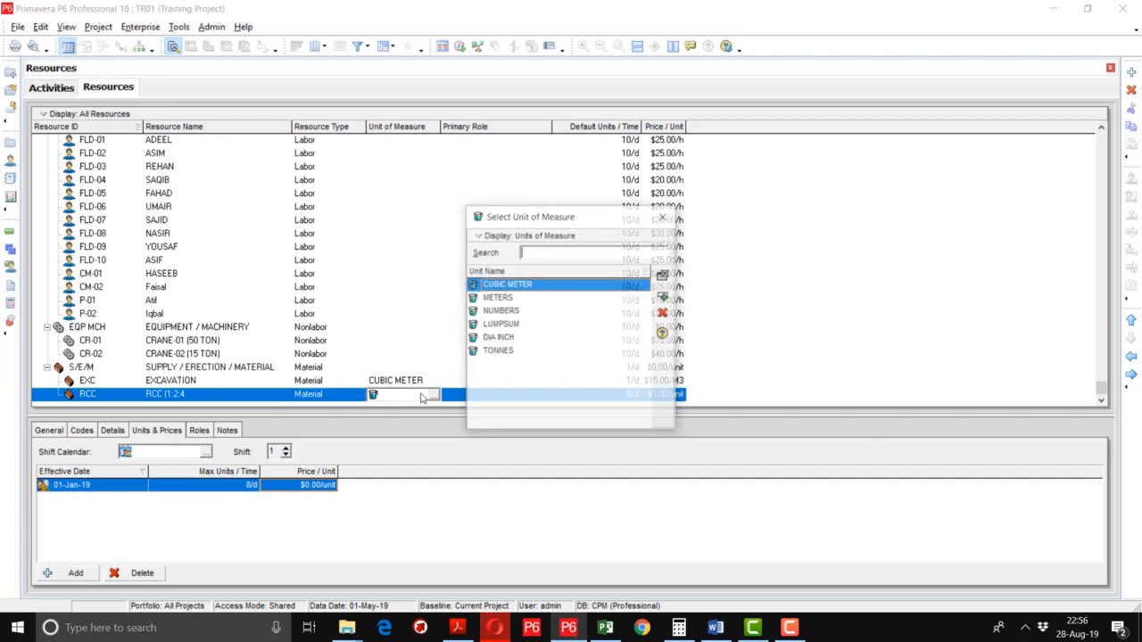
{"action": "double_click", "coordinate": [540, 291]}
Set RCC's default units to 1/d and its price to $80.00/M3.
{"action": "double_click", "coordinate": [639, 397]}
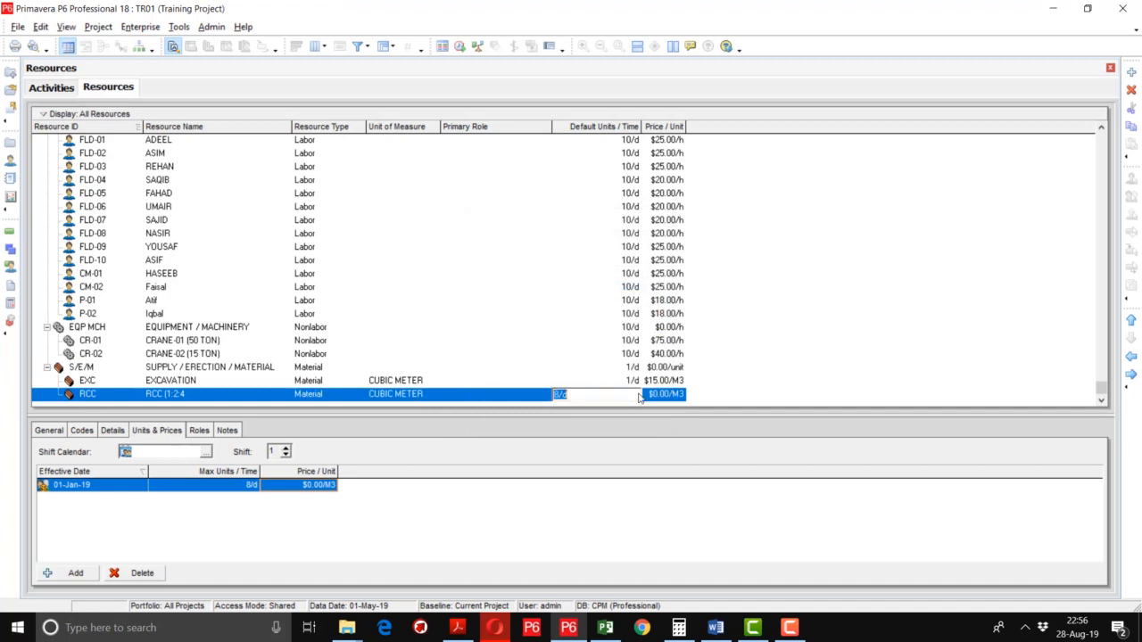
{"action": "type", "text": "1"}
{"action": "key", "text": "Return"}
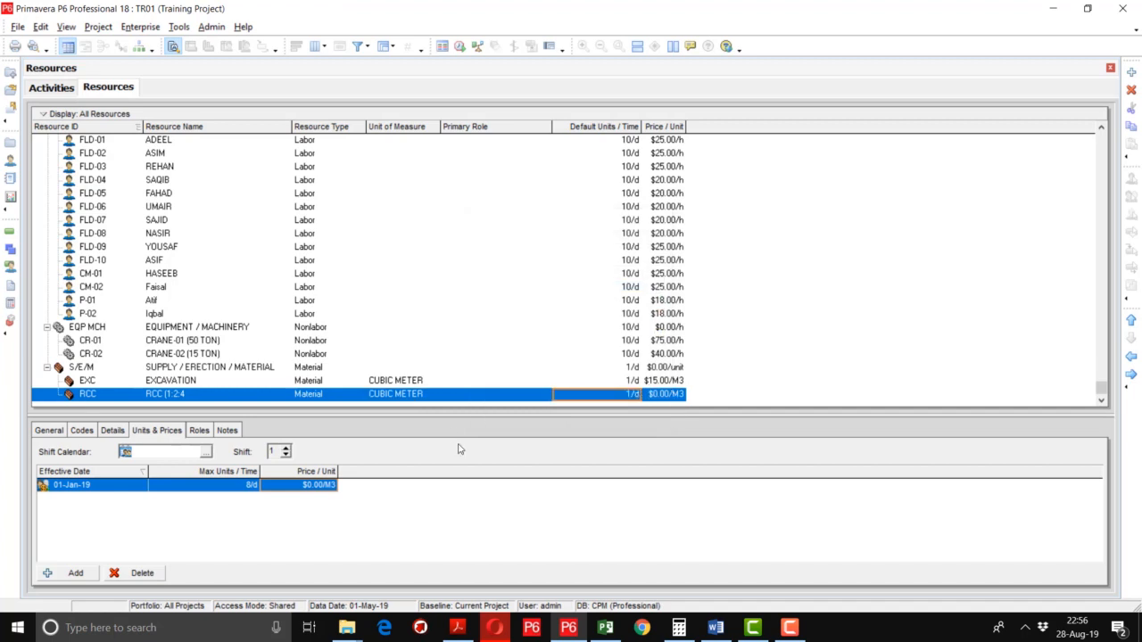
{"action": "left_click", "coordinate": [317, 490]}
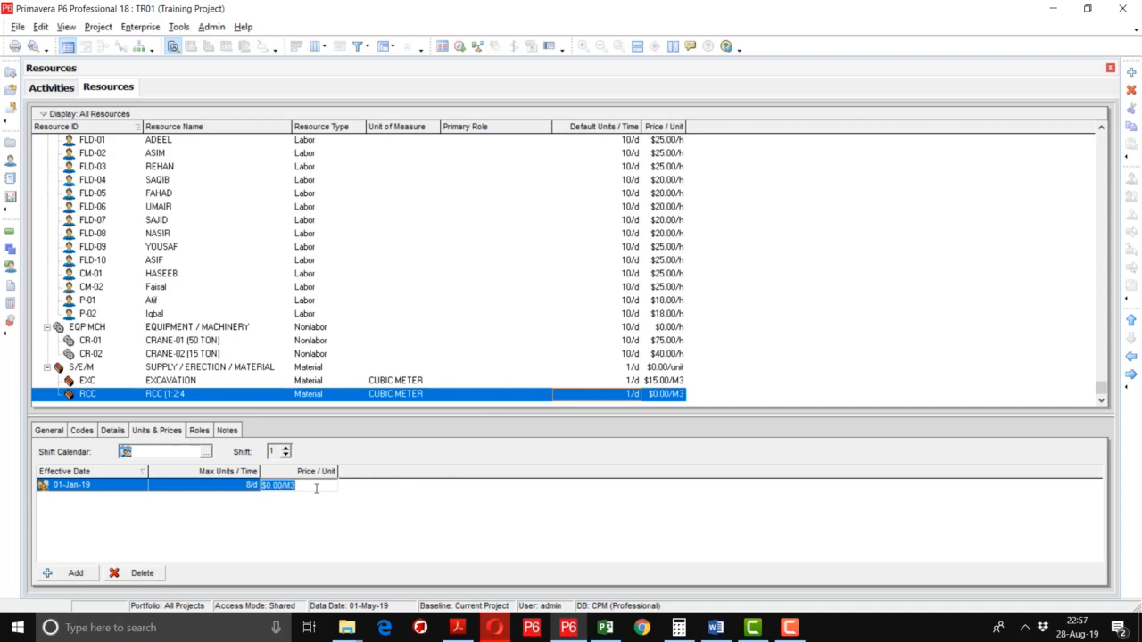
{"action": "type", "text": "80"}
{"action": "key", "text": "Return"}
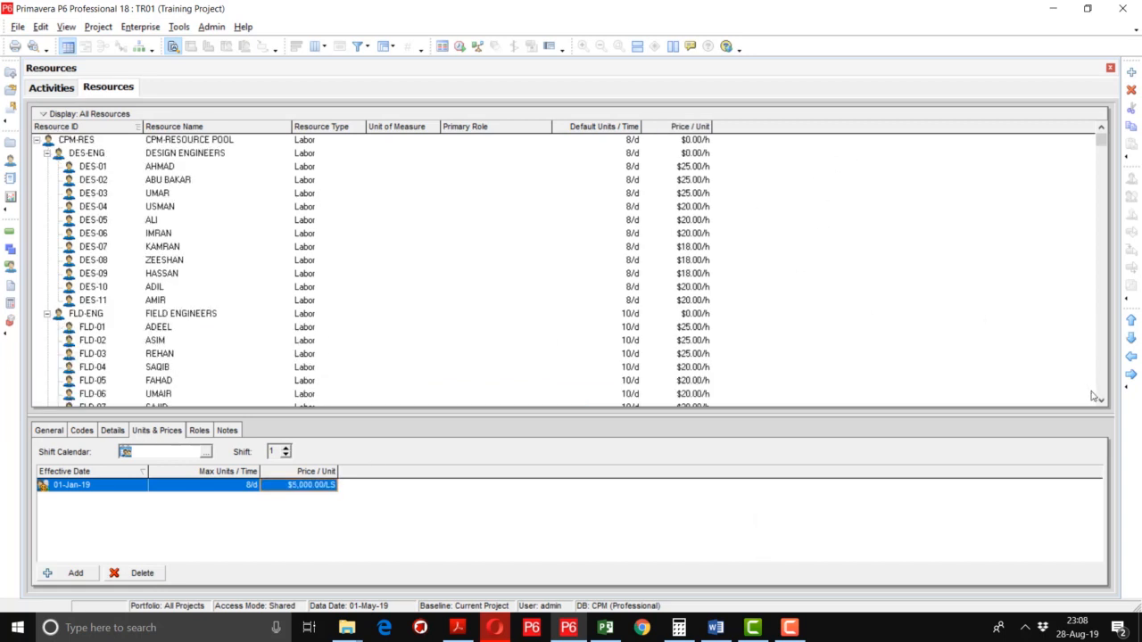
Collapse the whole tree, then expand CPM-RES to show DES-ENG, FLD-ENG, EQP MCH and S/E/M.
{"action": "left_click_drag", "start_coordinate": [1103, 145], "coordinate": [1103, 388]}
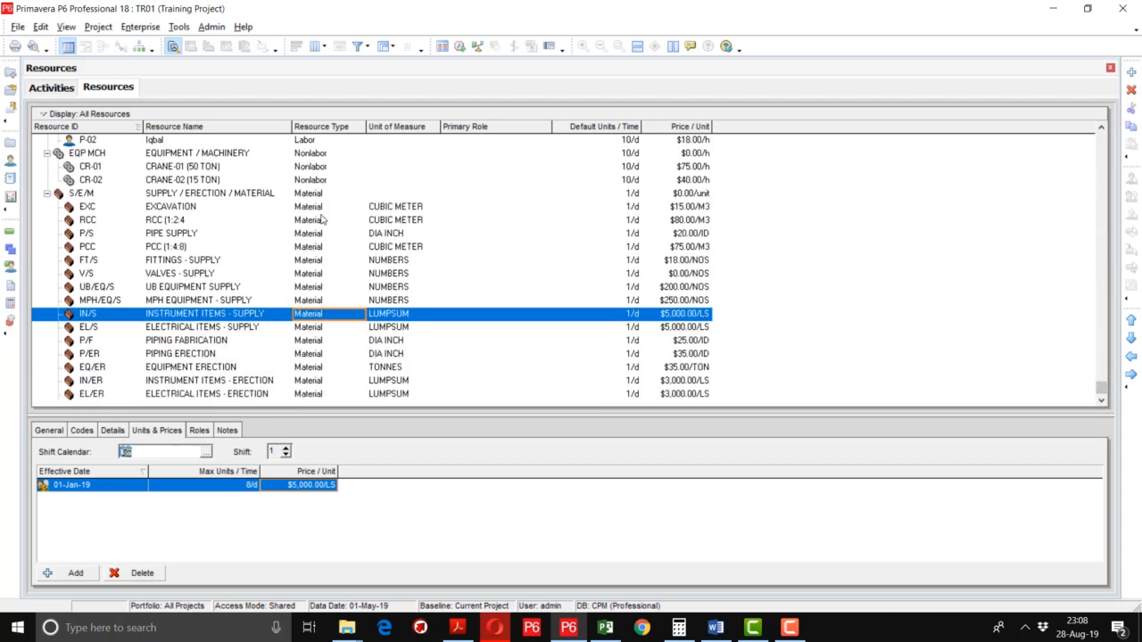
{"action": "scroll", "coordinate": [324, 219], "scroll_direction": "up", "scroll_amount": 10}
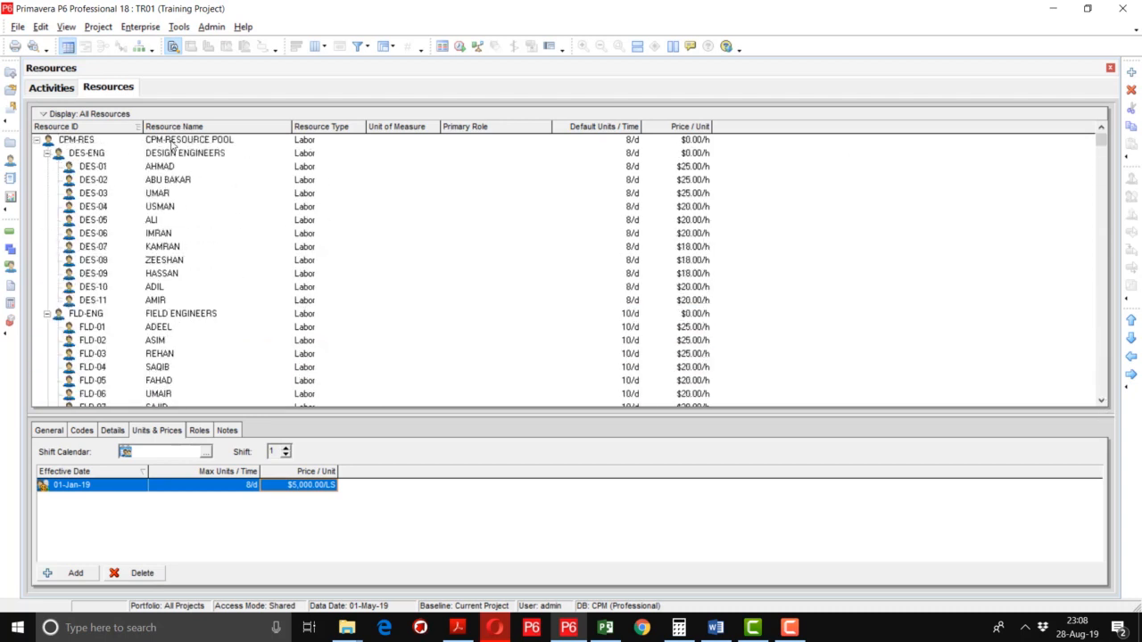
{"action": "right_click", "coordinate": [173, 145]}
{"action": "left_click", "coordinate": [223, 444]}
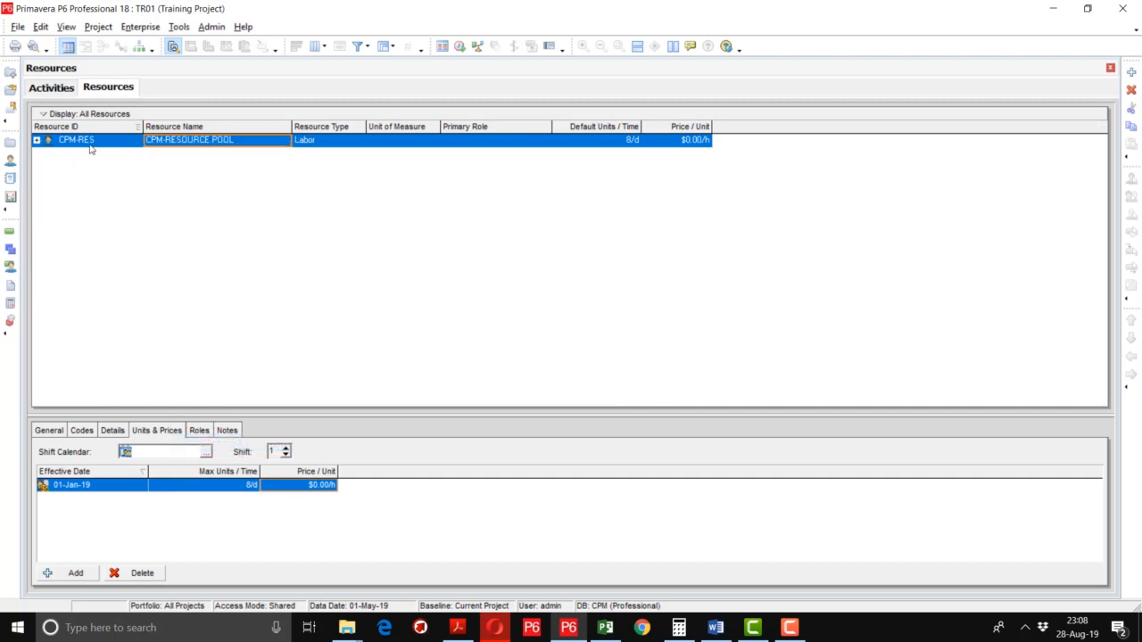
{"action": "left_click", "coordinate": [36, 140]}
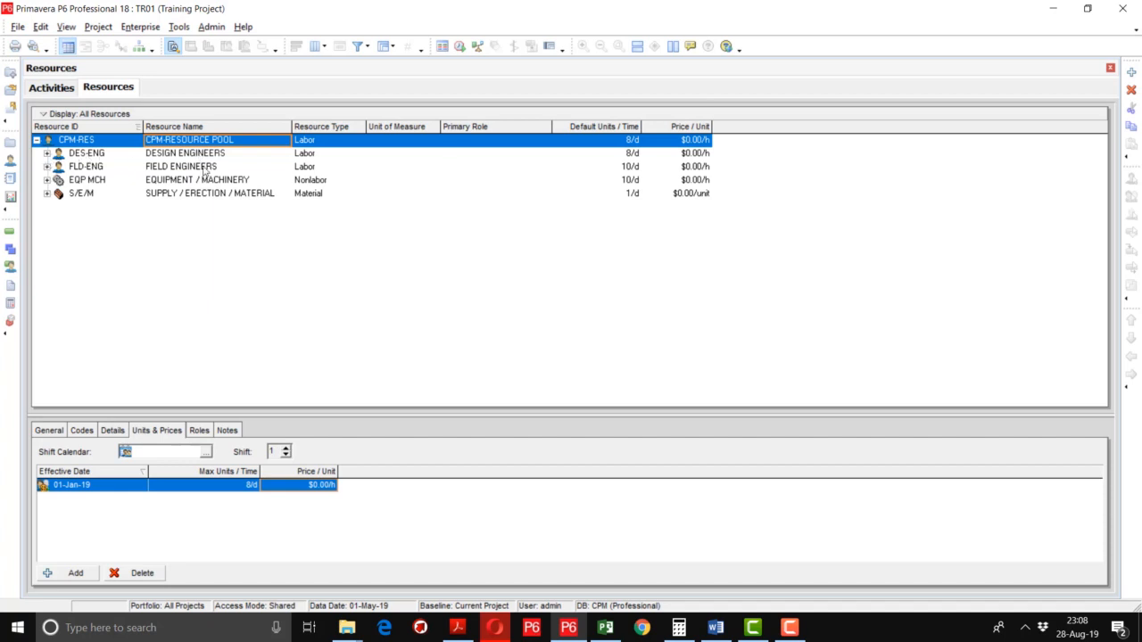
{"action": "left_click", "coordinate": [47, 154]}
{"action": "left_click", "coordinate": [48, 154]}
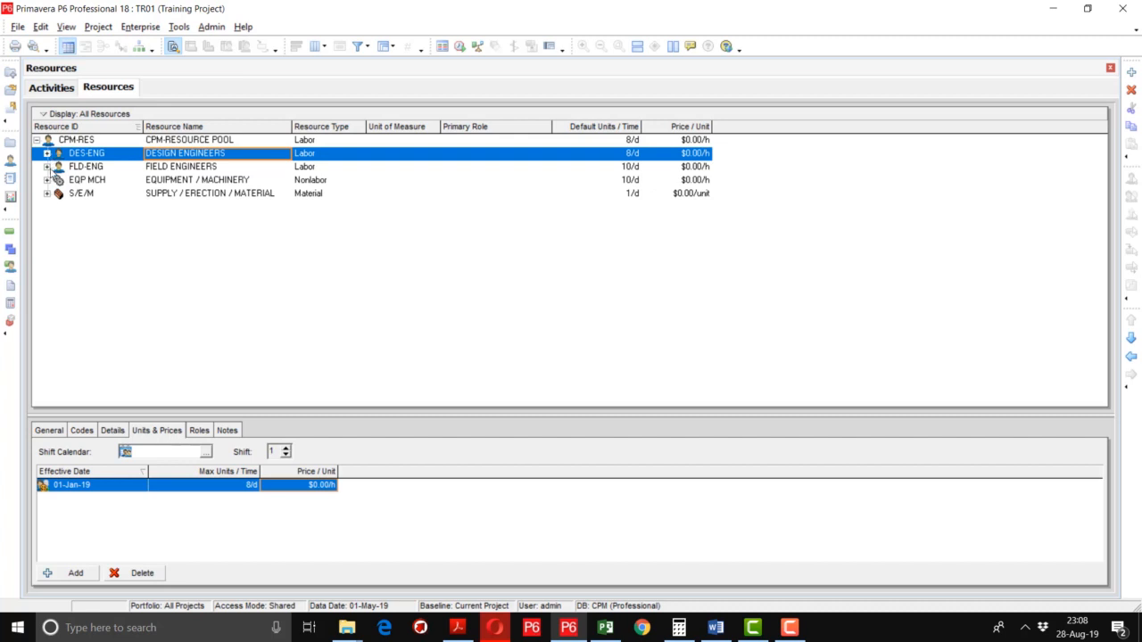